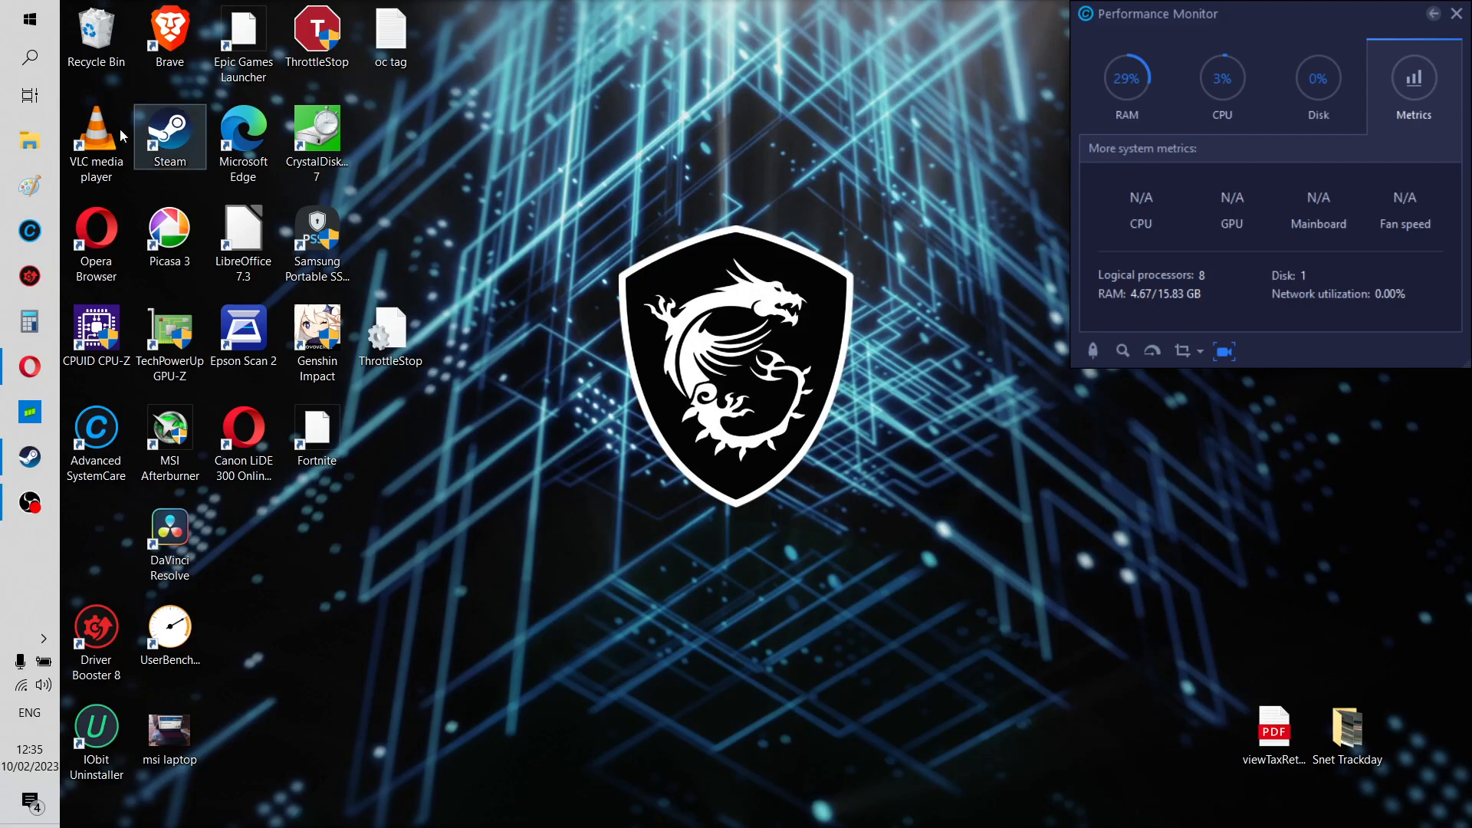
right_click(23, 24)
left_click(408, 90)
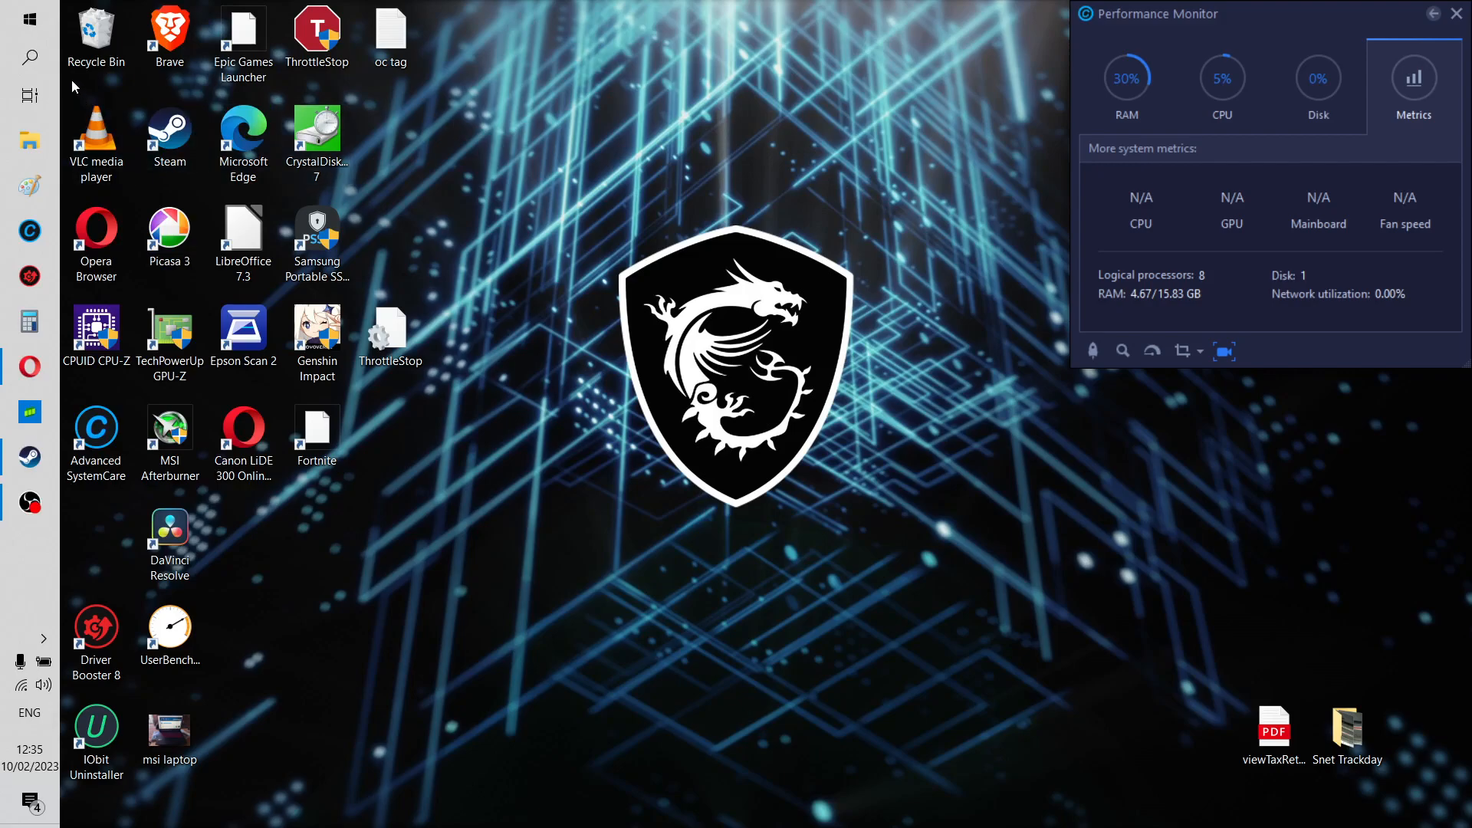
Search Windows for "paint" and review the pinning options of the Paint app.
left_click(31, 61)
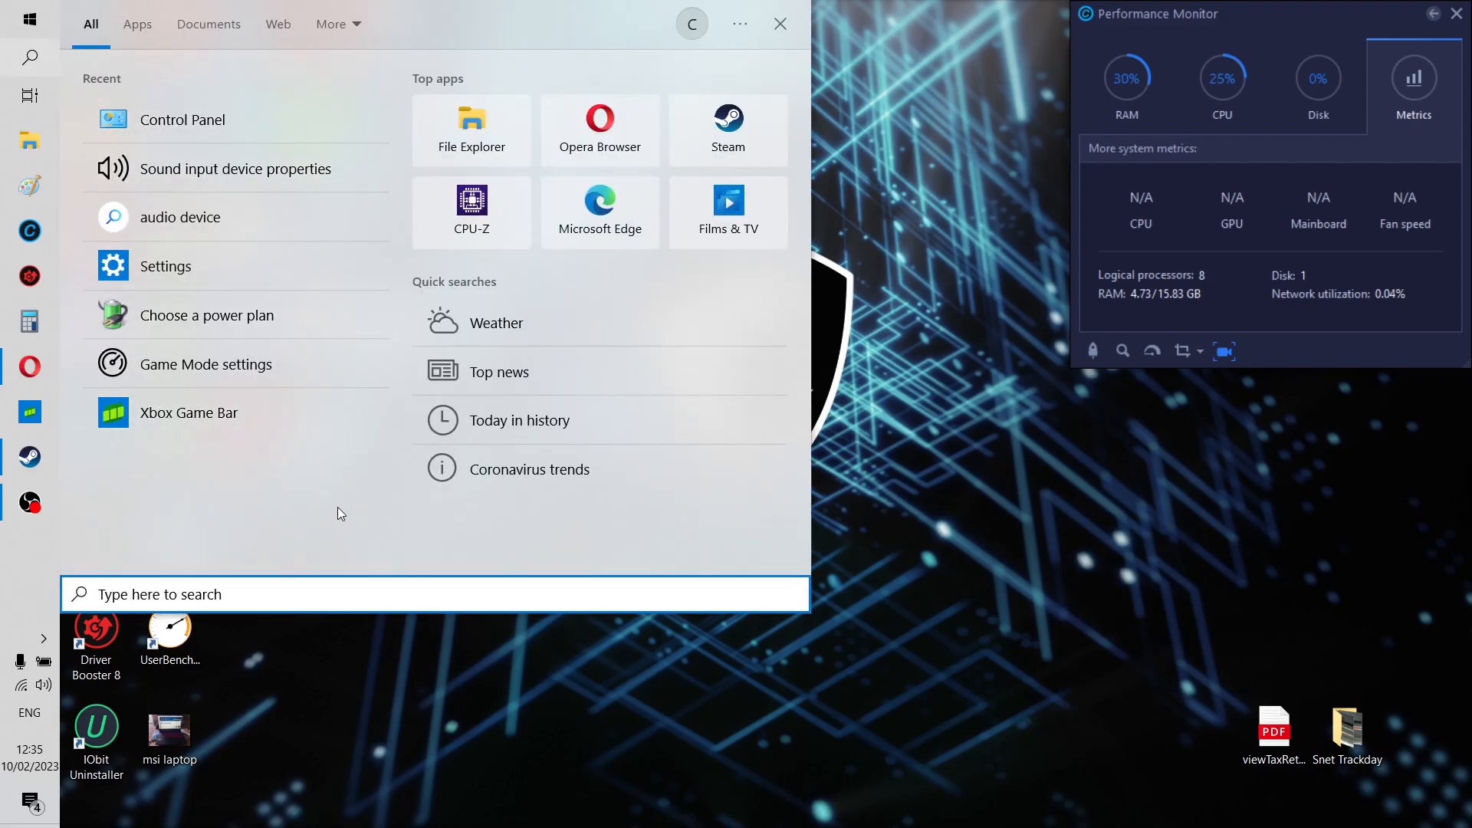
type("paint")
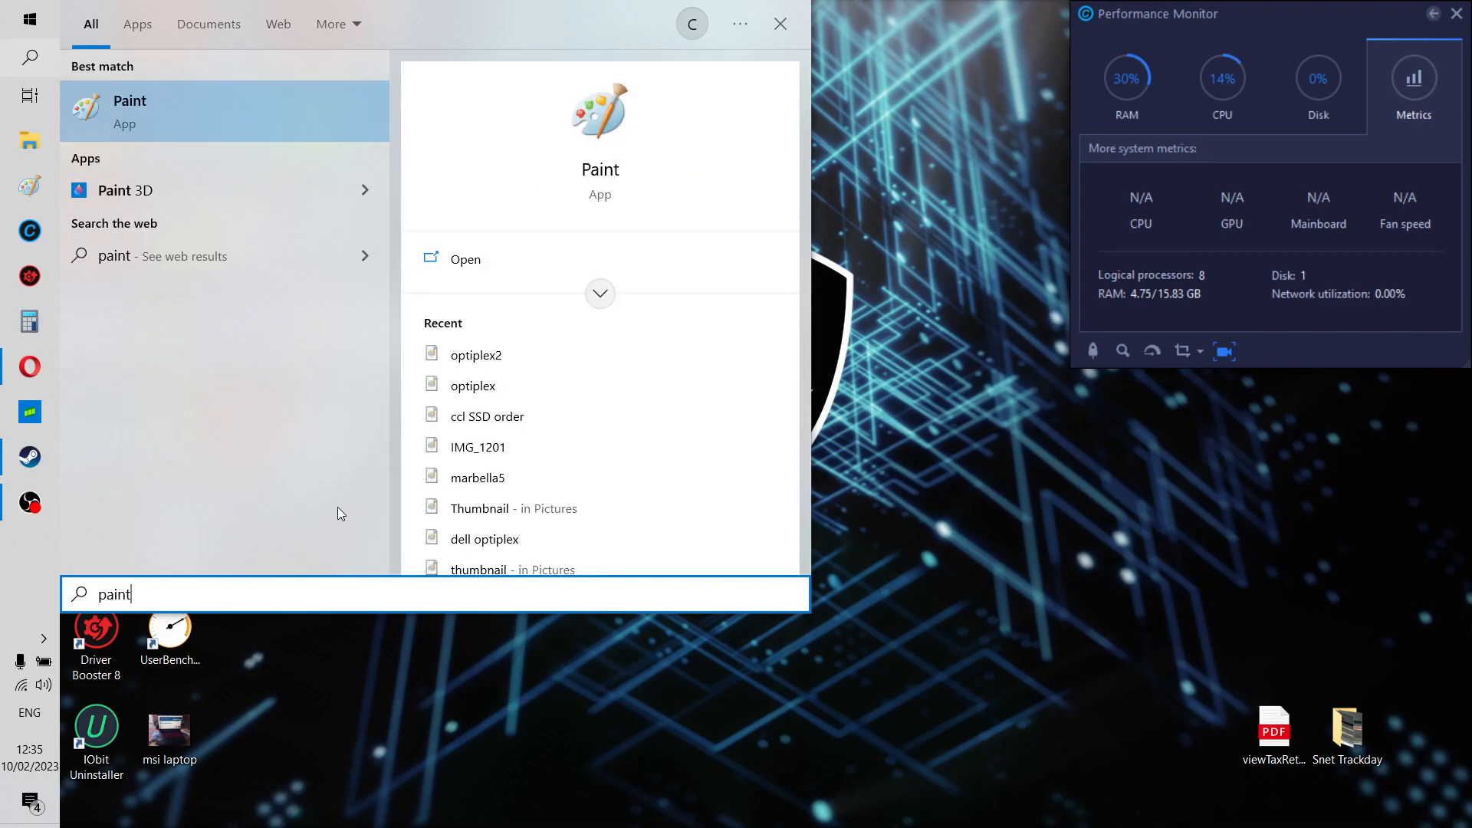
right_click(98, 106)
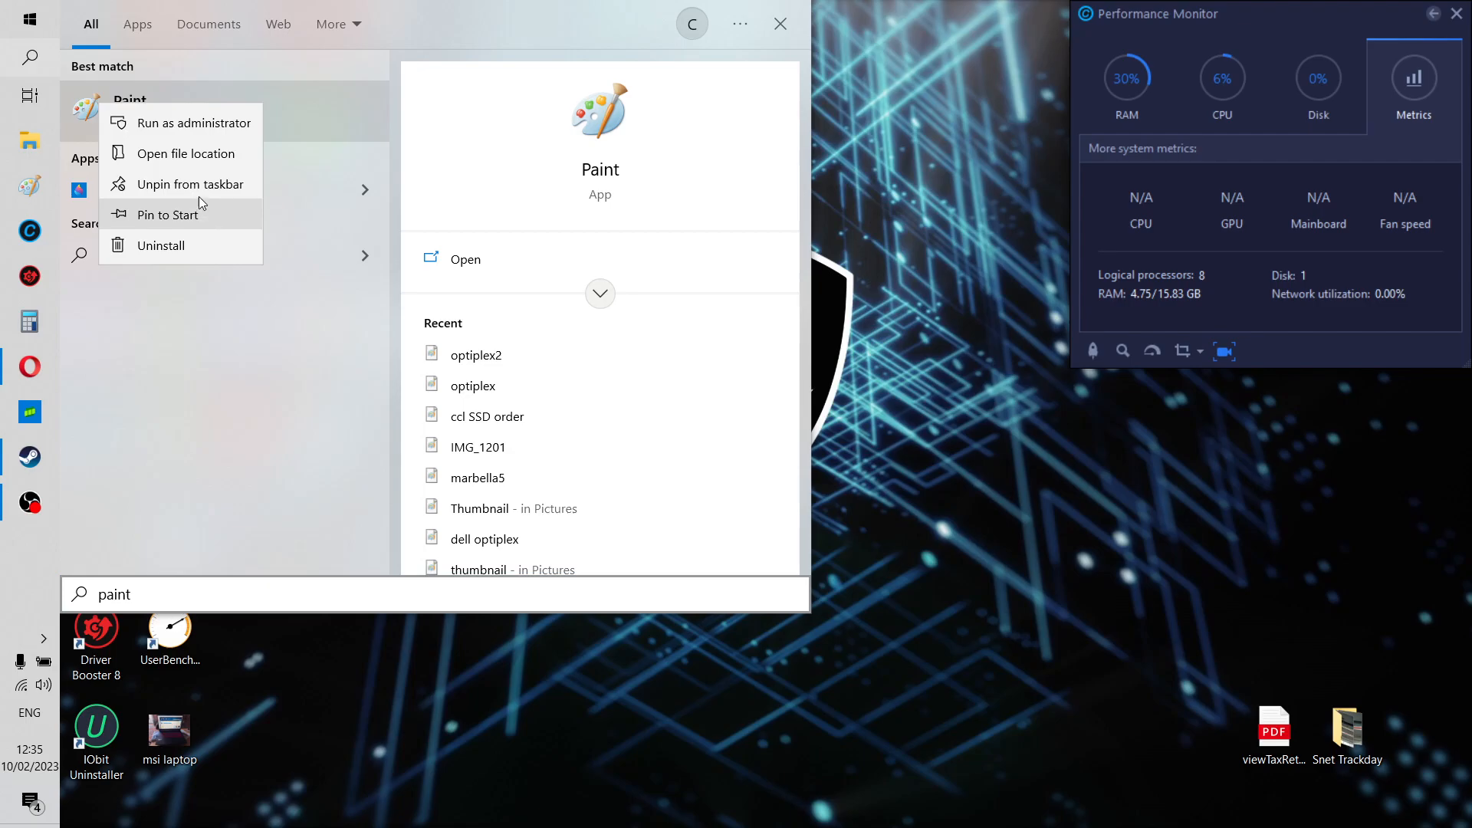
left_click(789, 26)
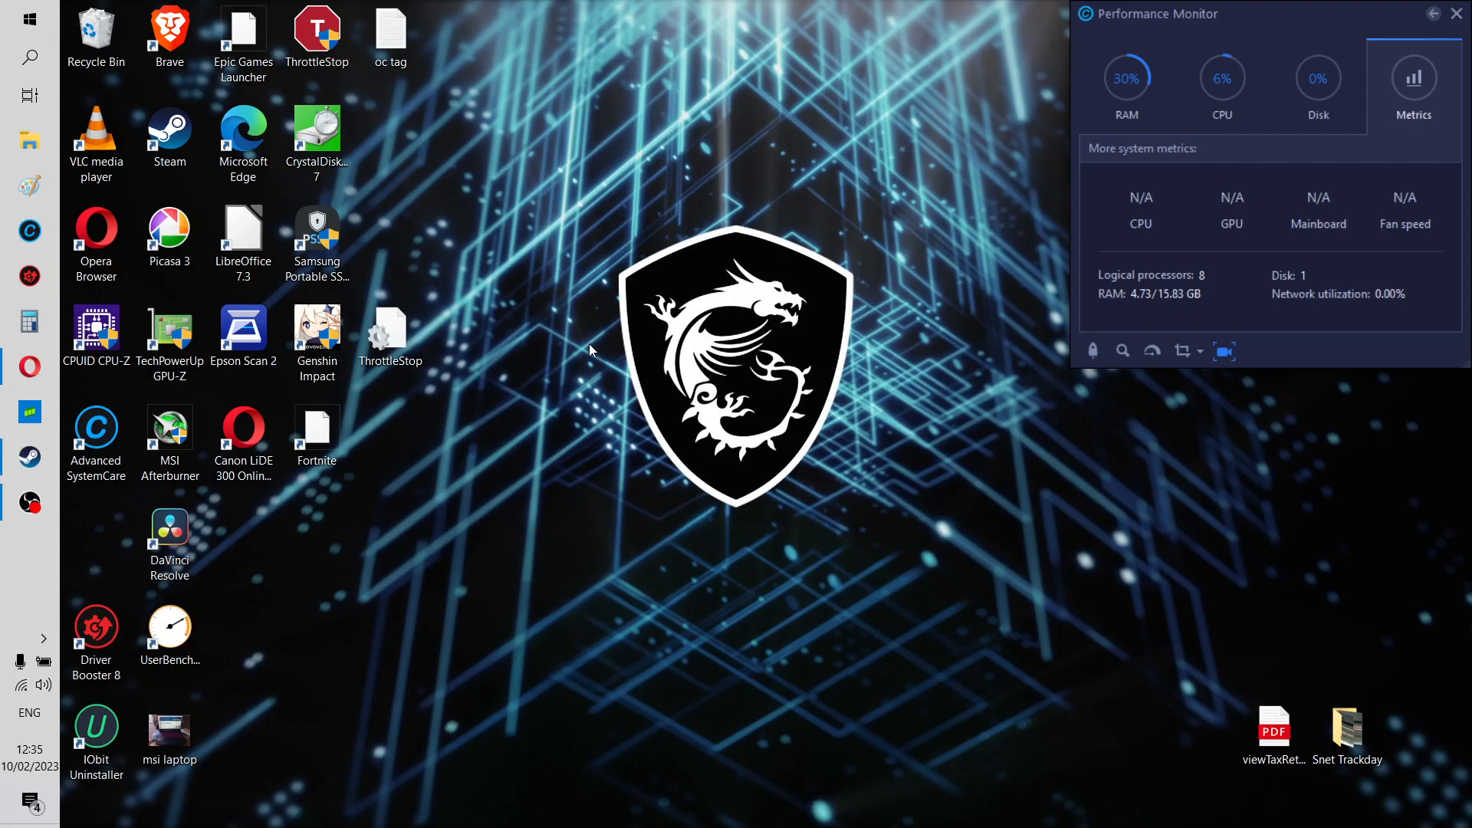
Open Paint and paste the captured desktop screenshot onto the blank canvas.
left_click(25, 206)
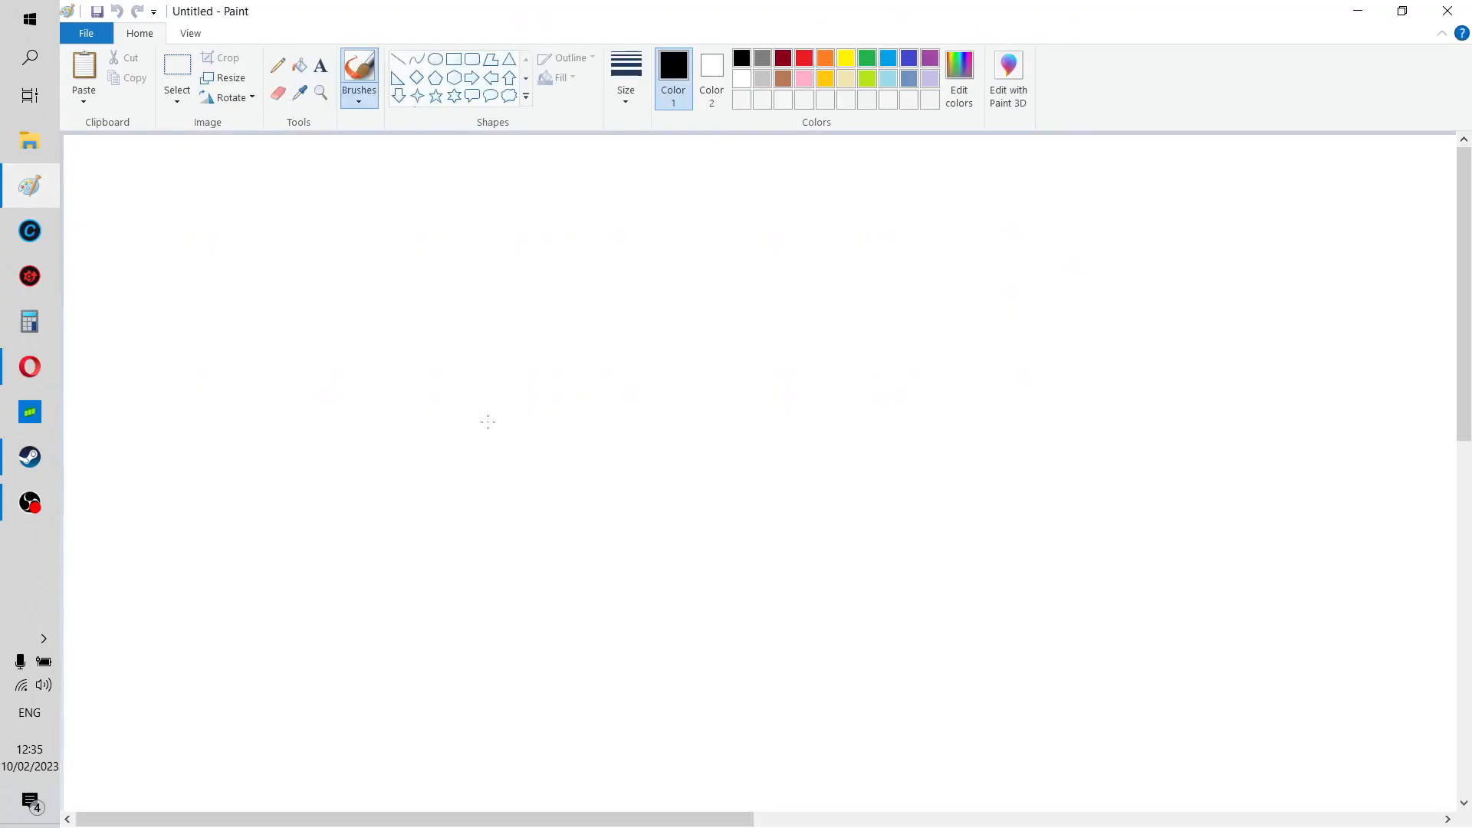
key("ctrl+v")
scroll(712, 347, "down", 5)
scroll(713, 346, "up", 5)
scroll(714, 349, "down", 2)
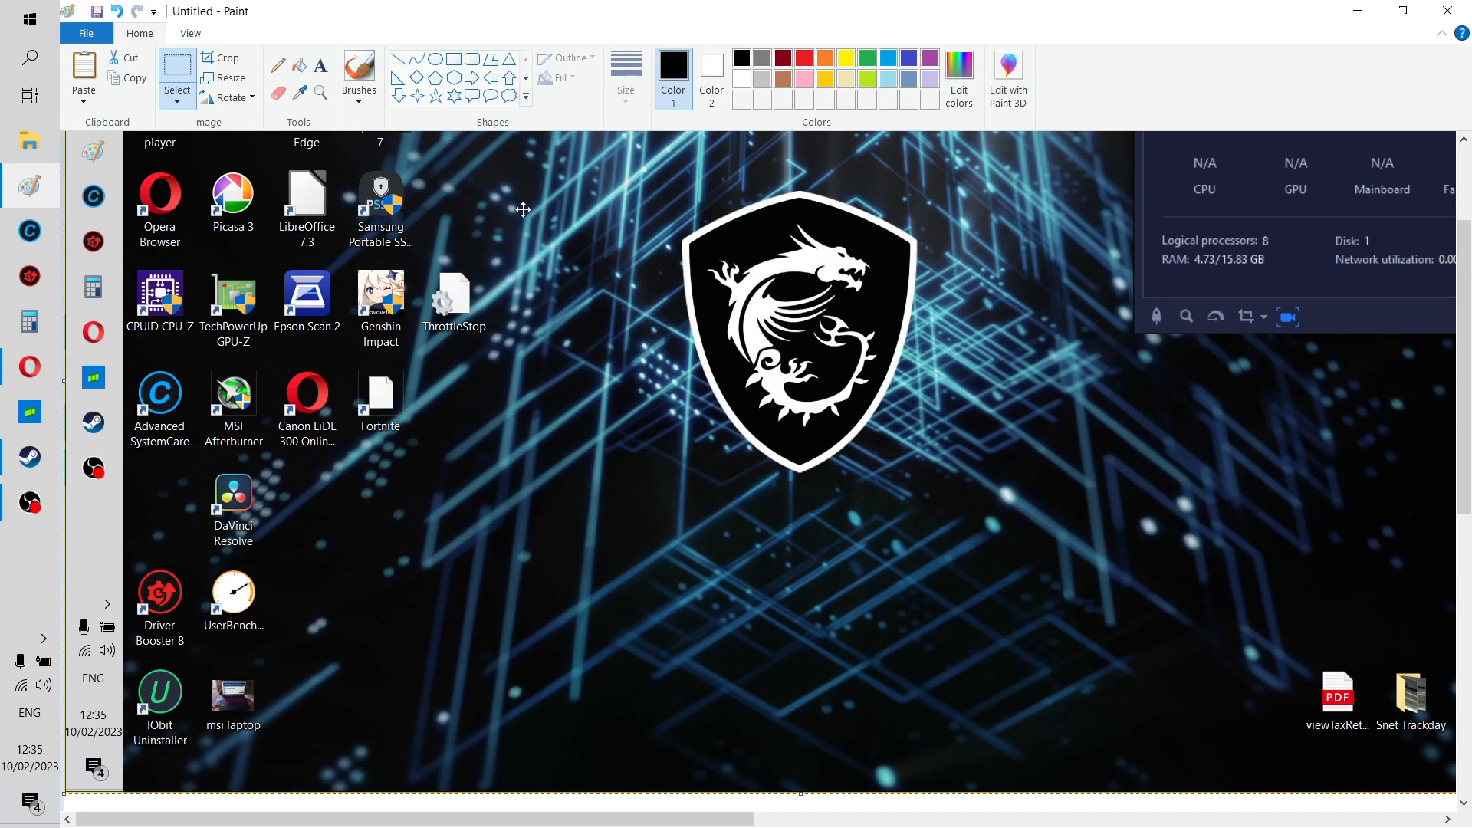
Set the drawing colour to red and try a short stroke with the Line tool near the shield logo, undoing it.
left_click(361, 70)
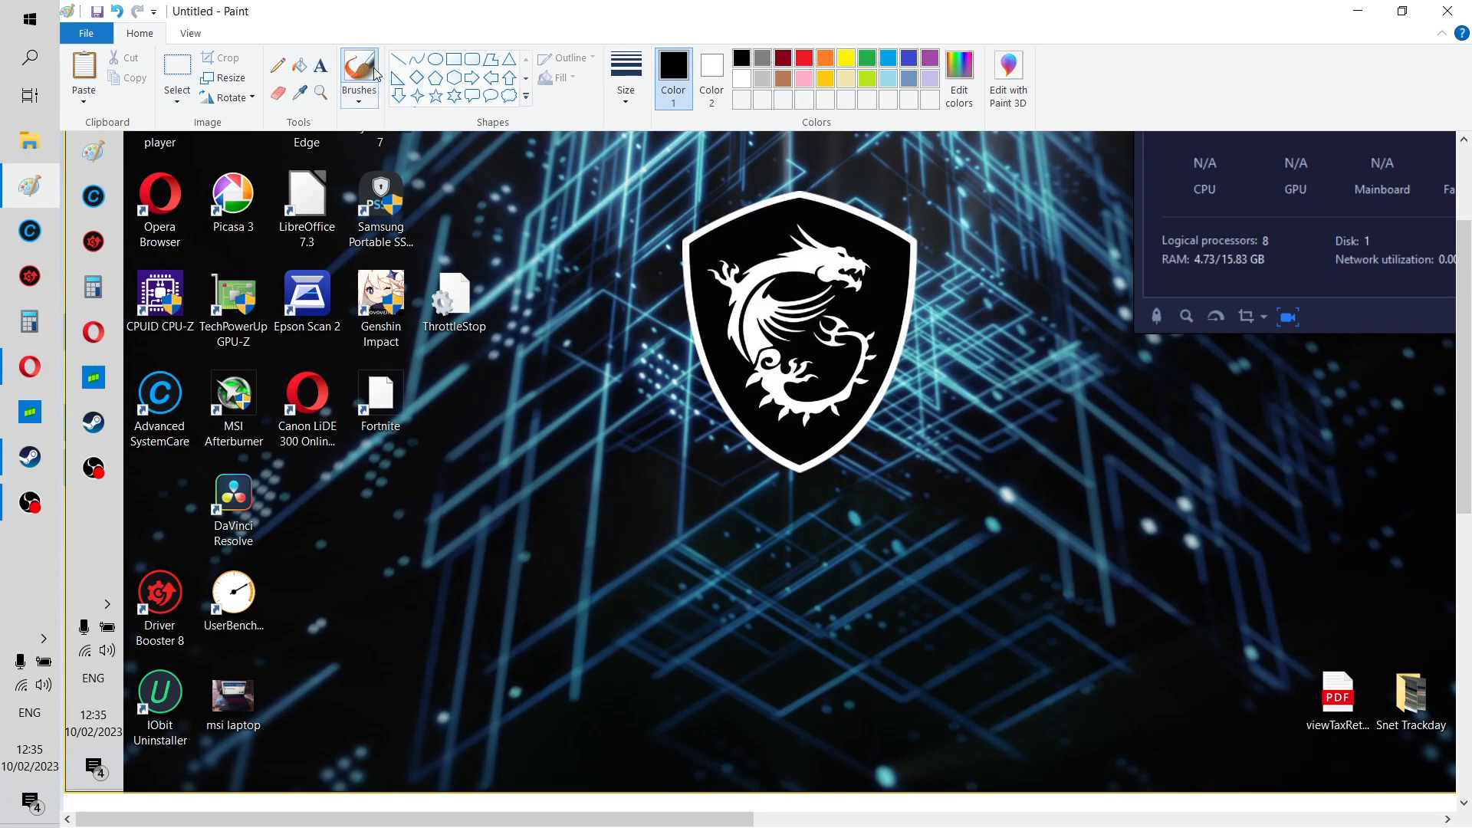
left_click(399, 63)
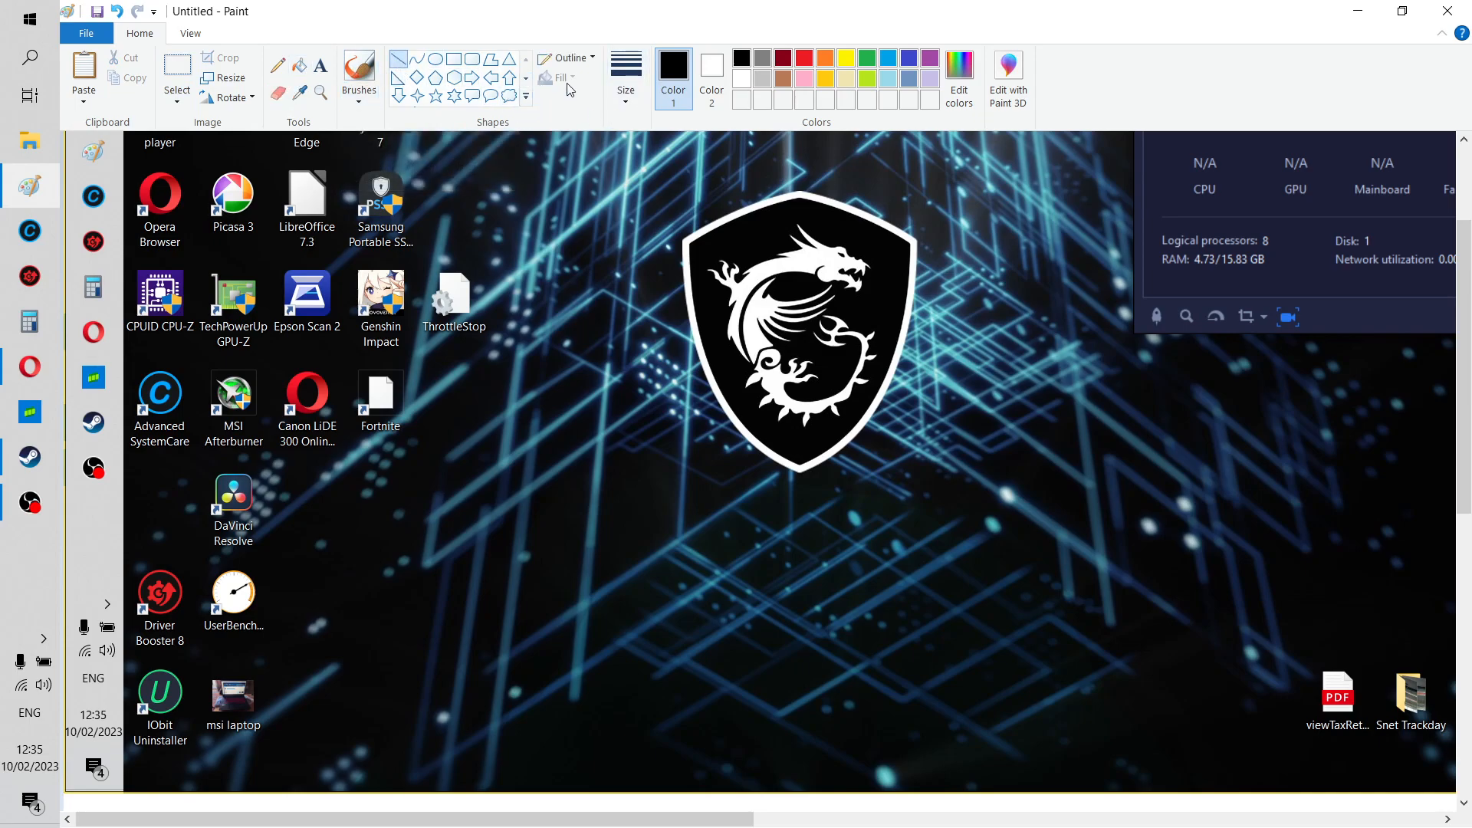
left_click(805, 60)
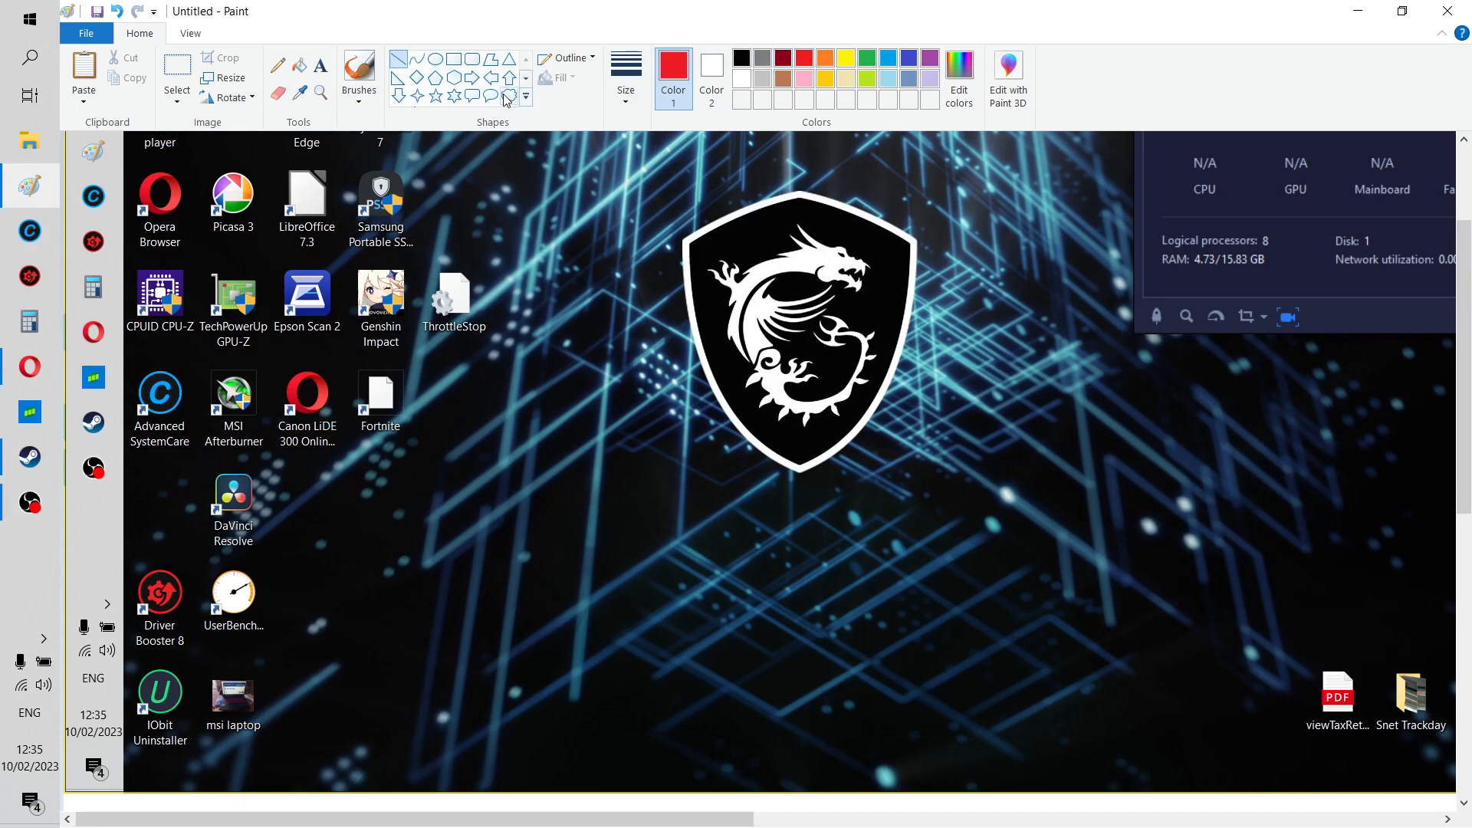
mouse_move(704, 172)
left_mouse_down()
mouse_move(646, 196)
mouse_move(640, 371)
mouse_move(629, 212)
mouse_move(702, 175)
left_mouse_up()
key("ctrl+z")
With the airbrush, draw a freehand red circle around the shield logo and a red arrow beside it pointing at the logo.
left_click(361, 96)
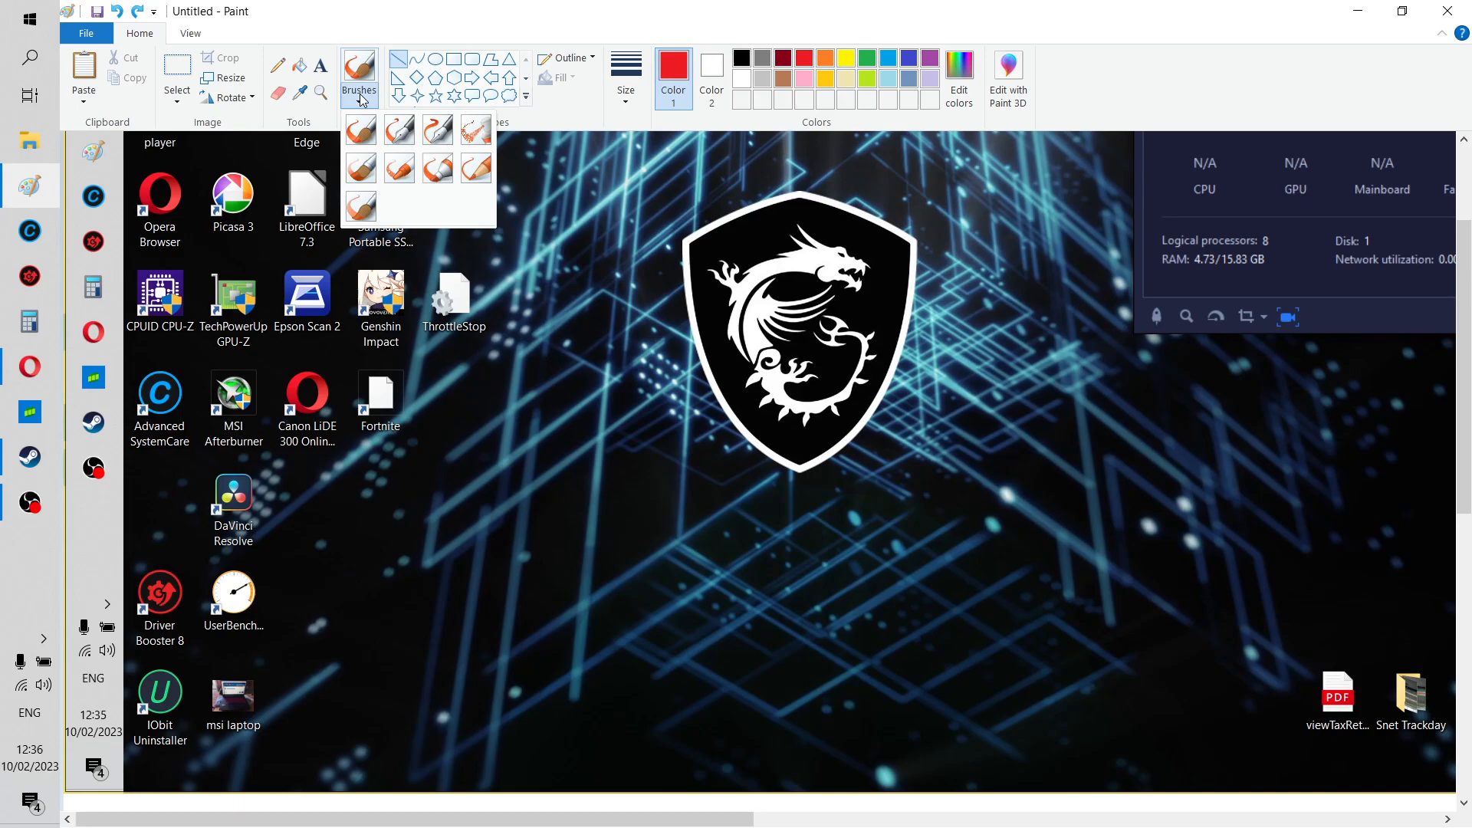
left_click(475, 130)
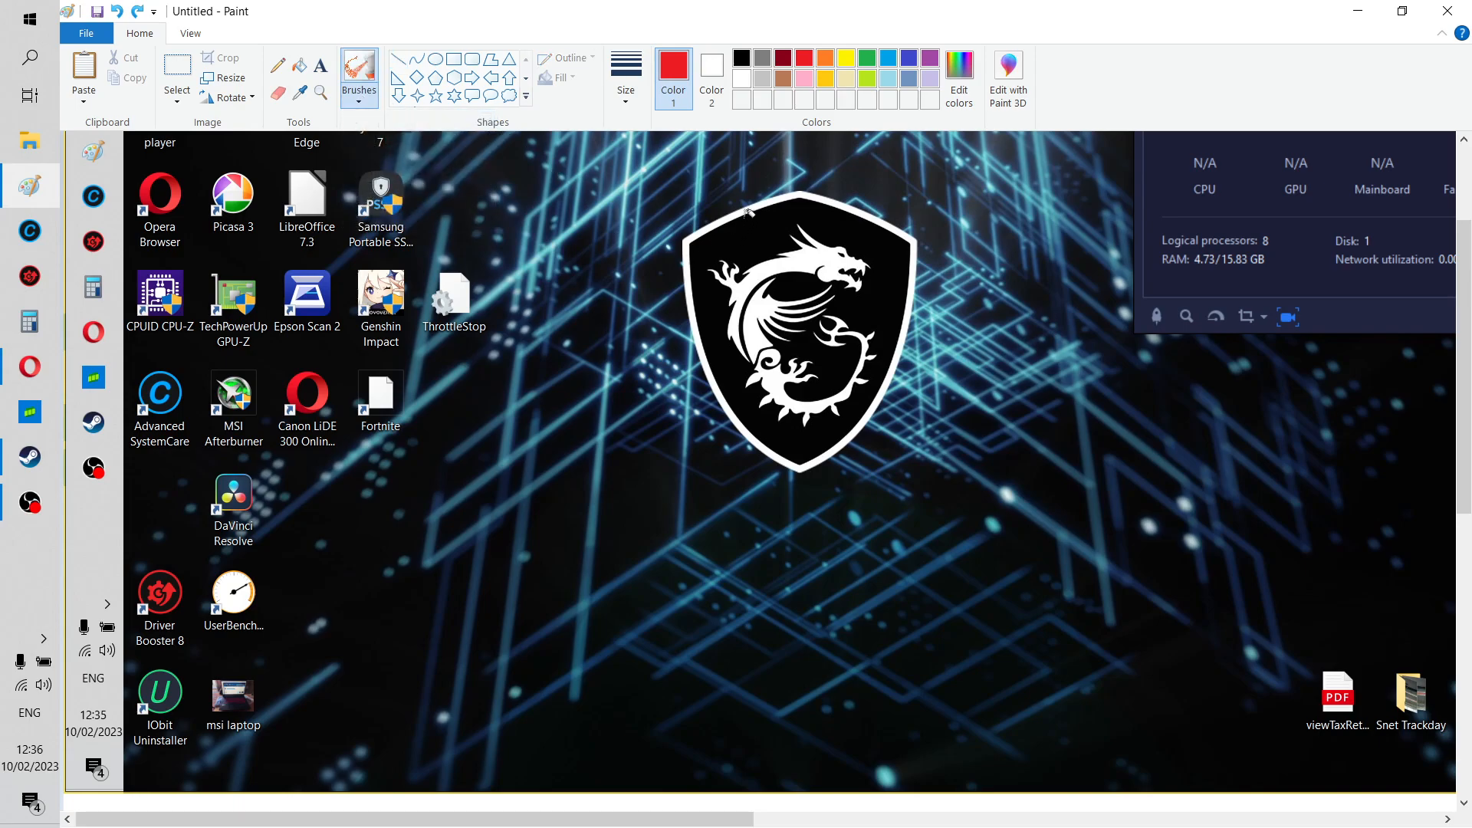
mouse_move(701, 193)
left_mouse_down()
mouse_move(661, 203)
mouse_move(610, 247)
mouse_move(628, 354)
mouse_move(760, 499)
mouse_move(902, 484)
mouse_move(952, 304)
mouse_move(887, 201)
mouse_move(795, 182)
mouse_move(675, 190)
left_mouse_up()
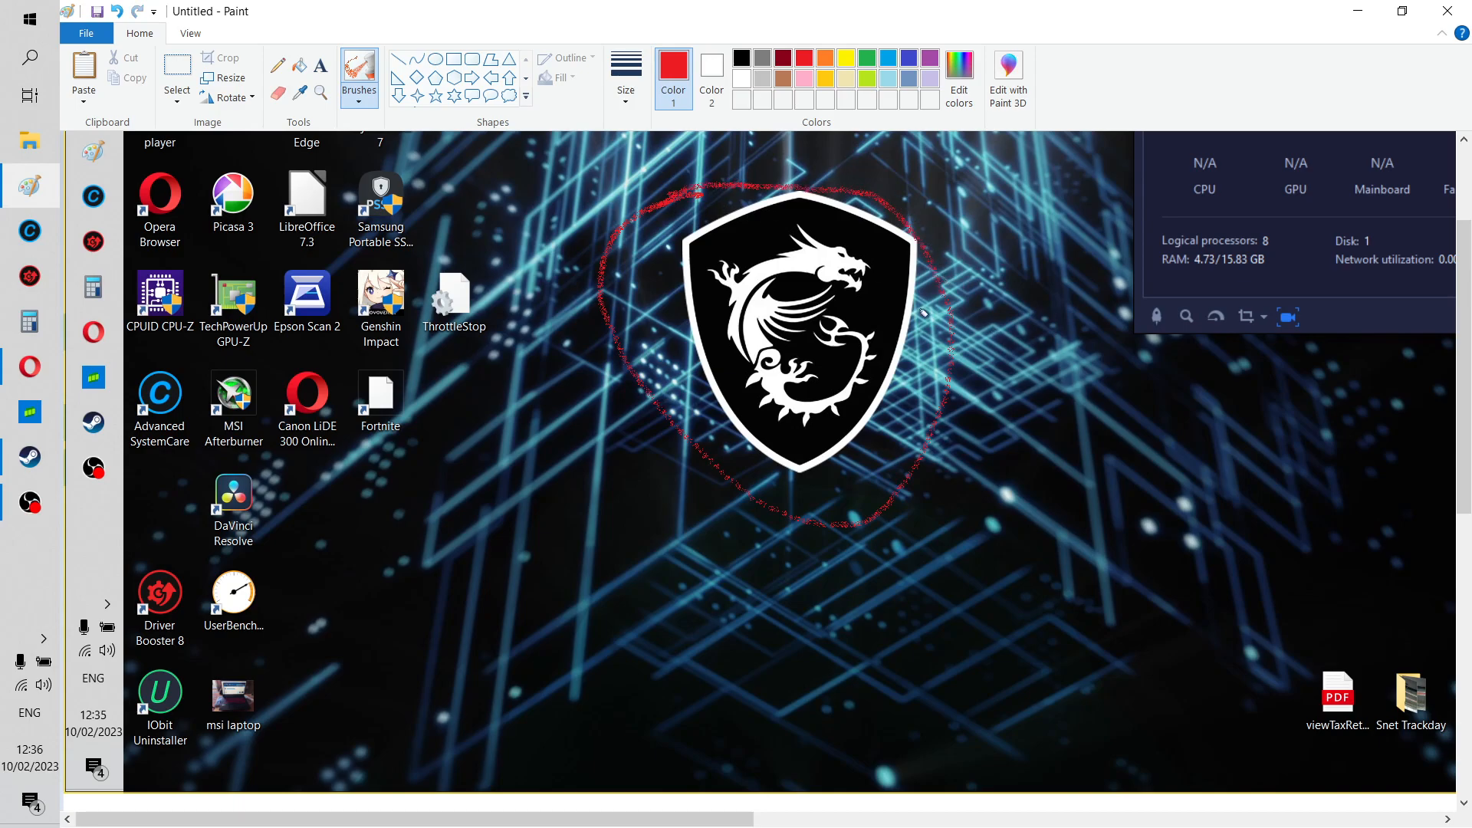
mouse_move(1012, 392)
left_mouse_down()
mouse_move(1242, 498)
mouse_move(1020, 404)
mouse_move(1037, 473)
left_mouse_up()
left_click_drag(1011, 399, 1154, 386)
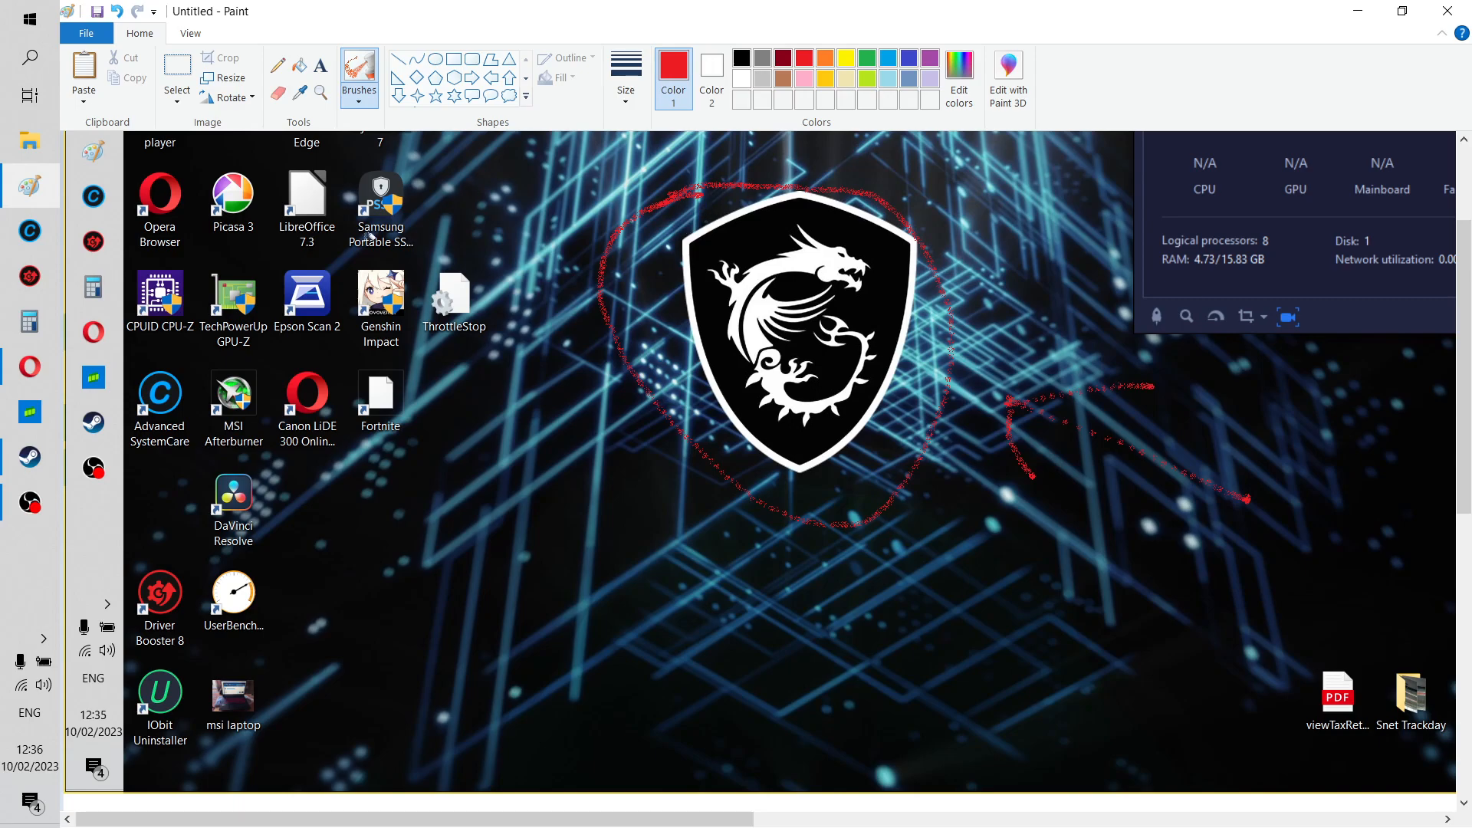
Add the text "MSi Laptop" in white, bold Calibri size 72 on a transparent background below the shield logo.
left_click(321, 66)
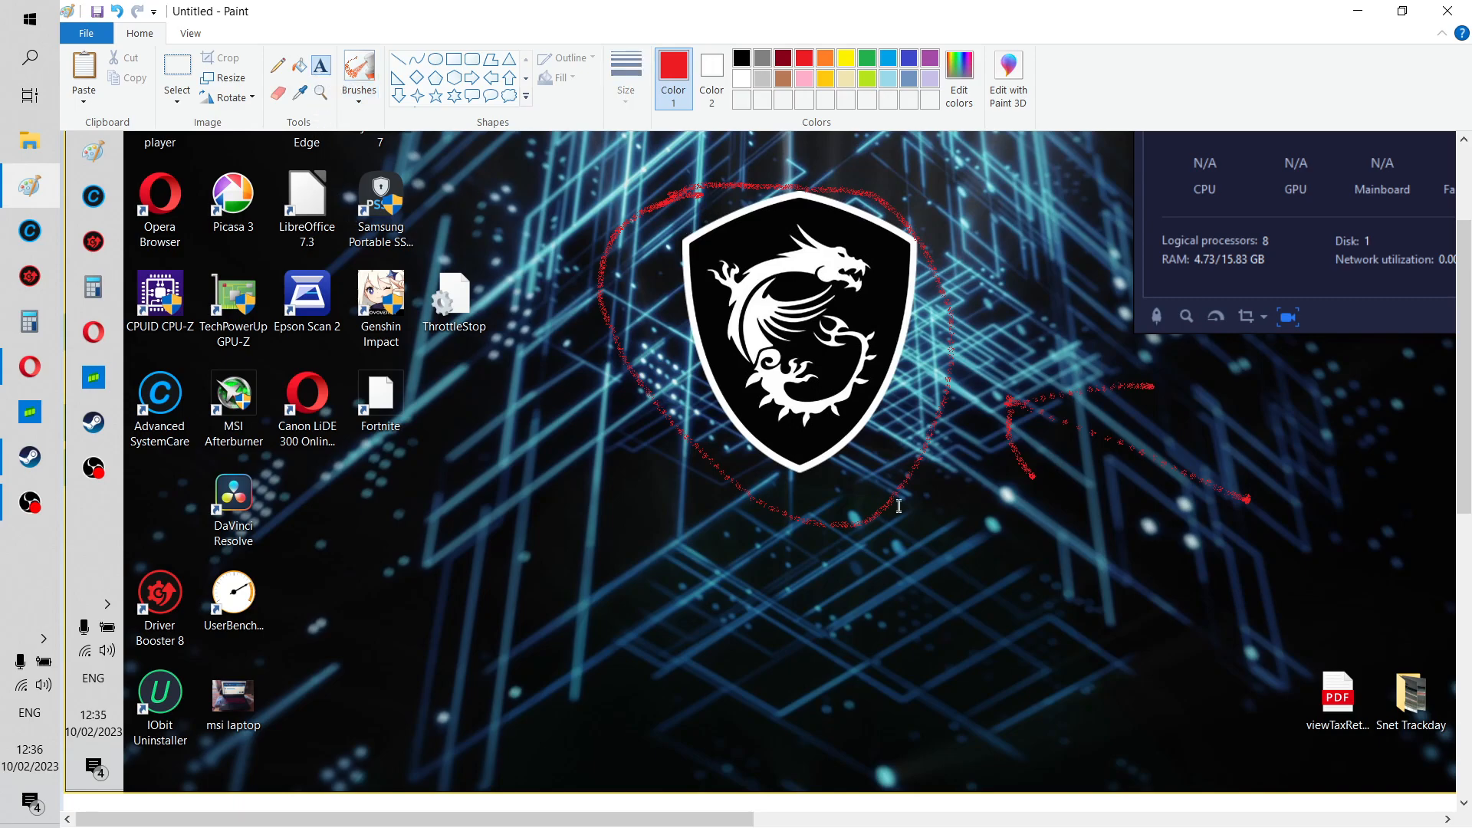
left_click(742, 79)
left_click(679, 607)
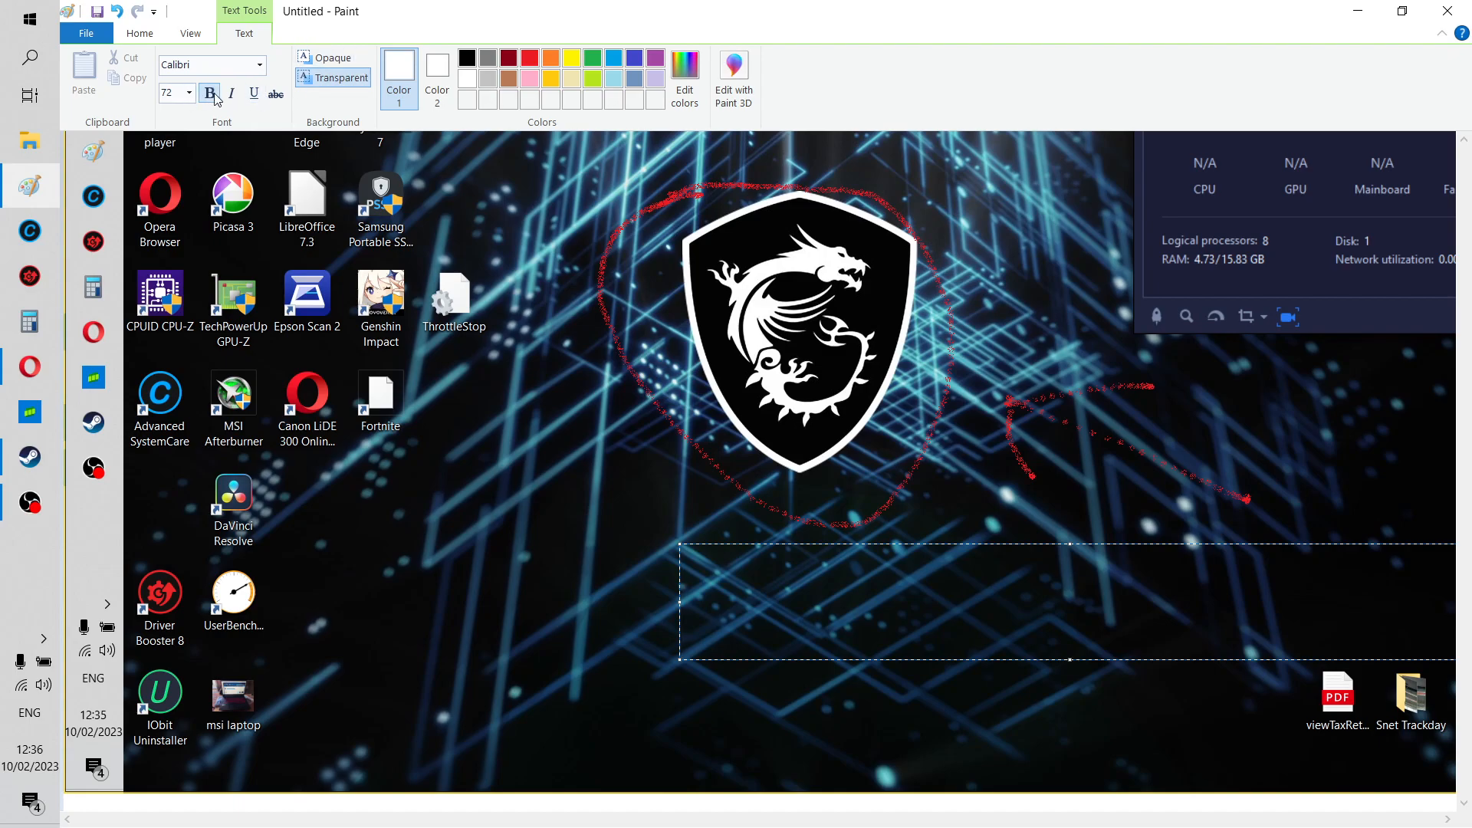
left_click(261, 66)
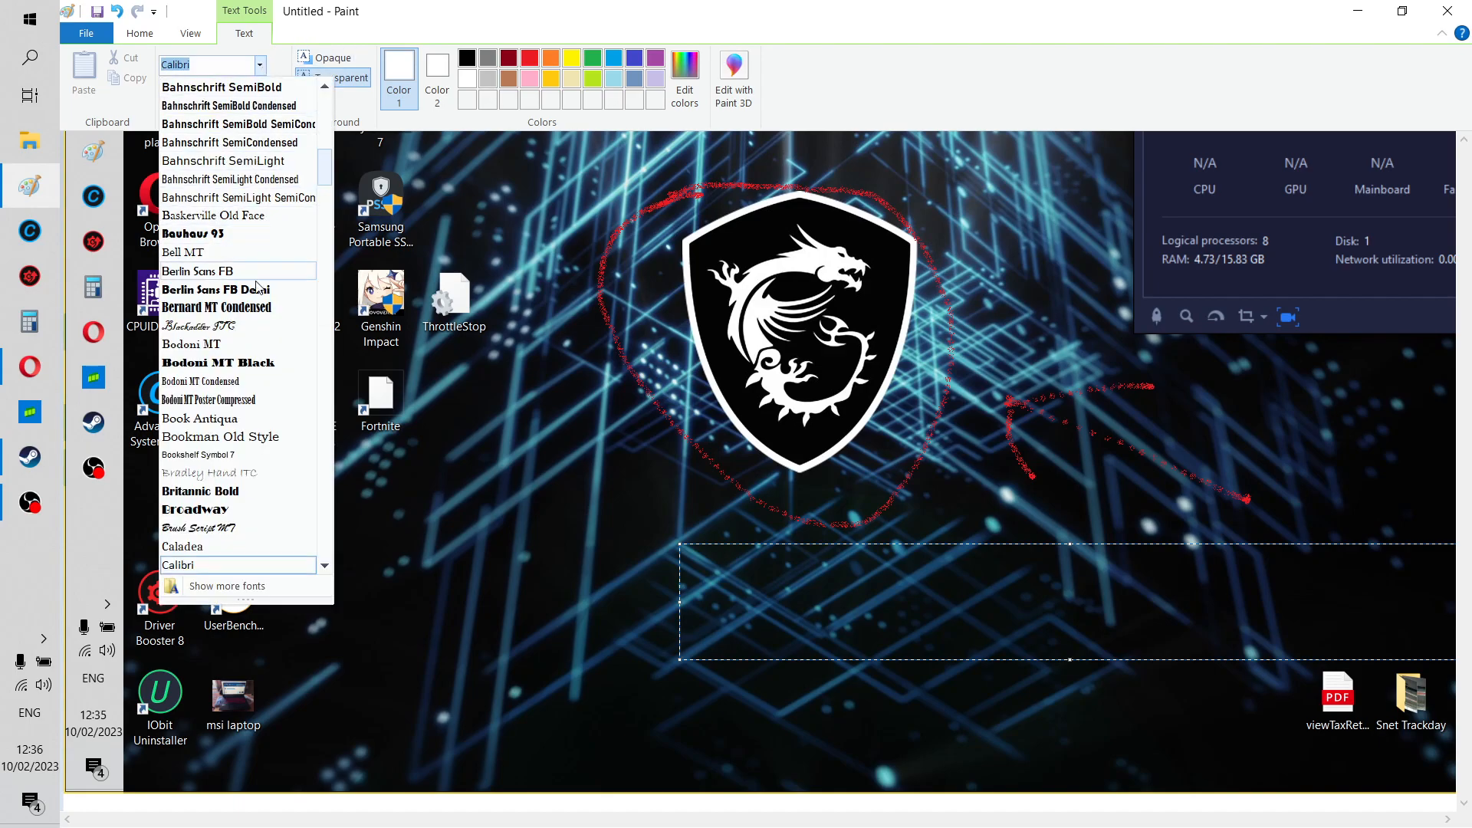
left_click(261, 66)
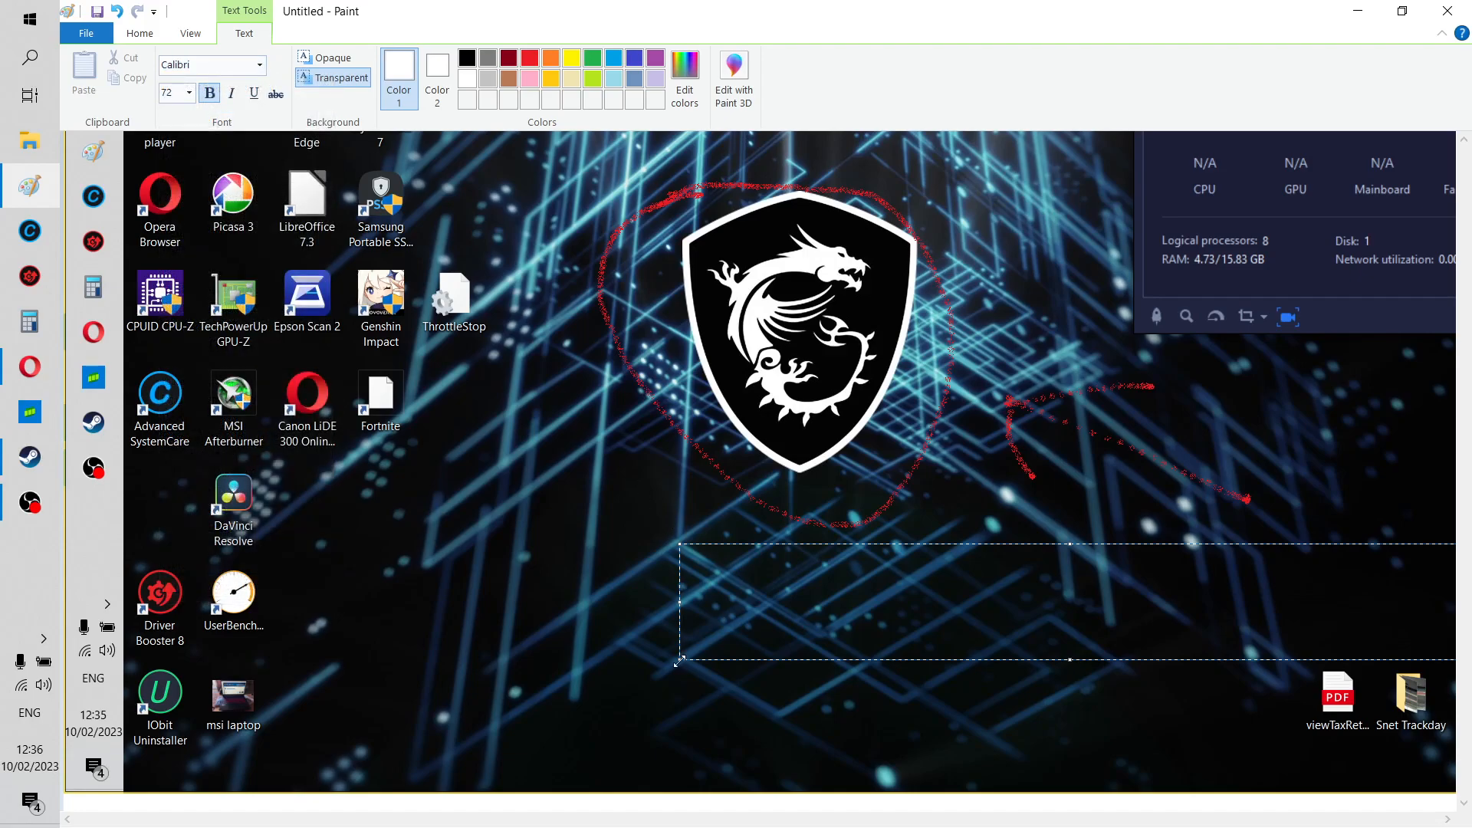
type("MSi L")
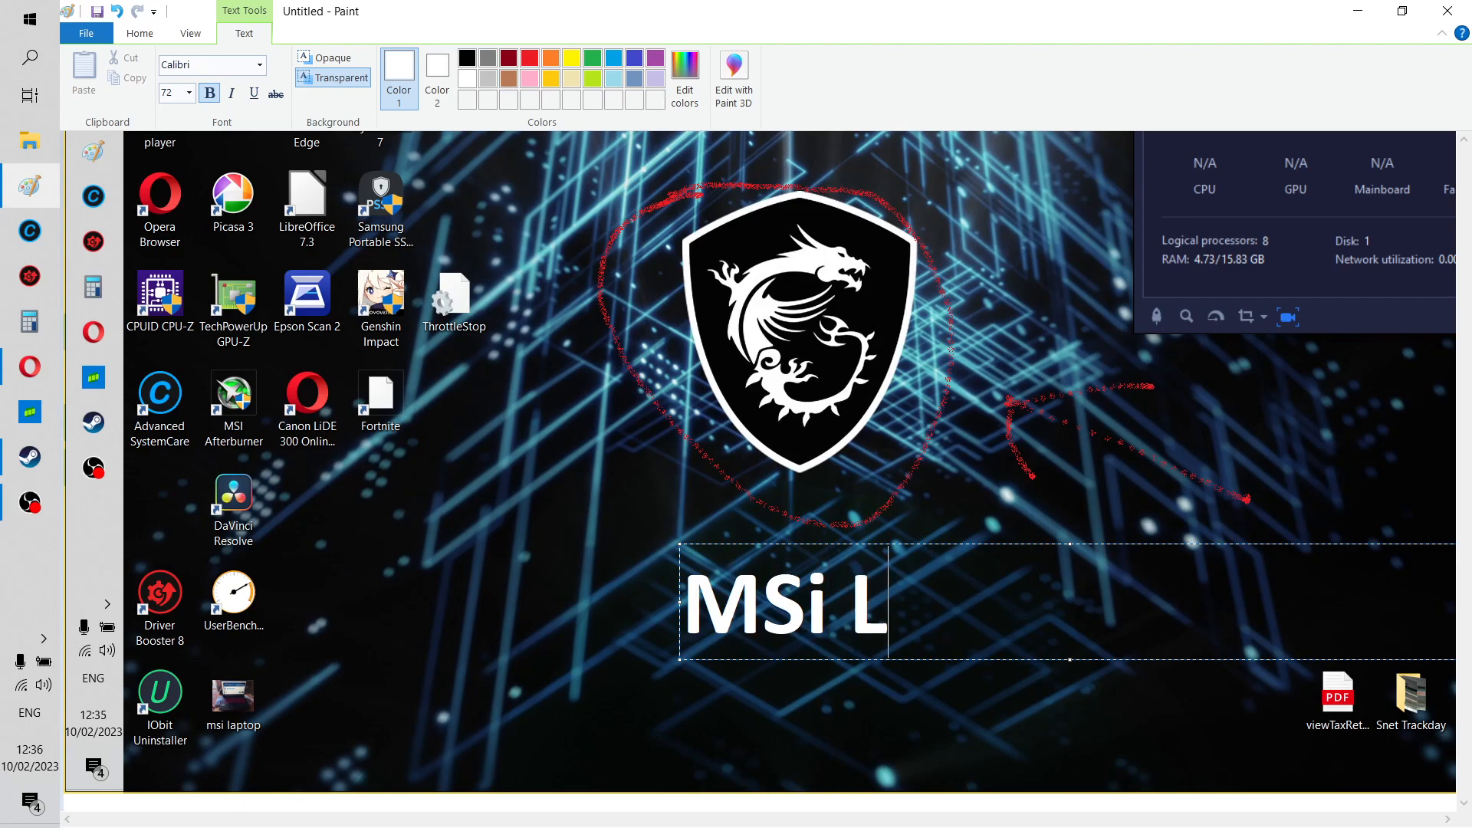
type("aptop")
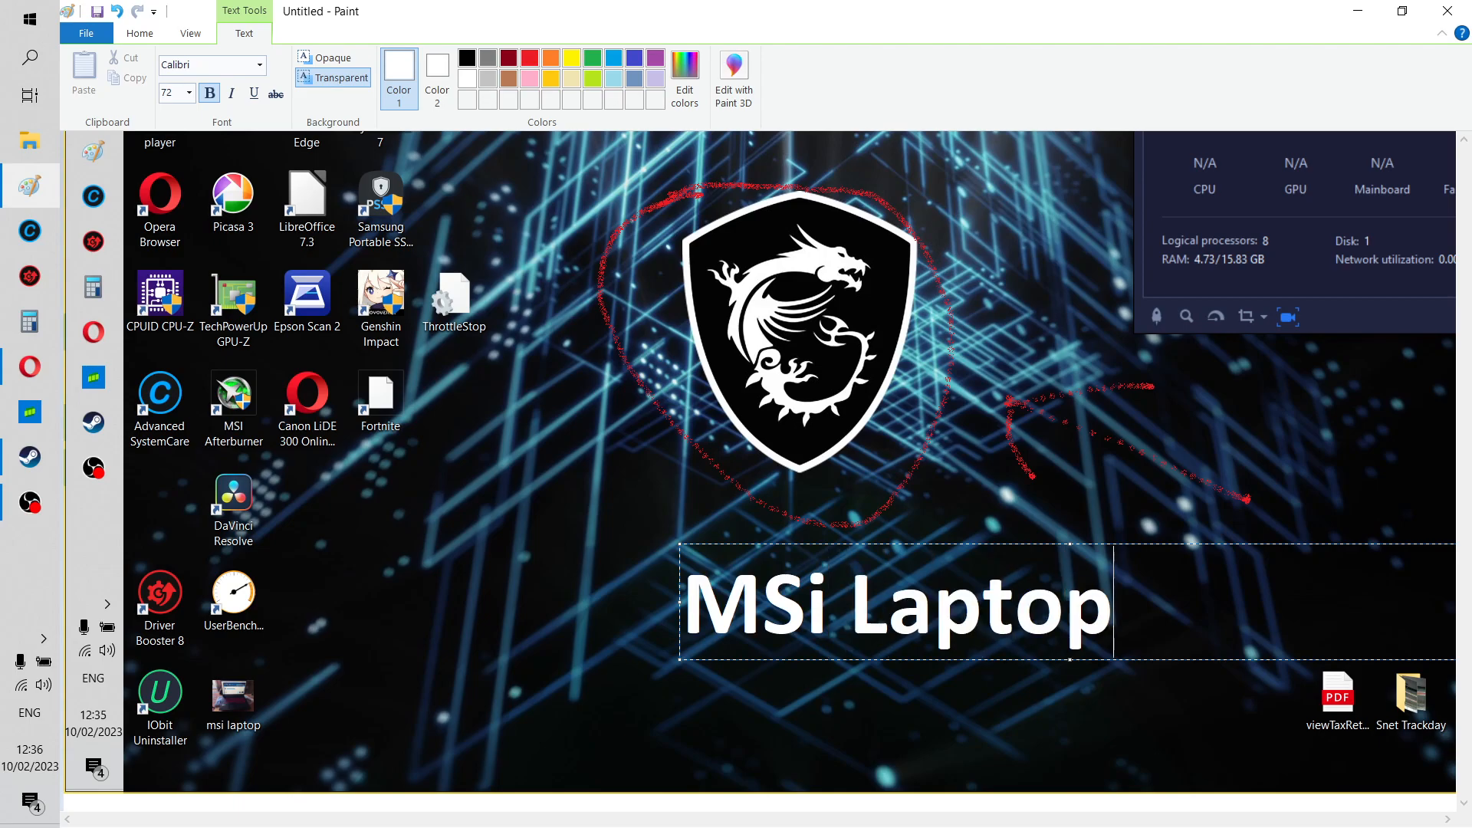
left_click(1081, 458)
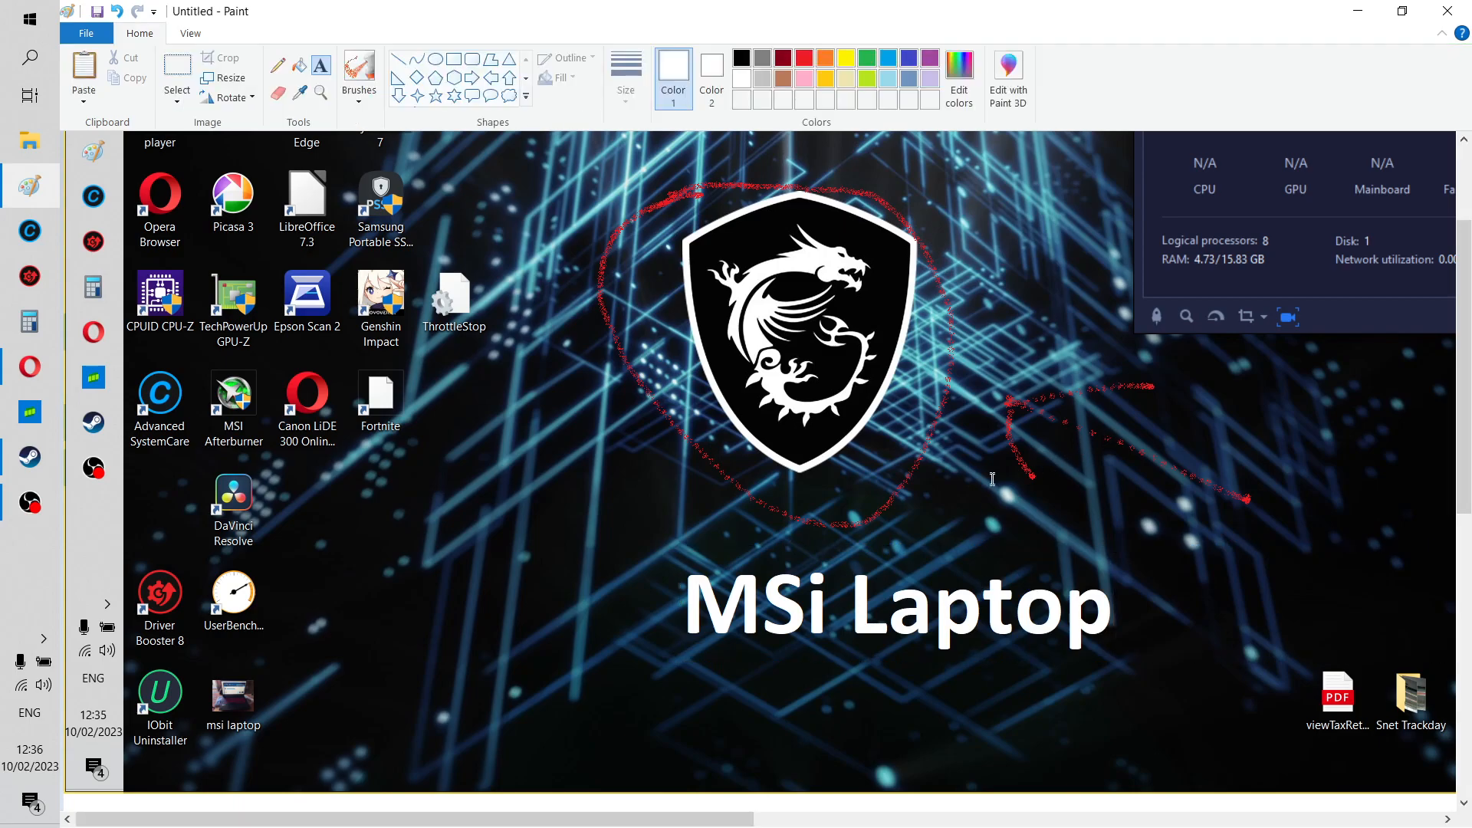
Review the available Save As formats and the JPEG save dialog, leaving it without saving.
left_click(94, 38)
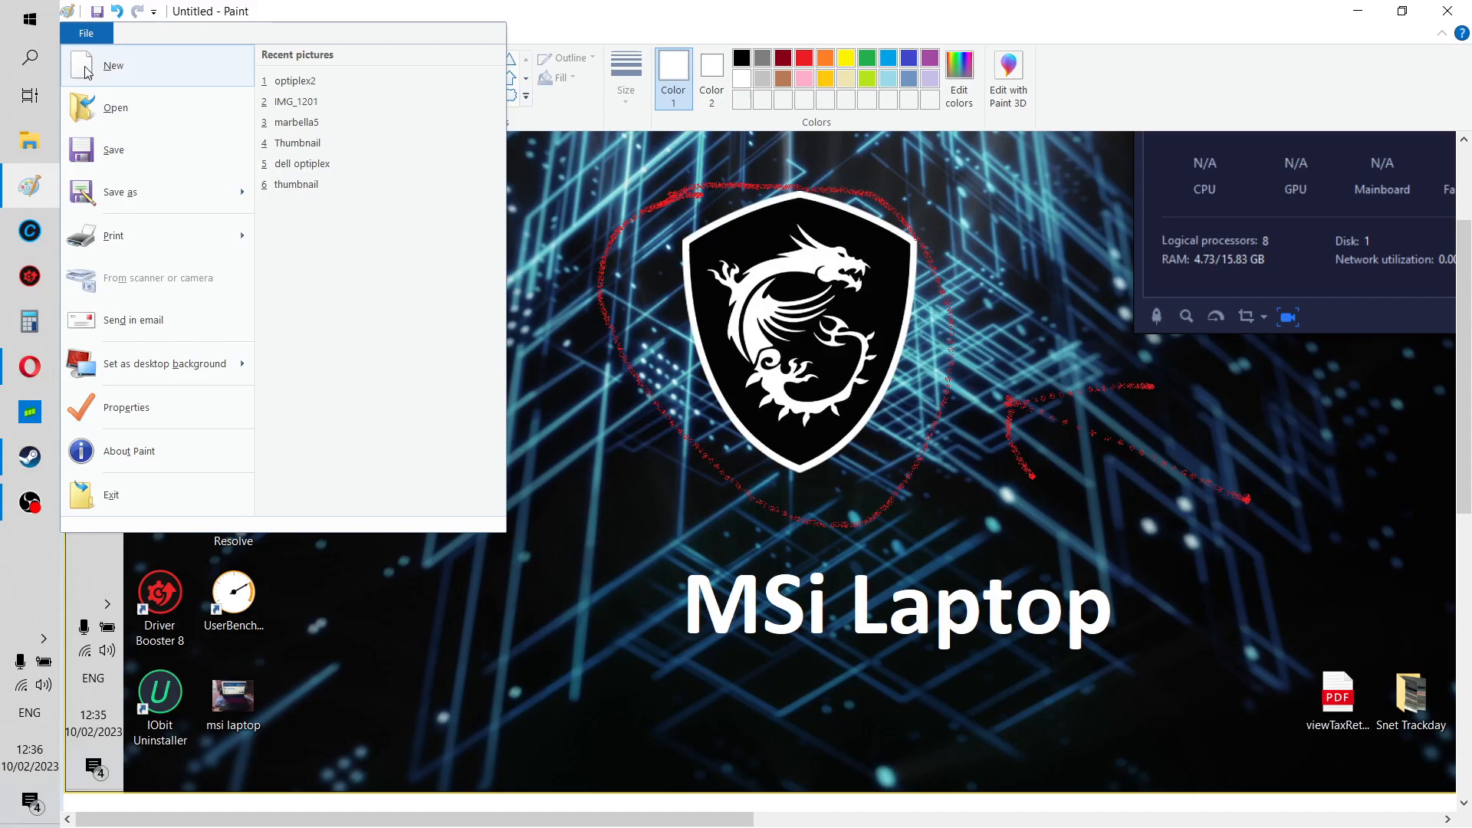
mouse_move(204, 187)
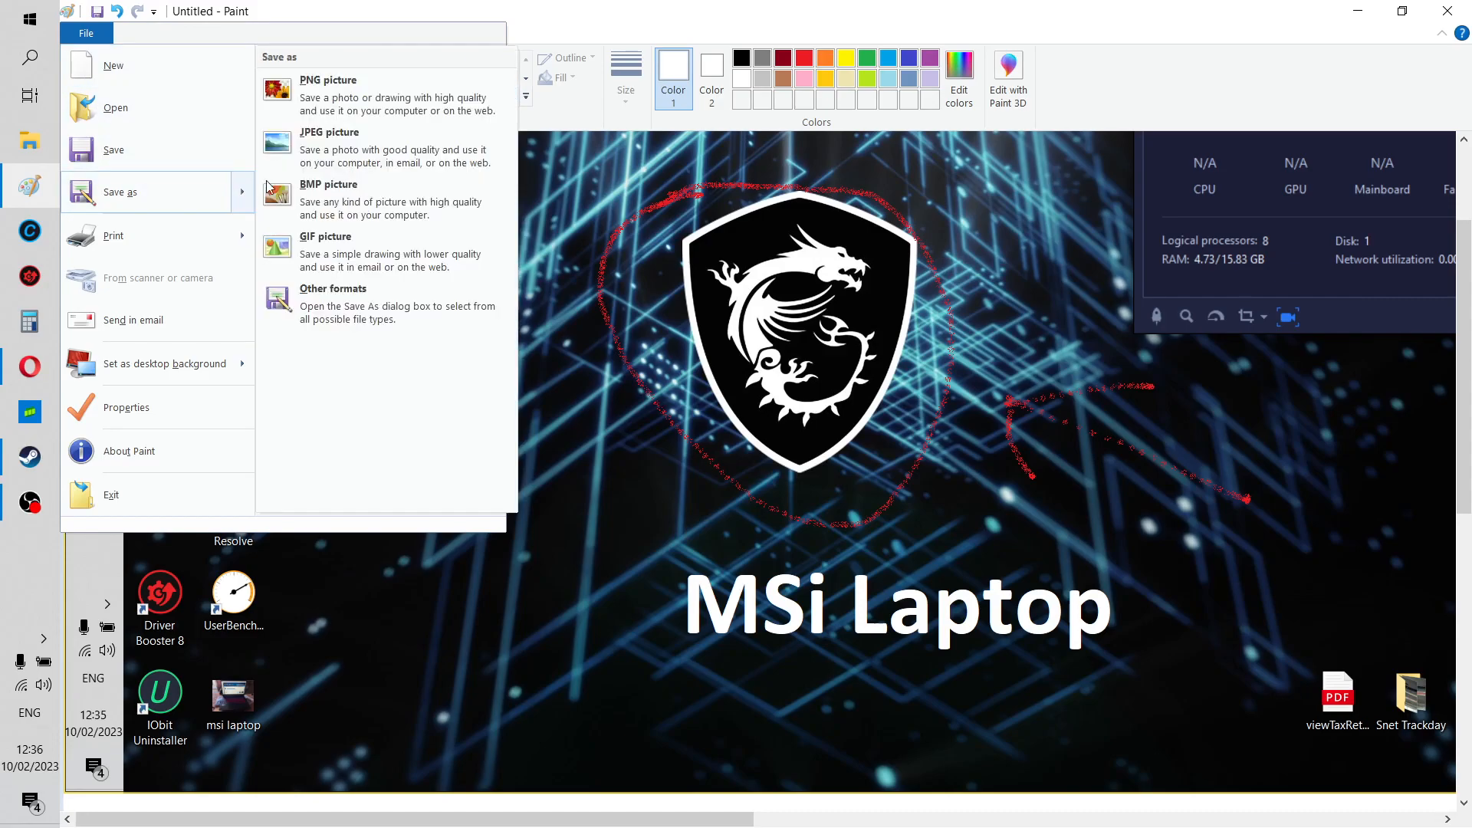
left_click(336, 153)
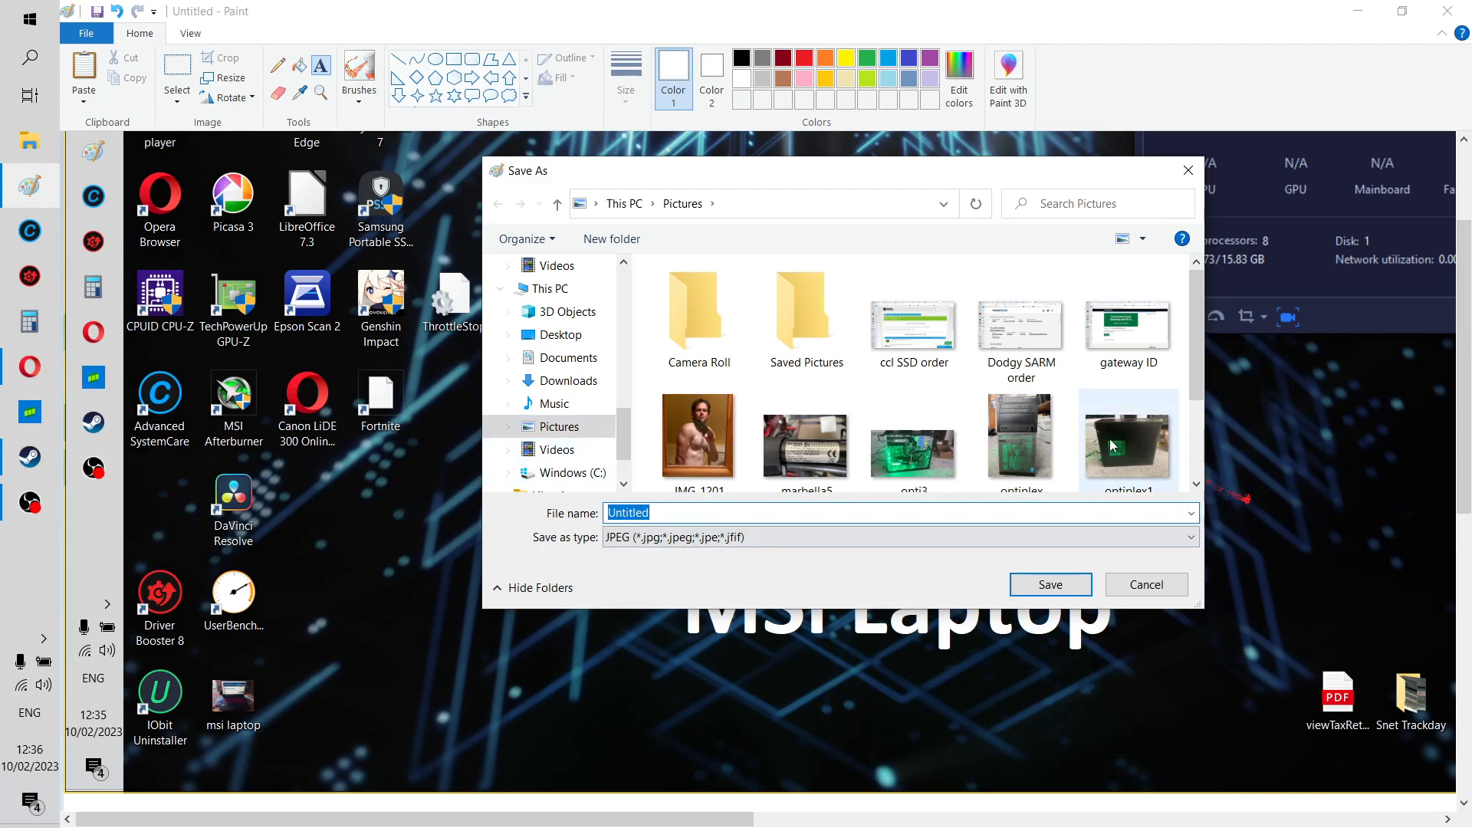
left_click(1189, 170)
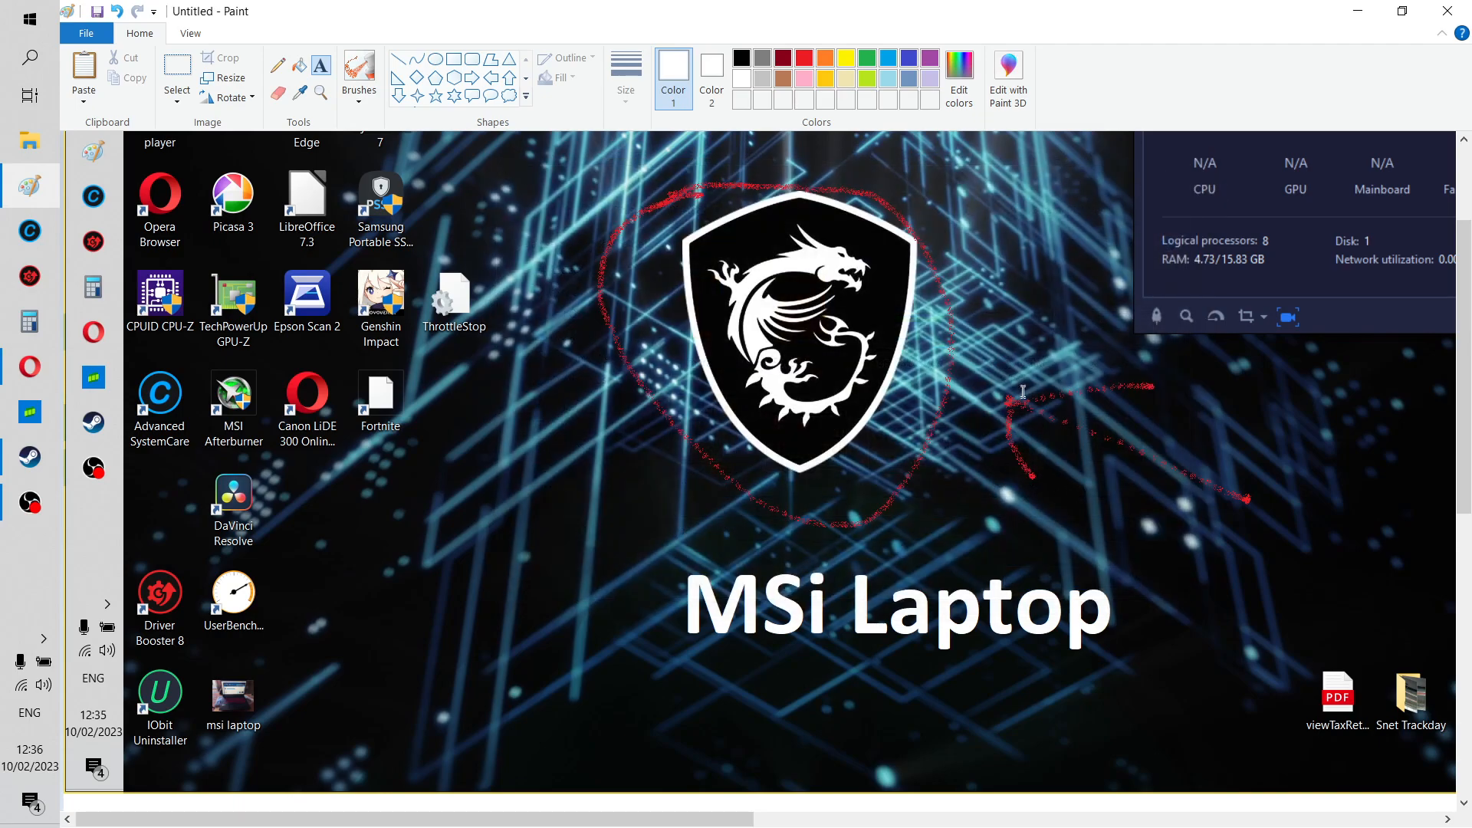
Close Paint and discard the changes to the untitled picture.
left_click(1444, 11)
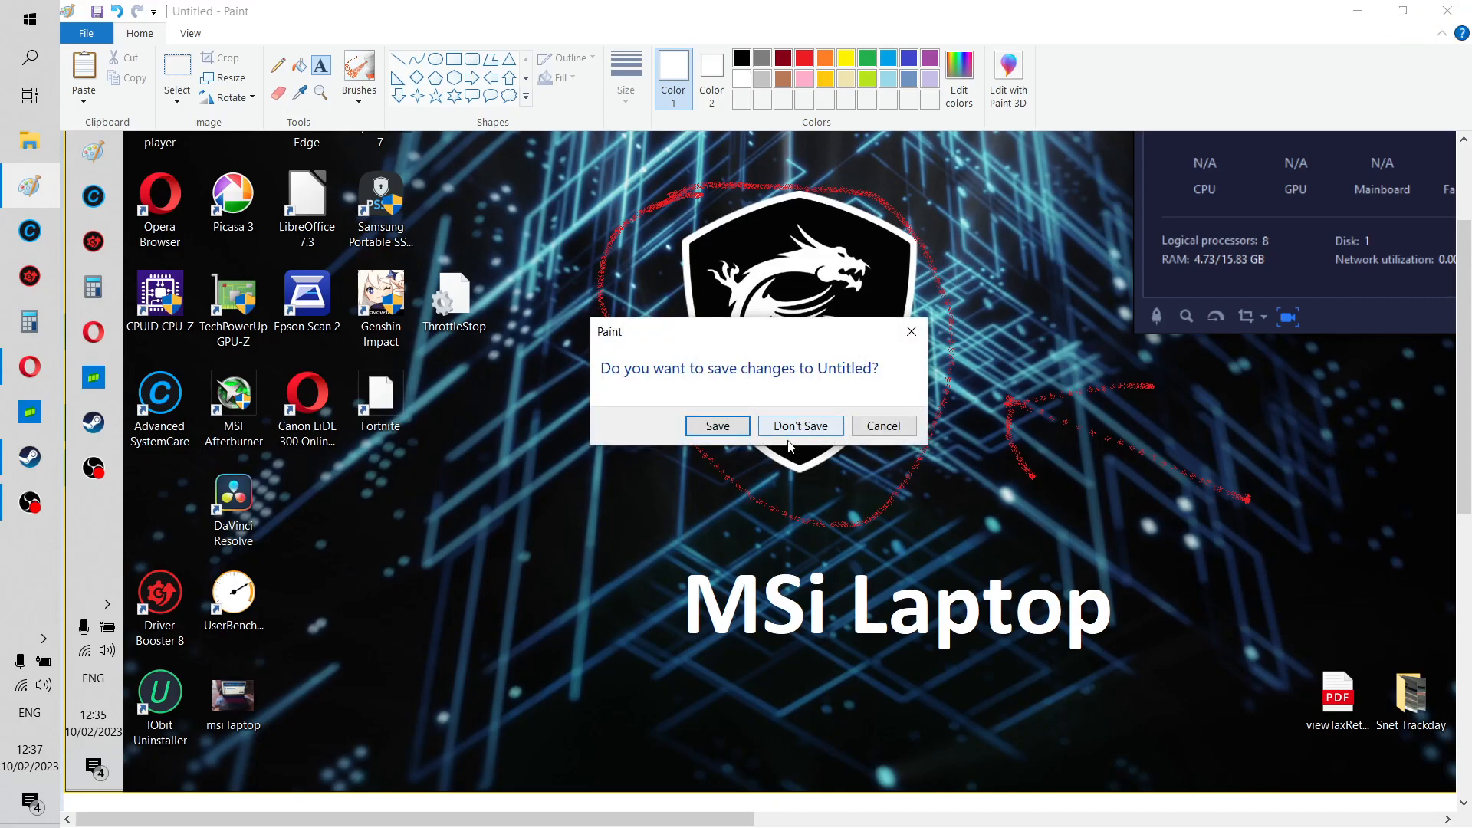
left_click(793, 432)
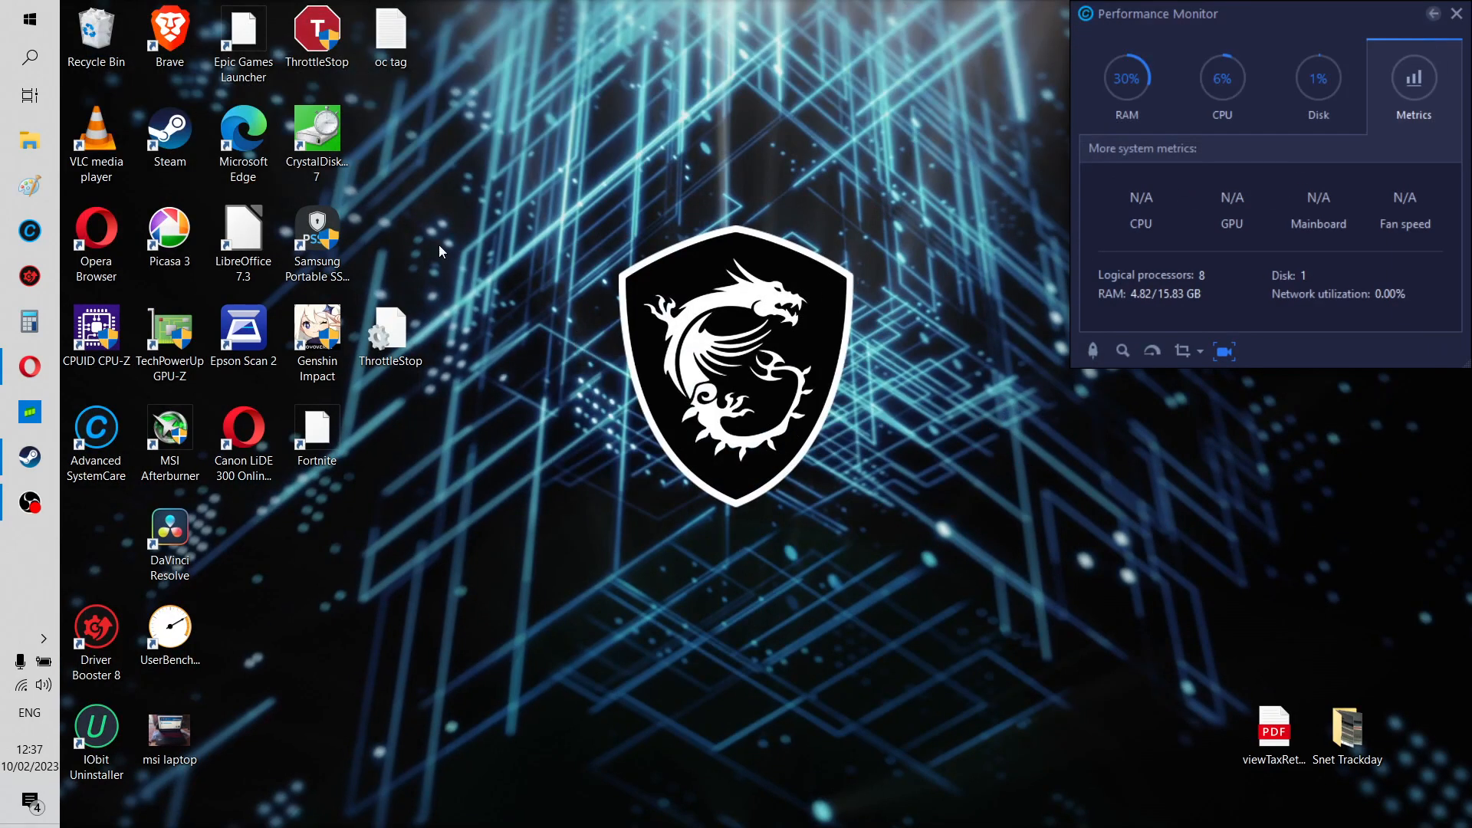
Switch to the Opera browser, view the emailed PC photo and the YouTube Studio video details, and return to the desktop.
left_click(29, 380)
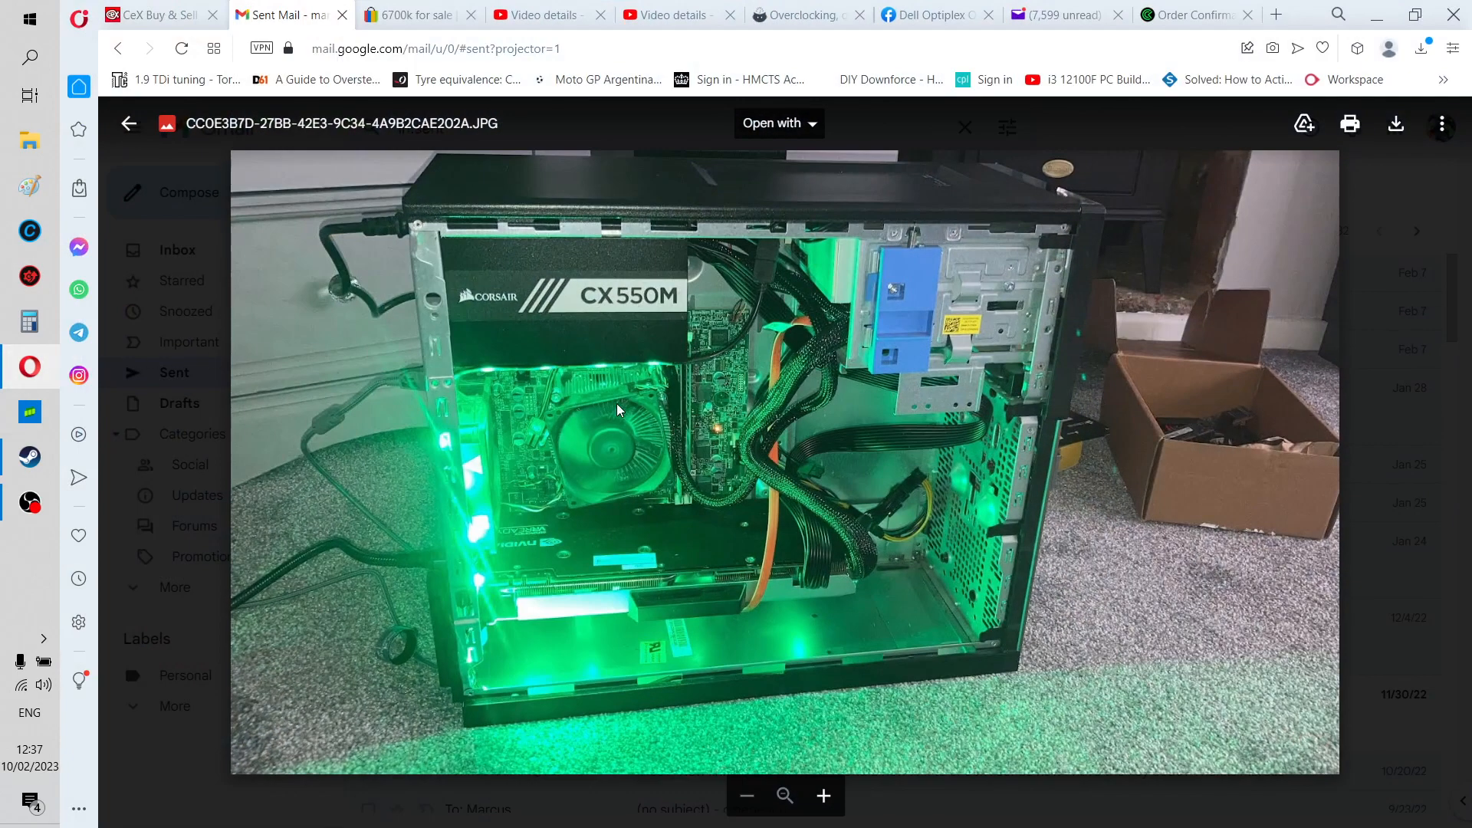
left_click(646, 15)
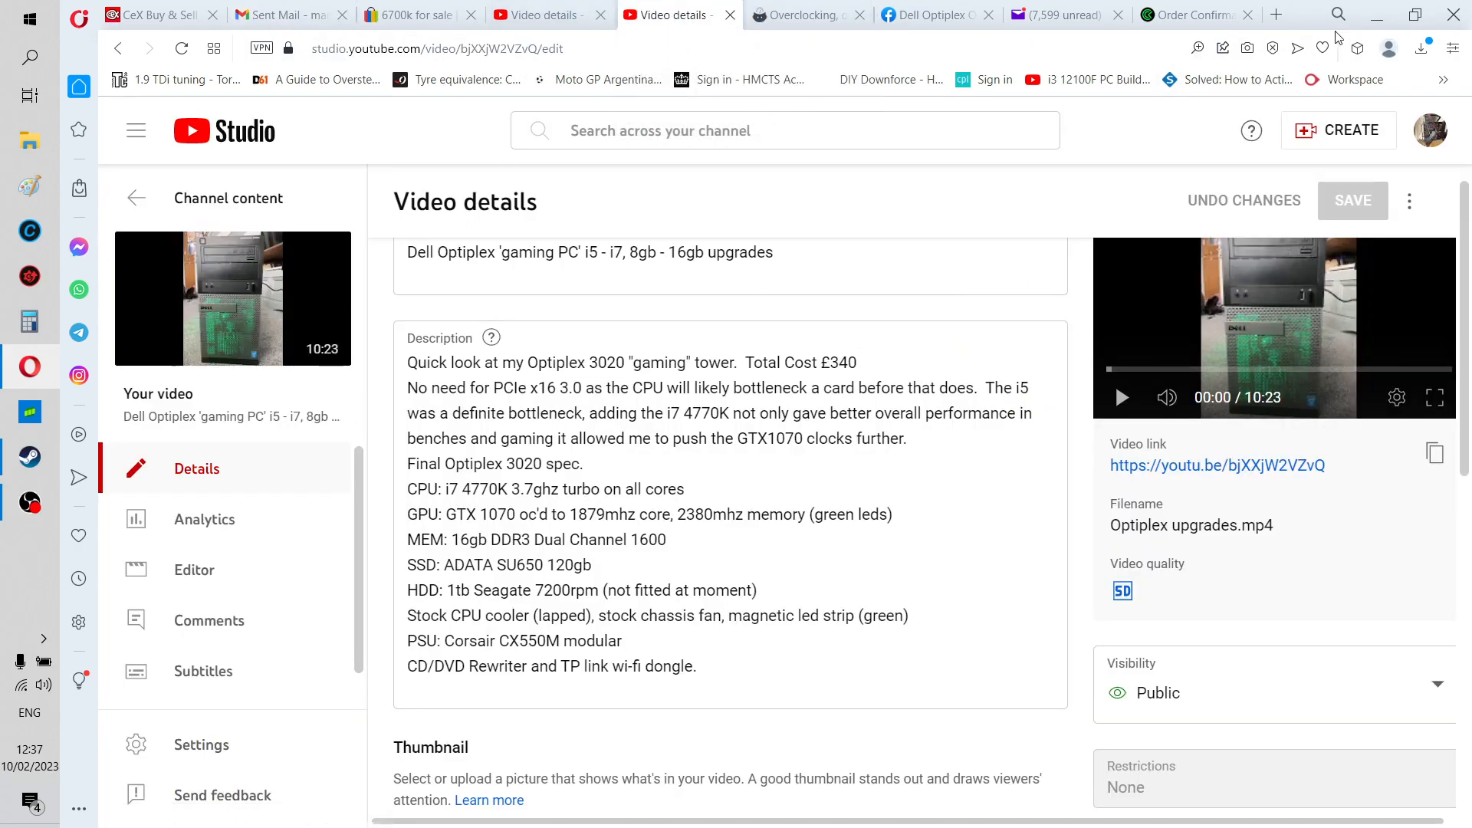
left_click(1377, 14)
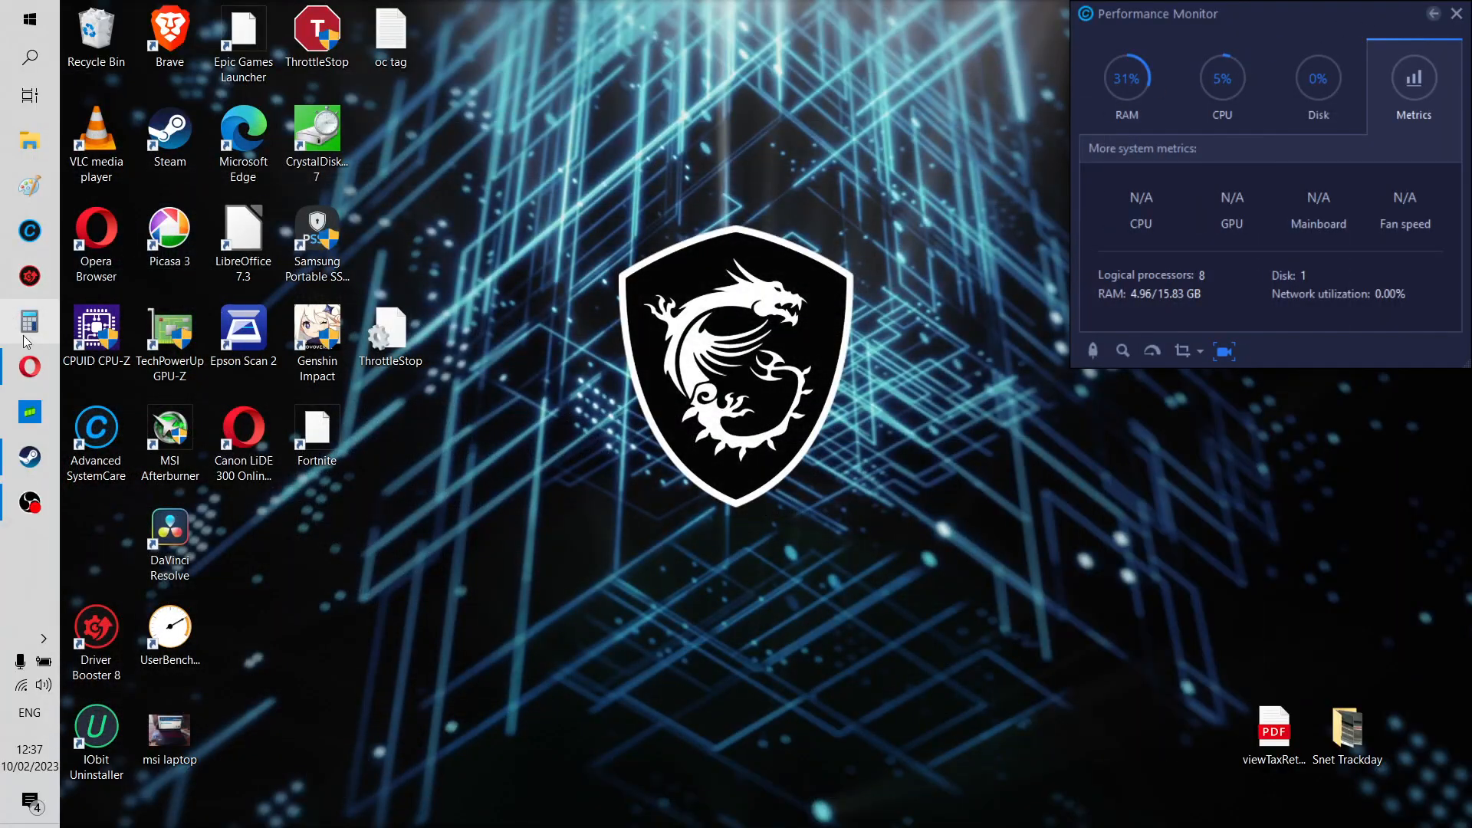
Reopen Paint and open the picture opti3 from the Pictures folder.
left_click(30, 185)
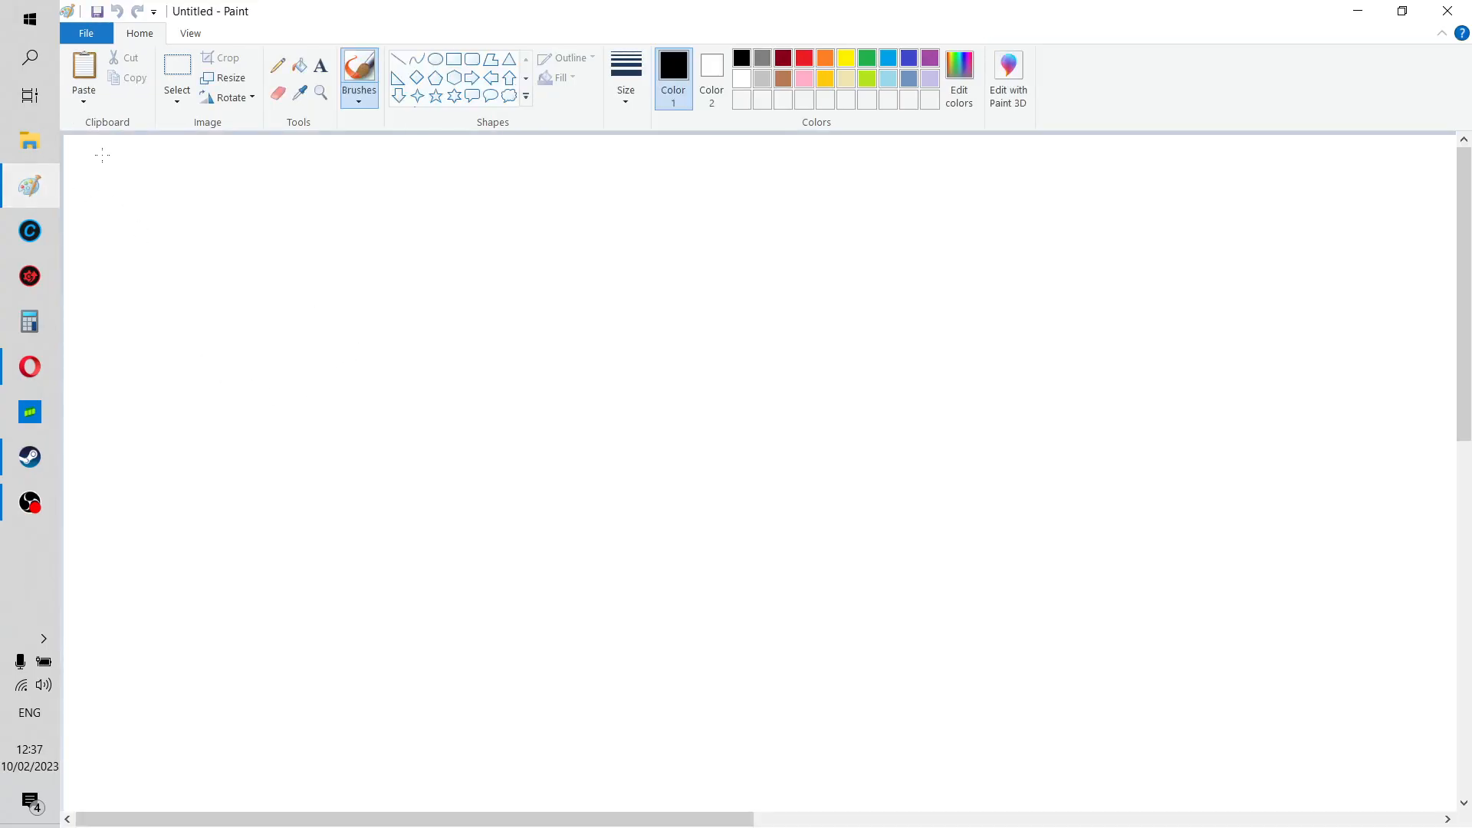
left_click(89, 35)
left_click(110, 115)
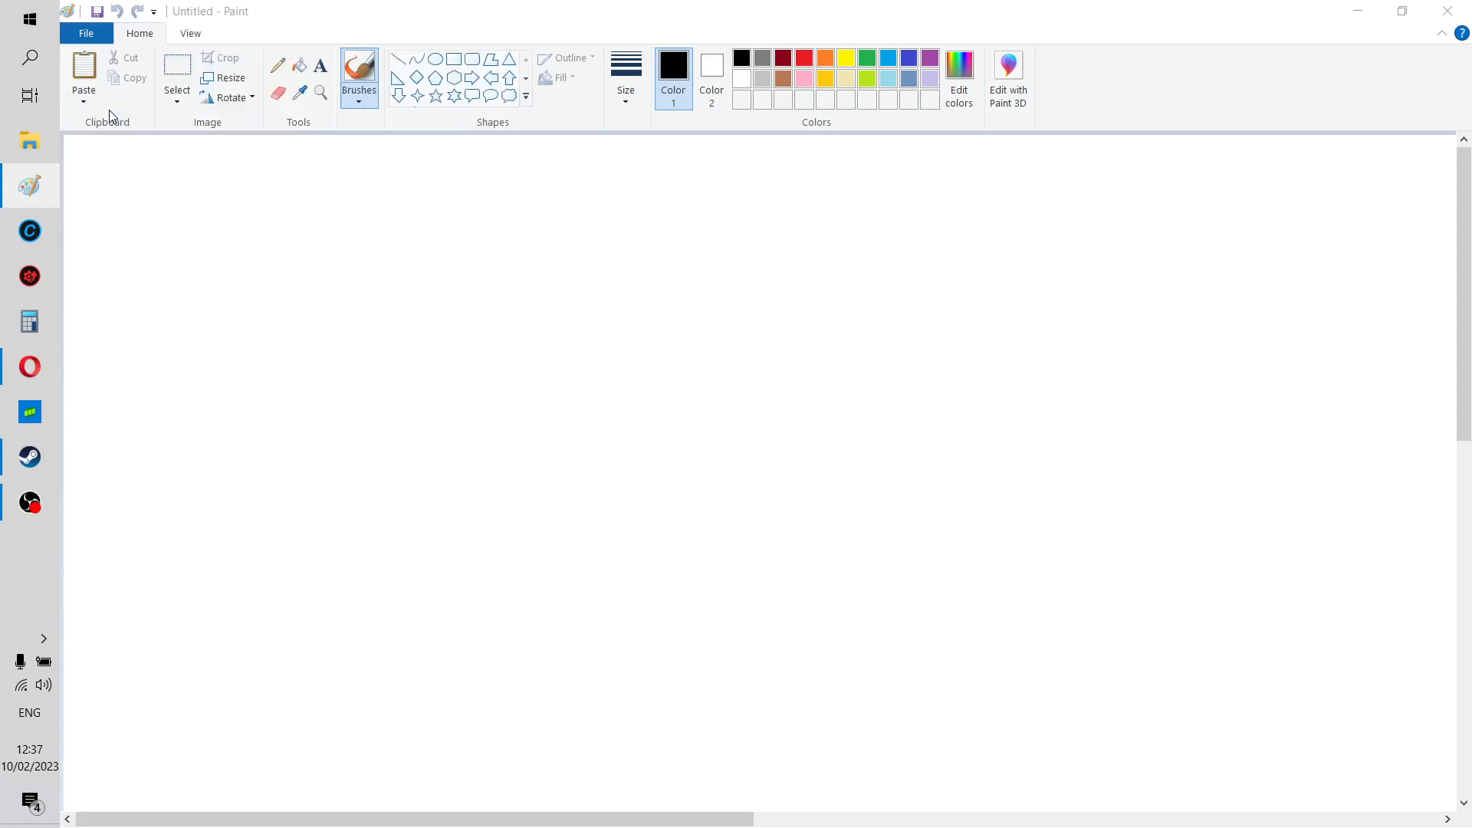
left_click(931, 448)
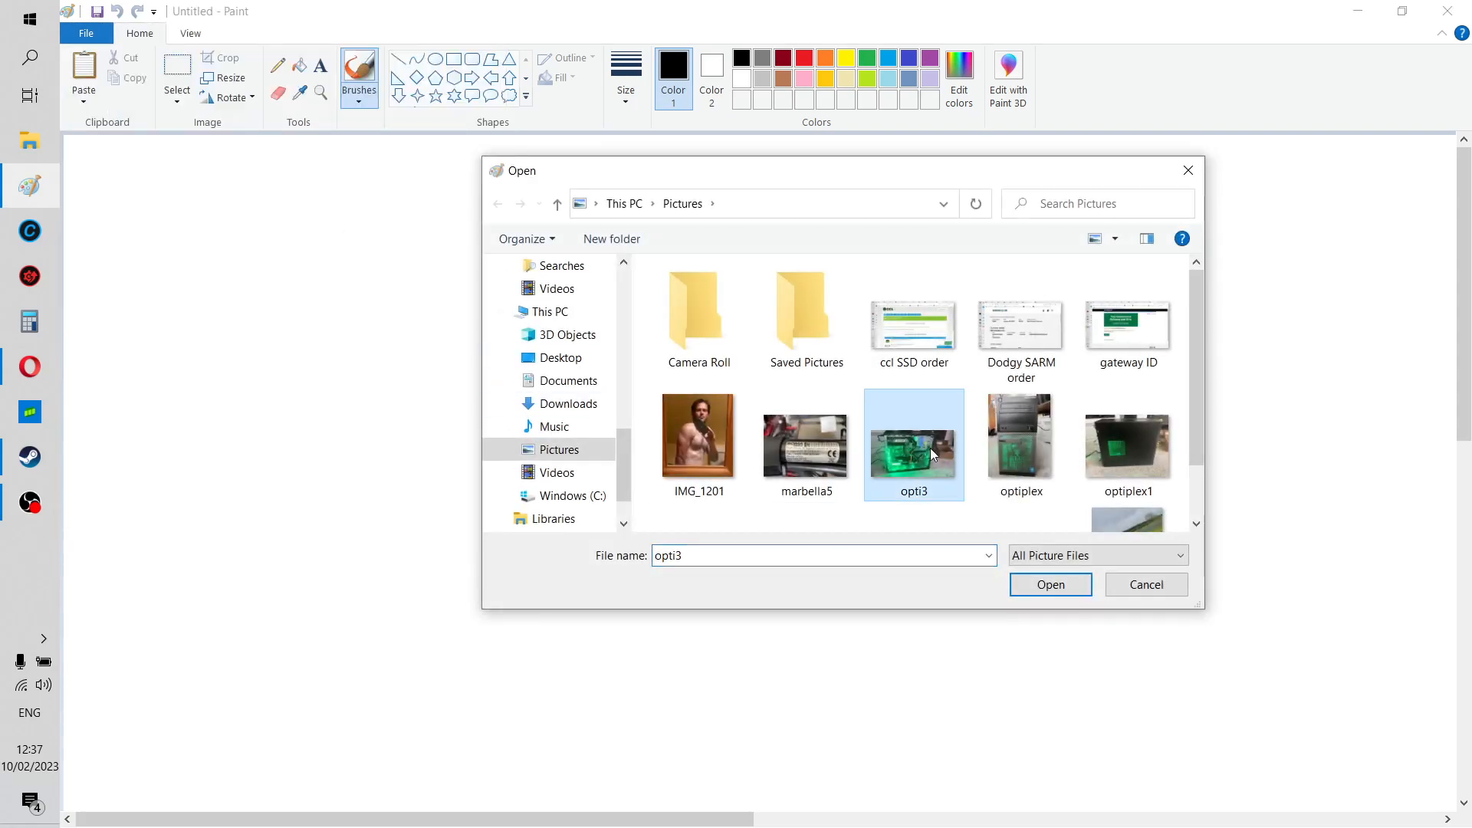
left_click(1049, 586)
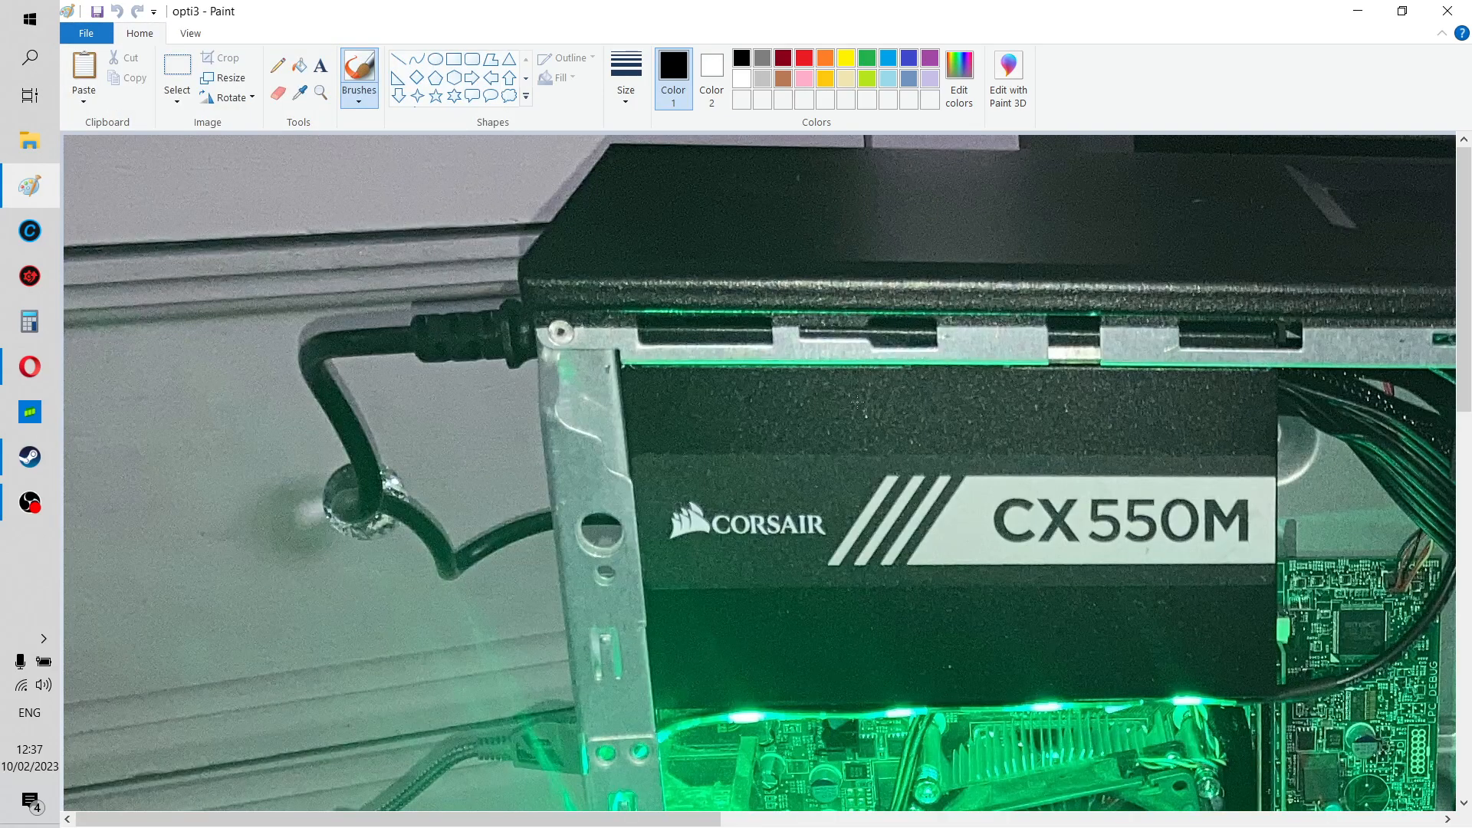
Enlarge the canvas well beyond the opti3 photo, leaving wide blank space beside and below it.
left_click(190, 33)
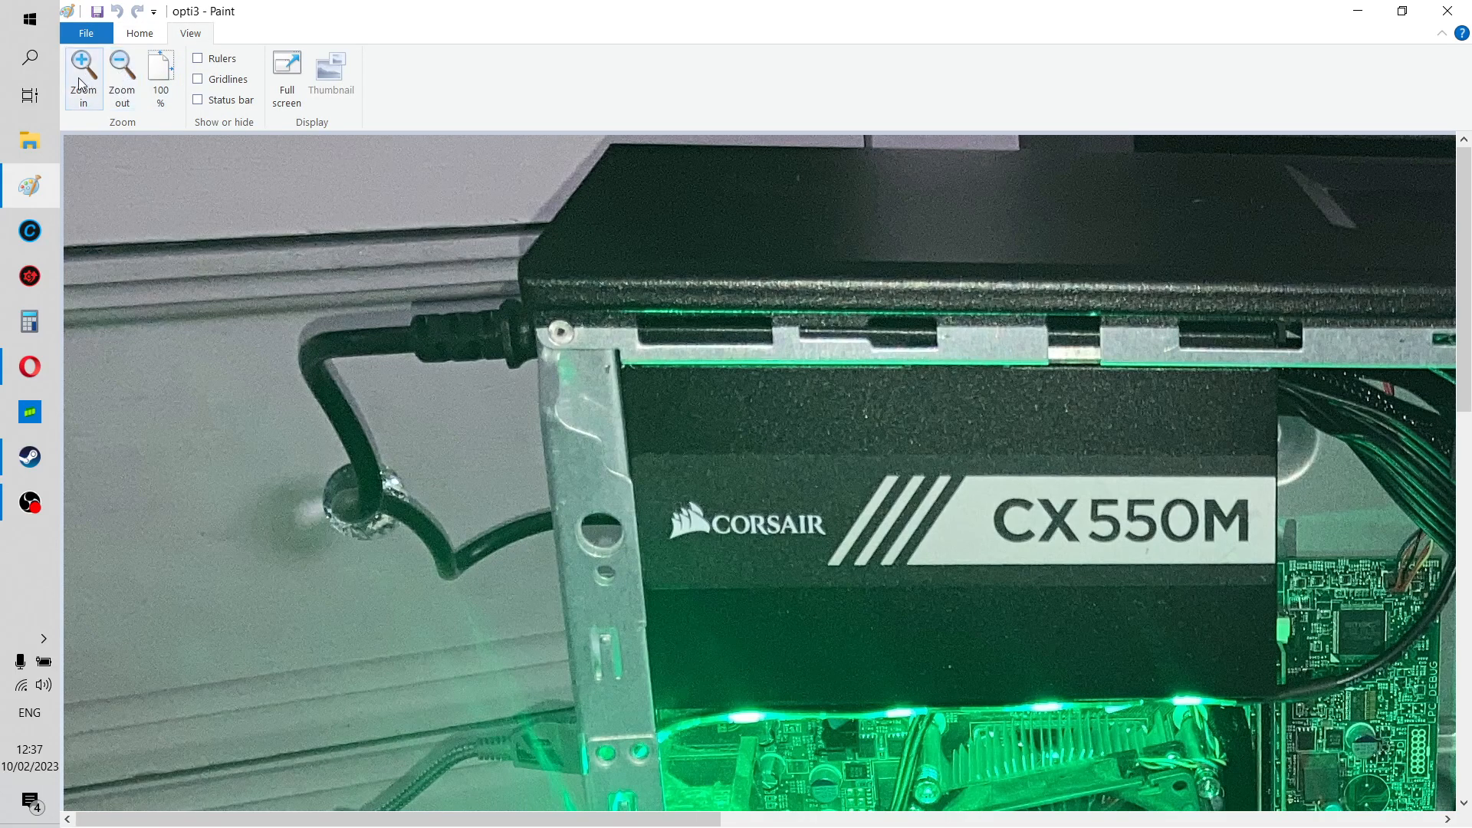
left_click(119, 81)
left_click(119, 82)
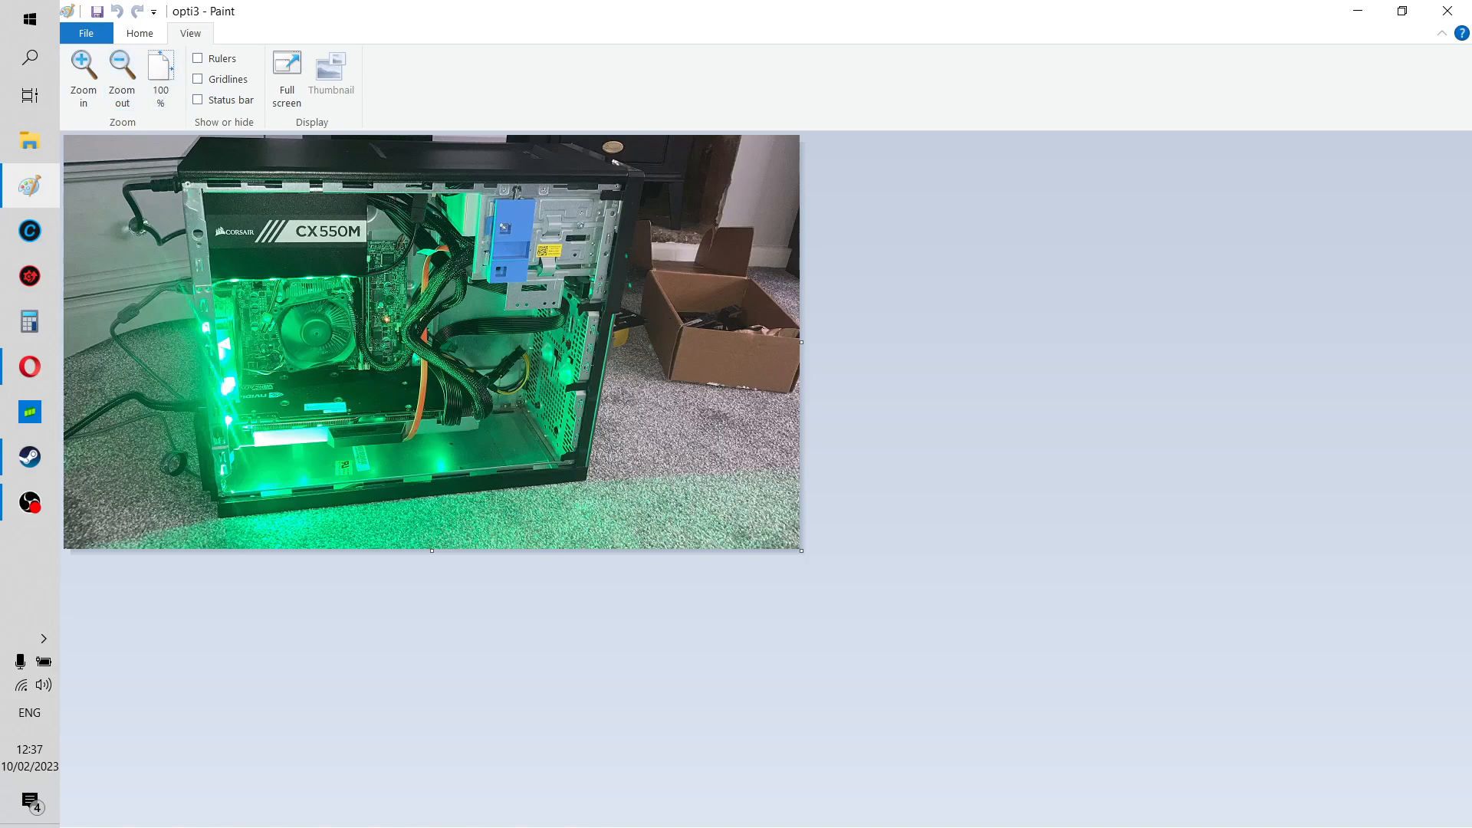
left_click(141, 35)
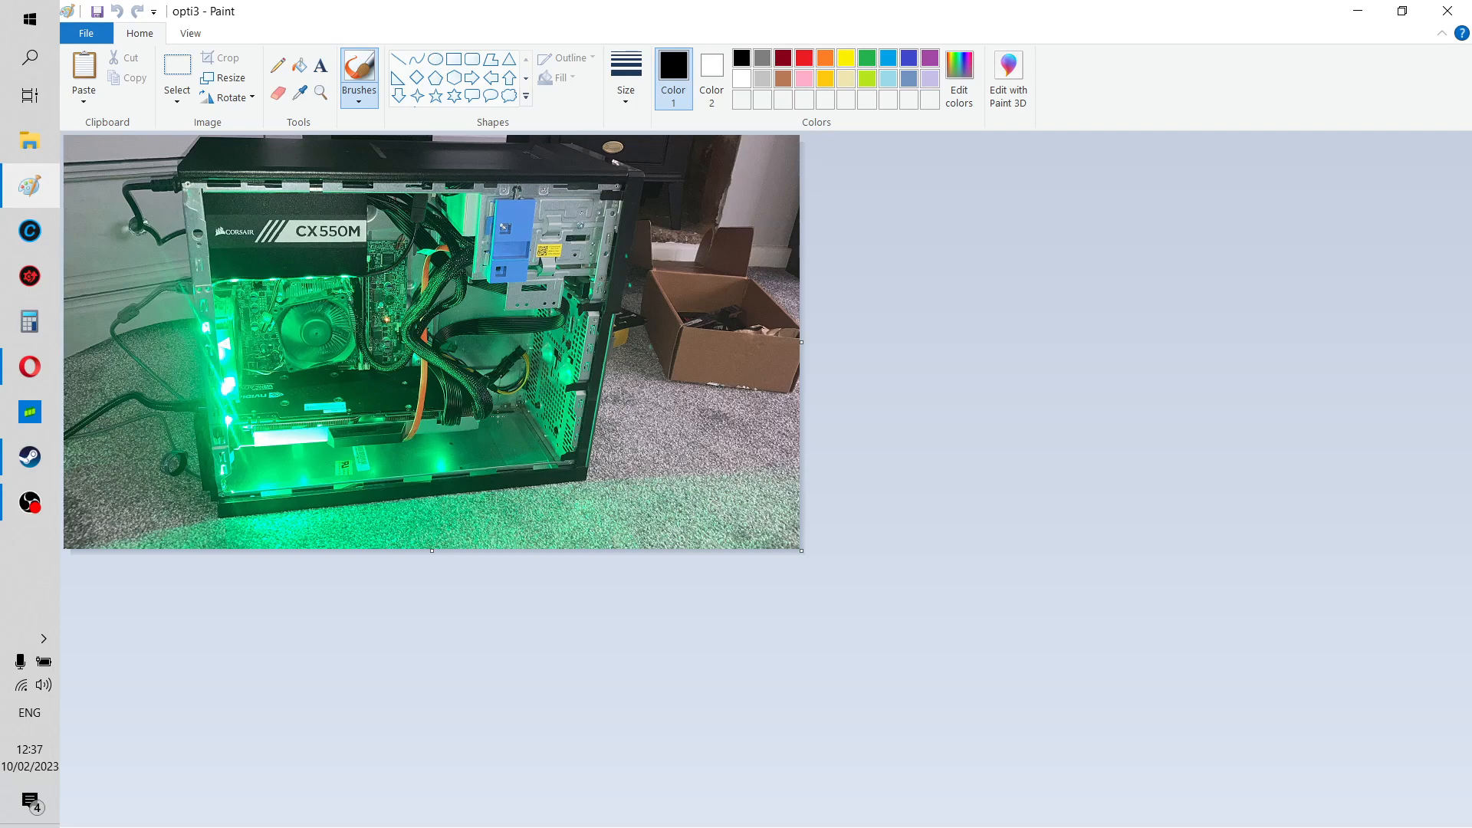
left_click_drag(800, 551, 1465, 824)
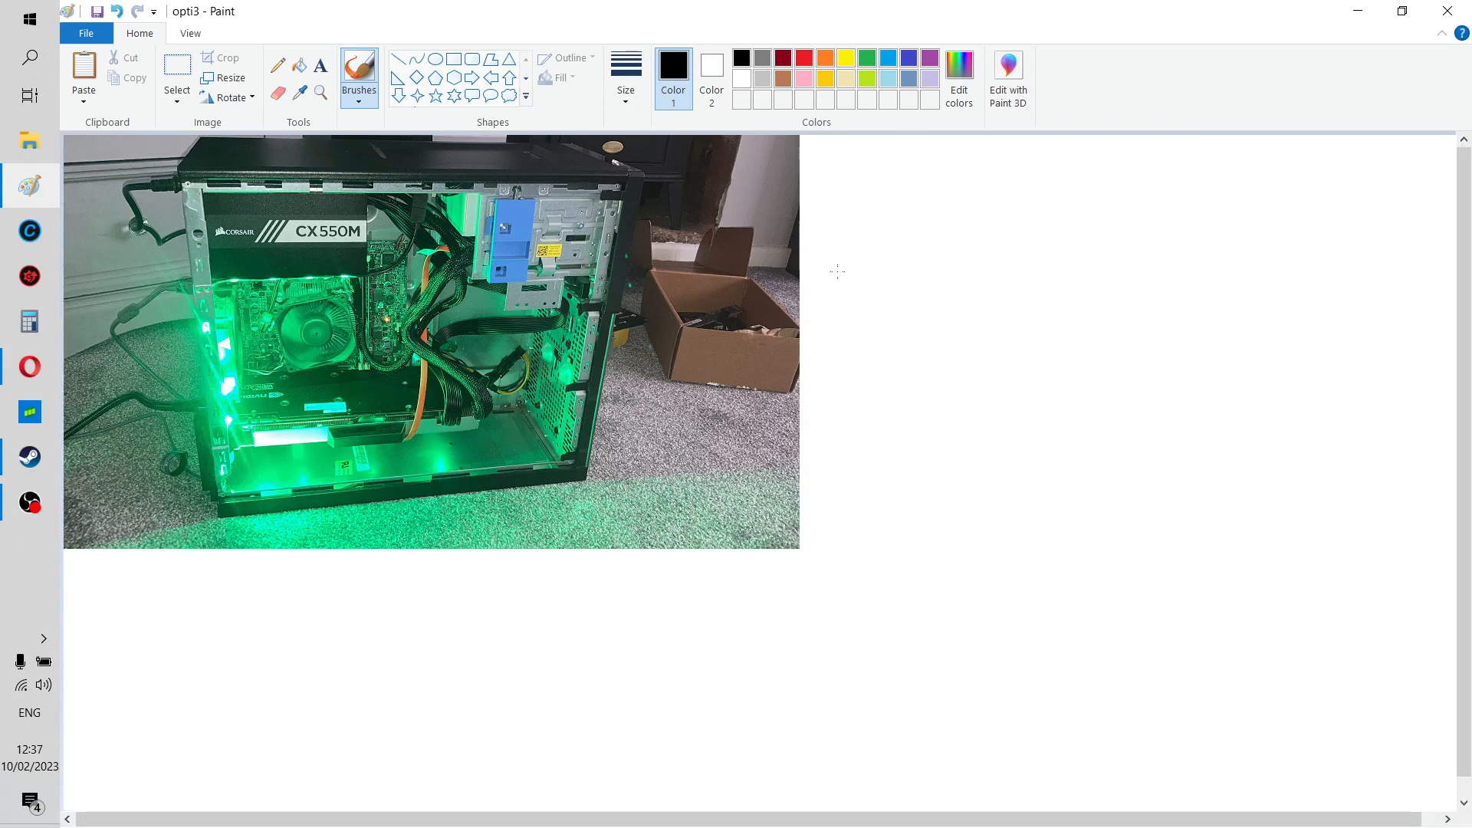
left_click(190, 34)
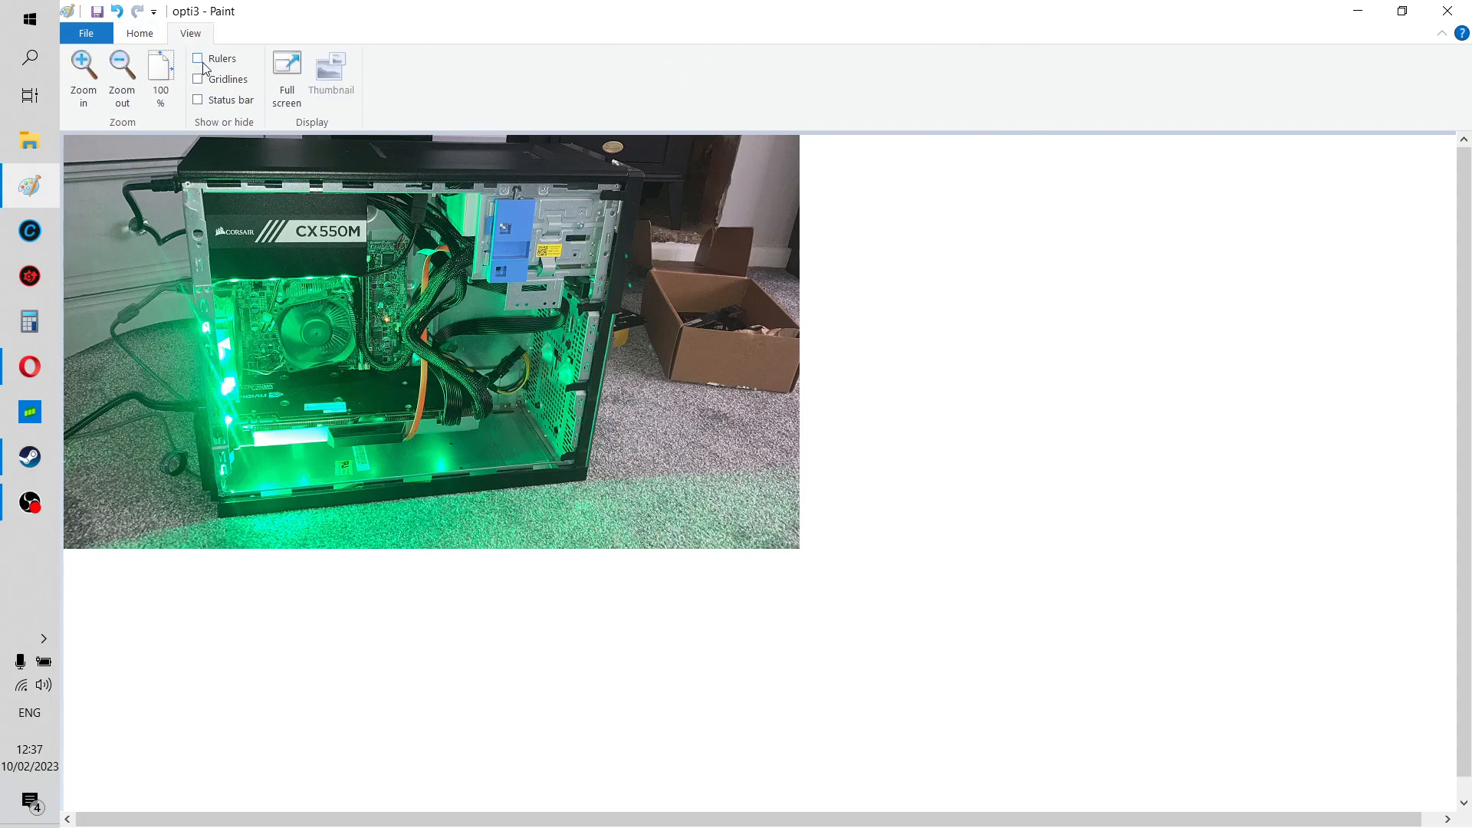
left_click(123, 75)
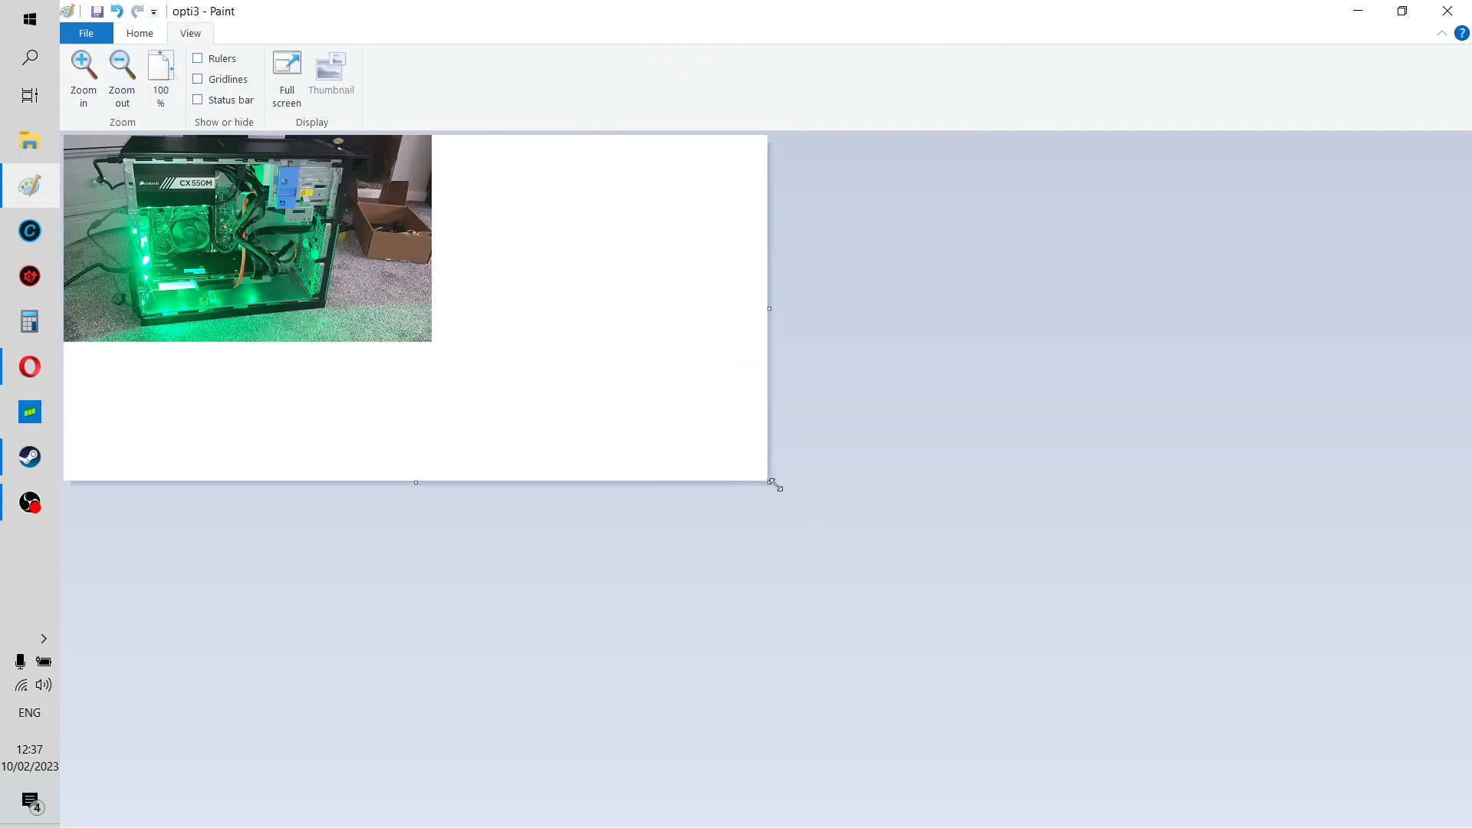
left_click_drag(765, 482, 993, 811)
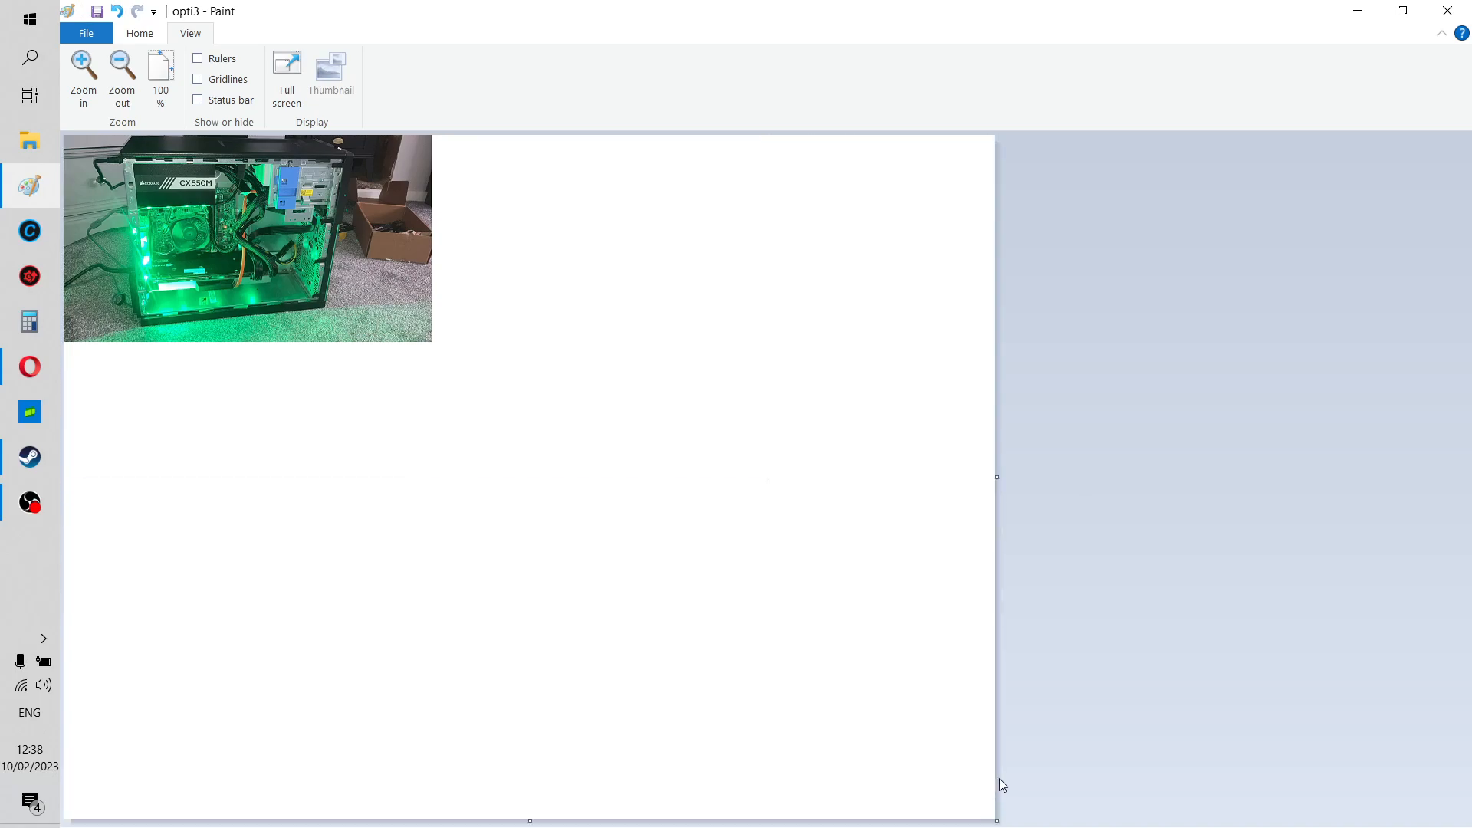
Paste the optiplex picture from the Pictures folder into the blank area beside the opti3 photo.
left_click(140, 33)
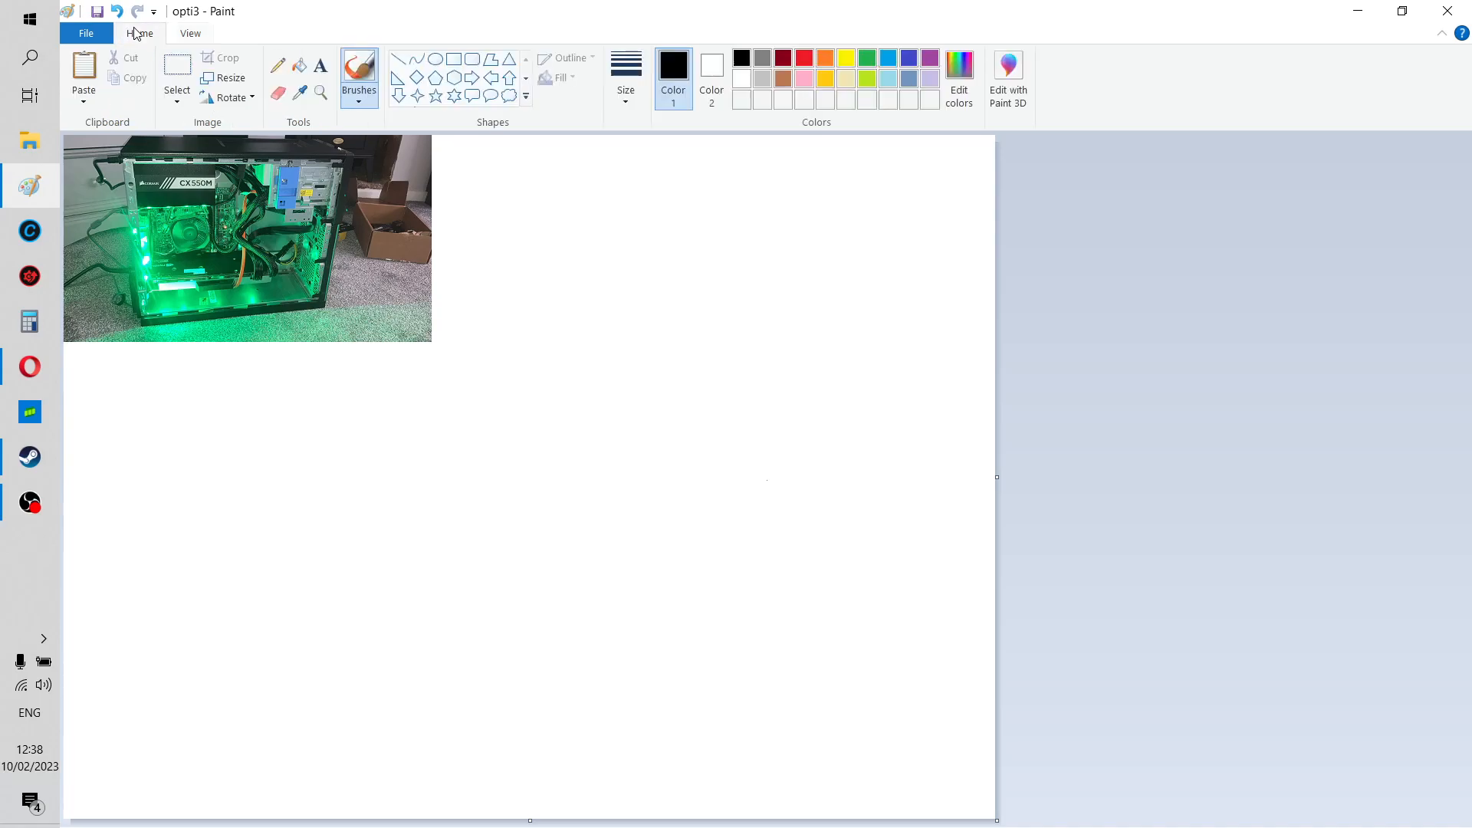
left_click(178, 83)
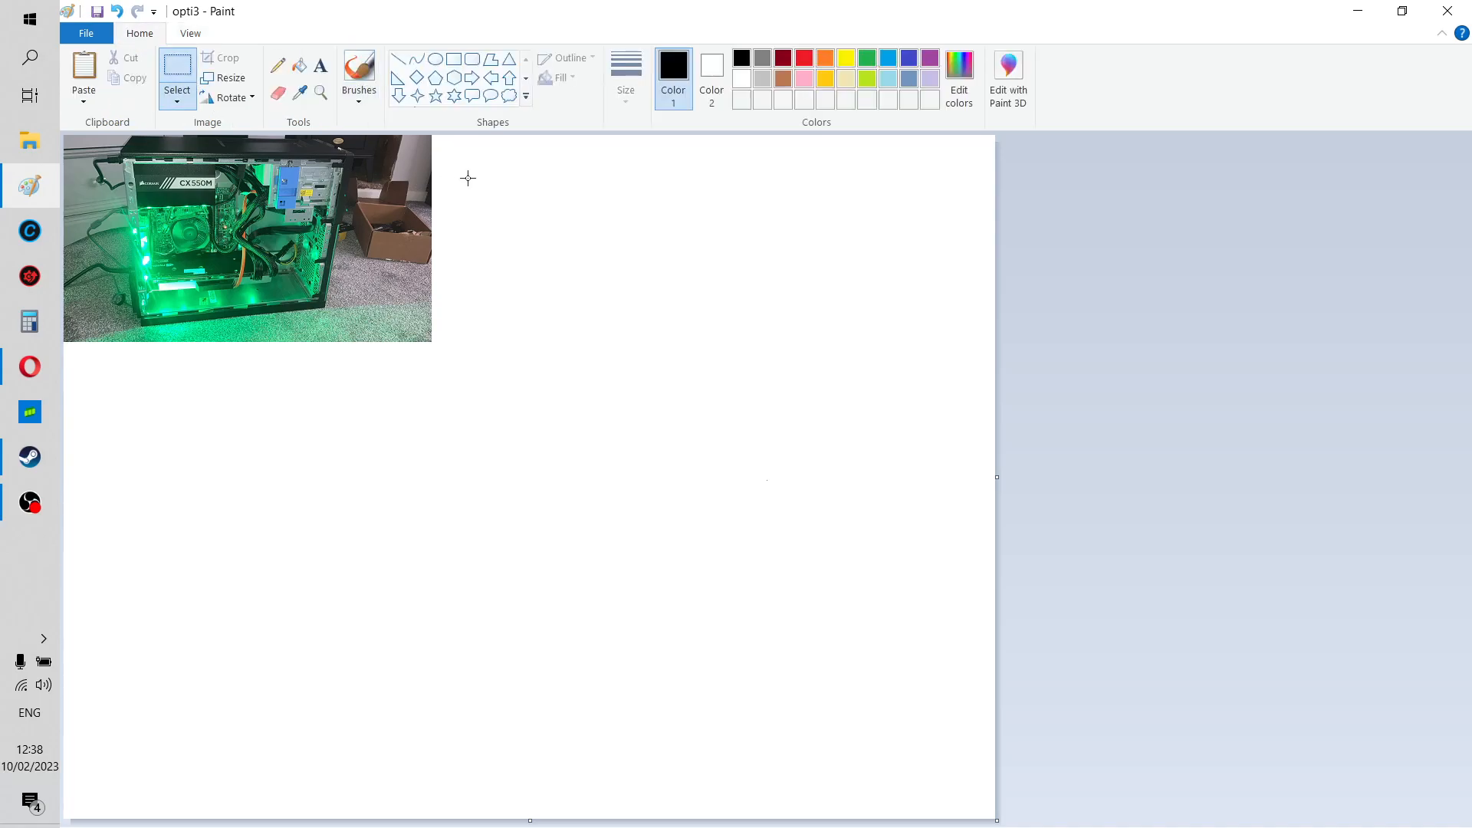
left_click_drag(446, 156, 986, 803)
left_click(84, 111)
left_click(115, 140)
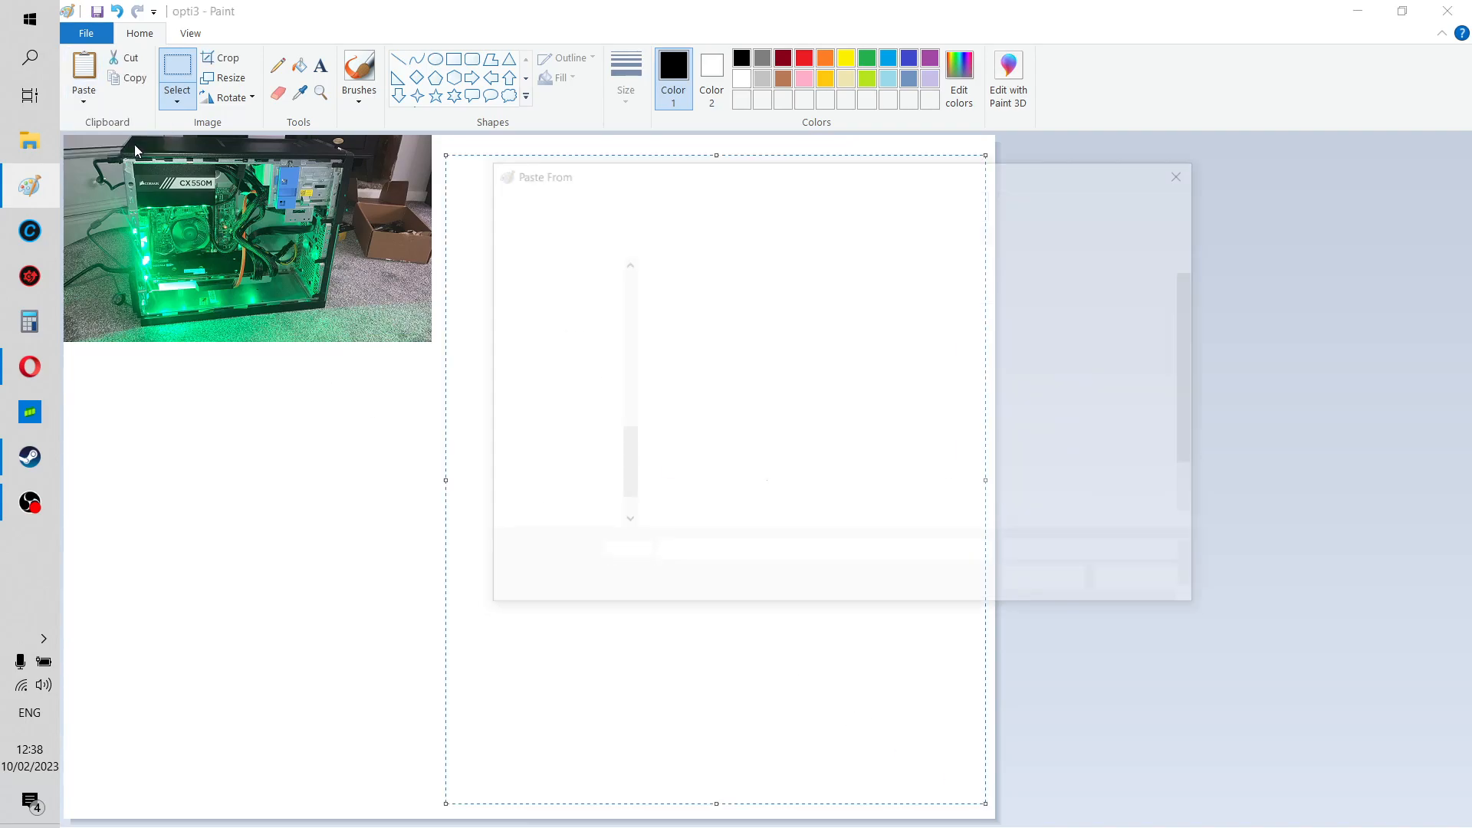
left_click(1023, 431)
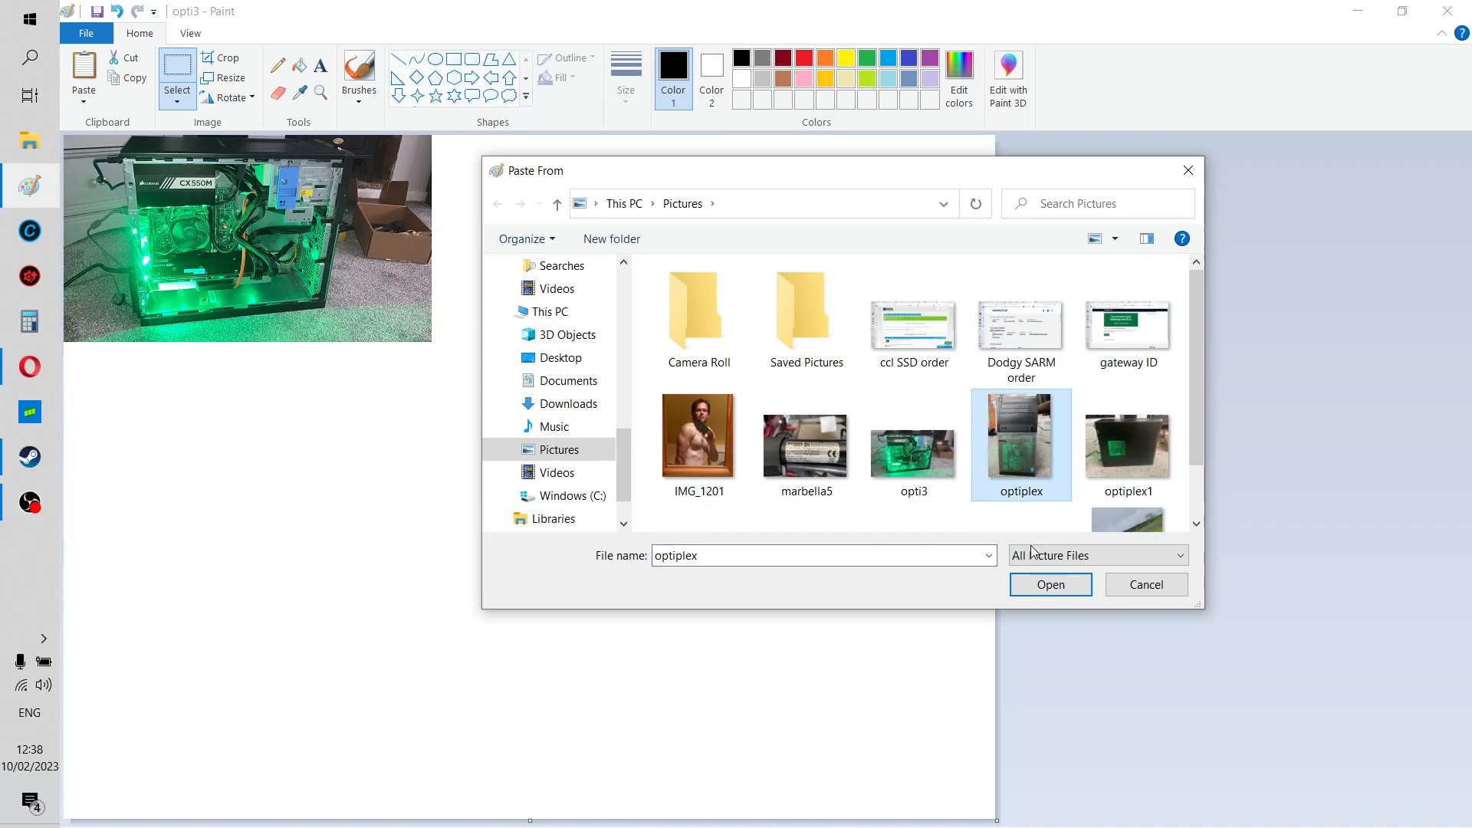
left_click(1061, 591)
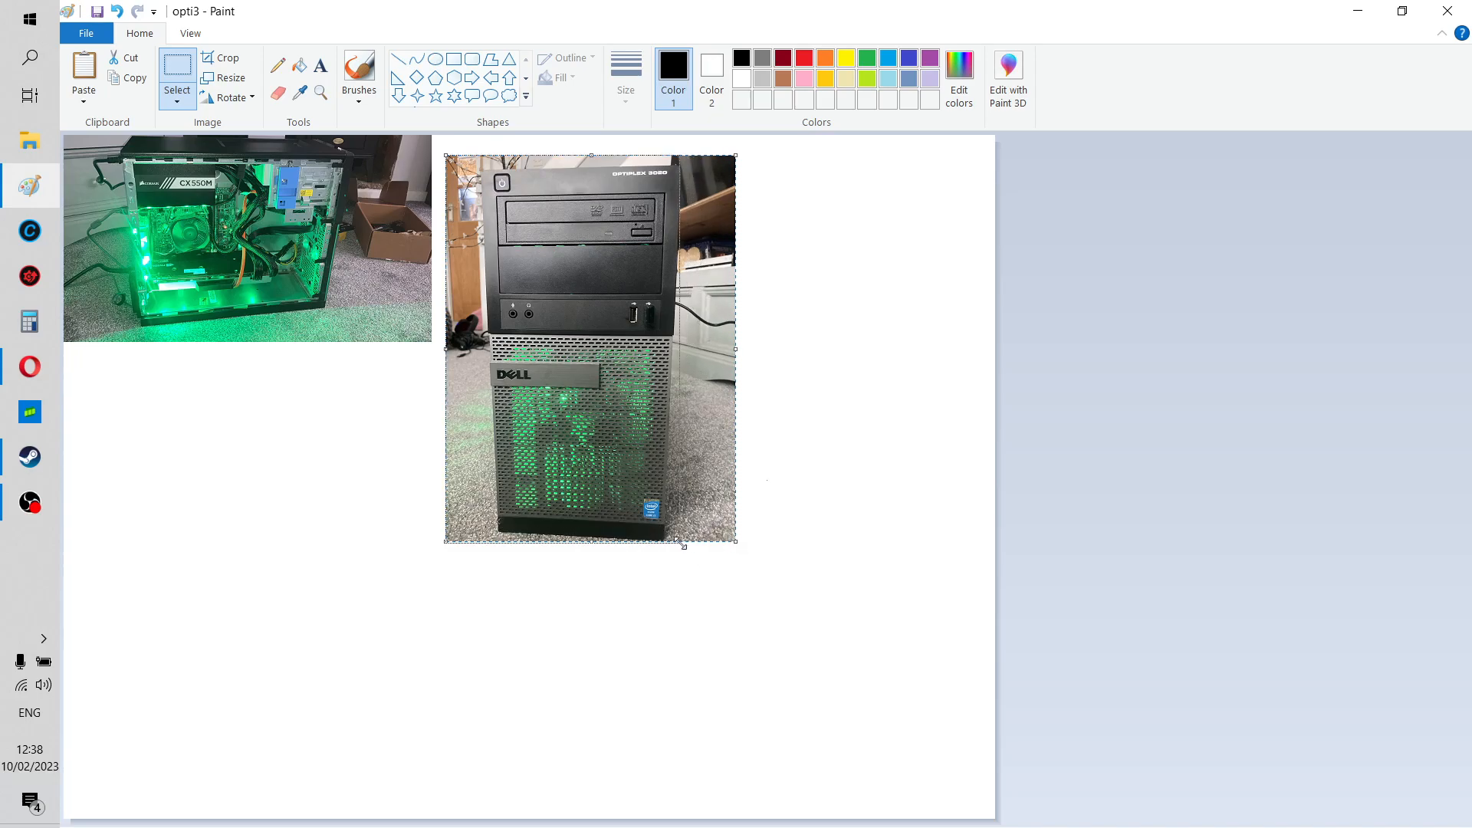
Shrink the pasted tower photo to about the height of the opti3 photo and position it just beside it.
left_click_drag(691, 541, 690, 541)
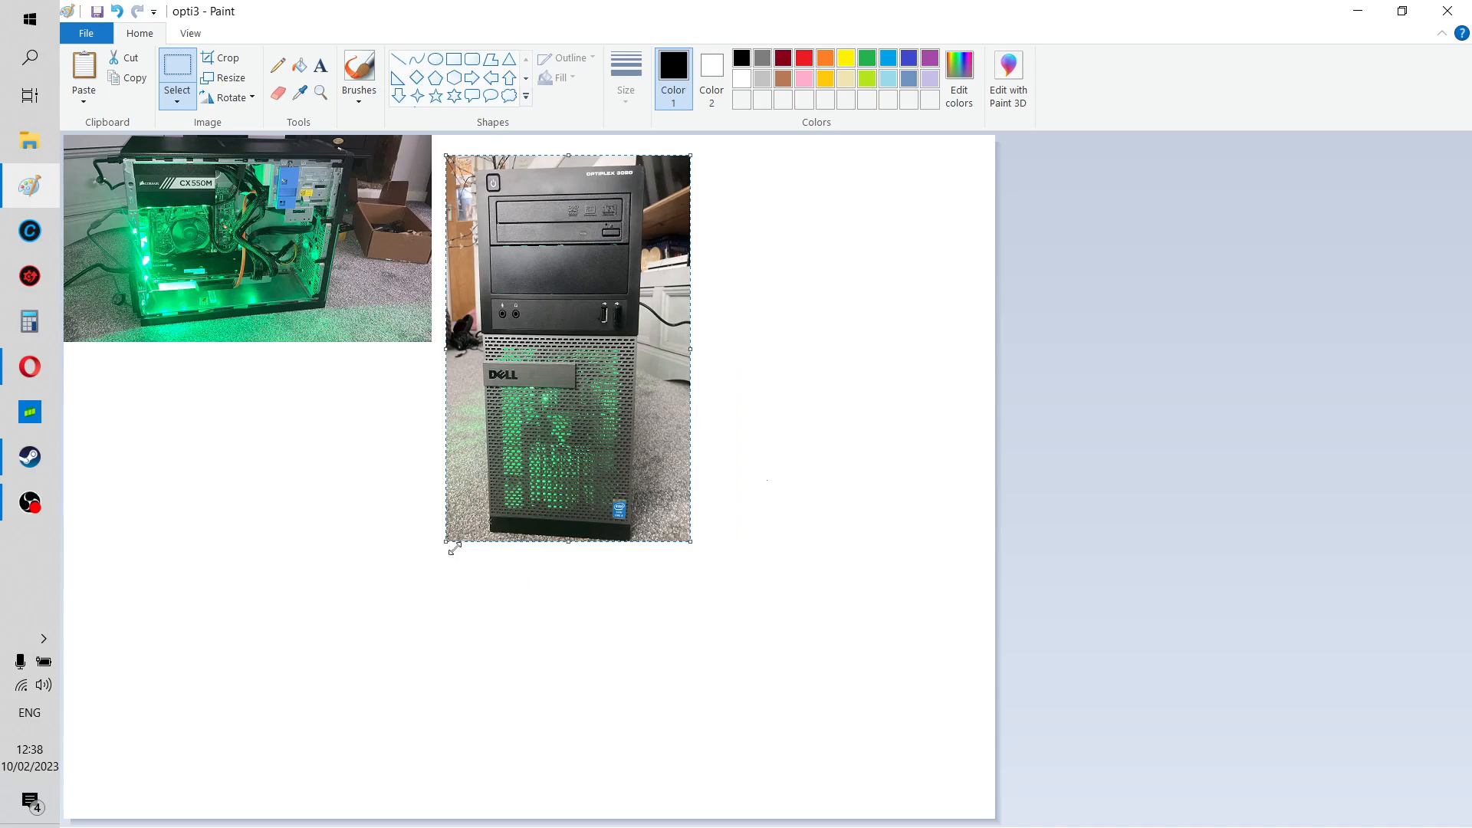
left_click_drag(445, 541, 471, 542)
left_click_drag(688, 542, 661, 541)
left_click_drag(569, 544, 554, 364)
left_click_drag(569, 255, 517, 242)
left_click_drag(408, 246, 463, 246)
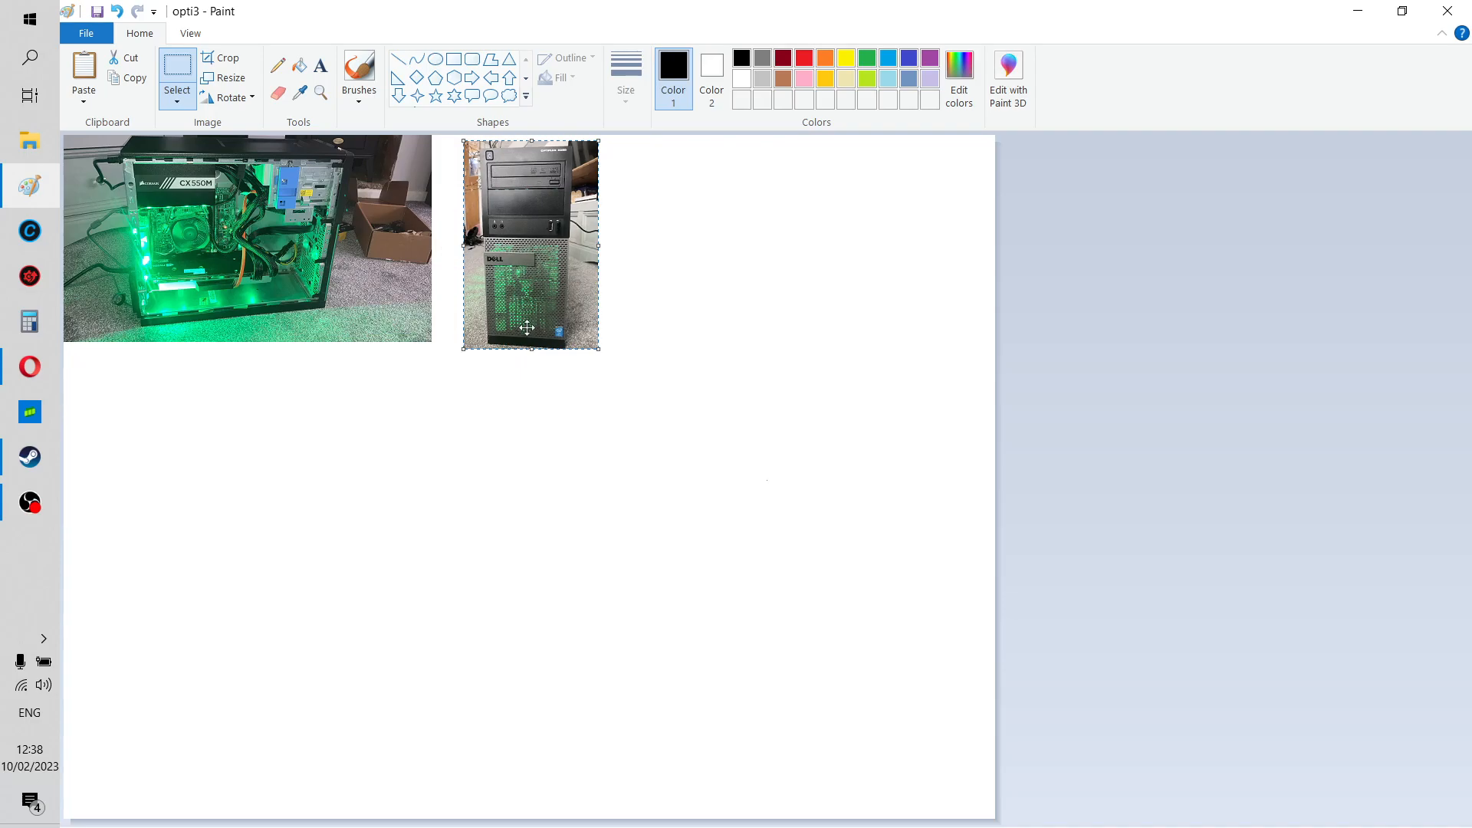
left_click_drag(534, 351, 535, 332)
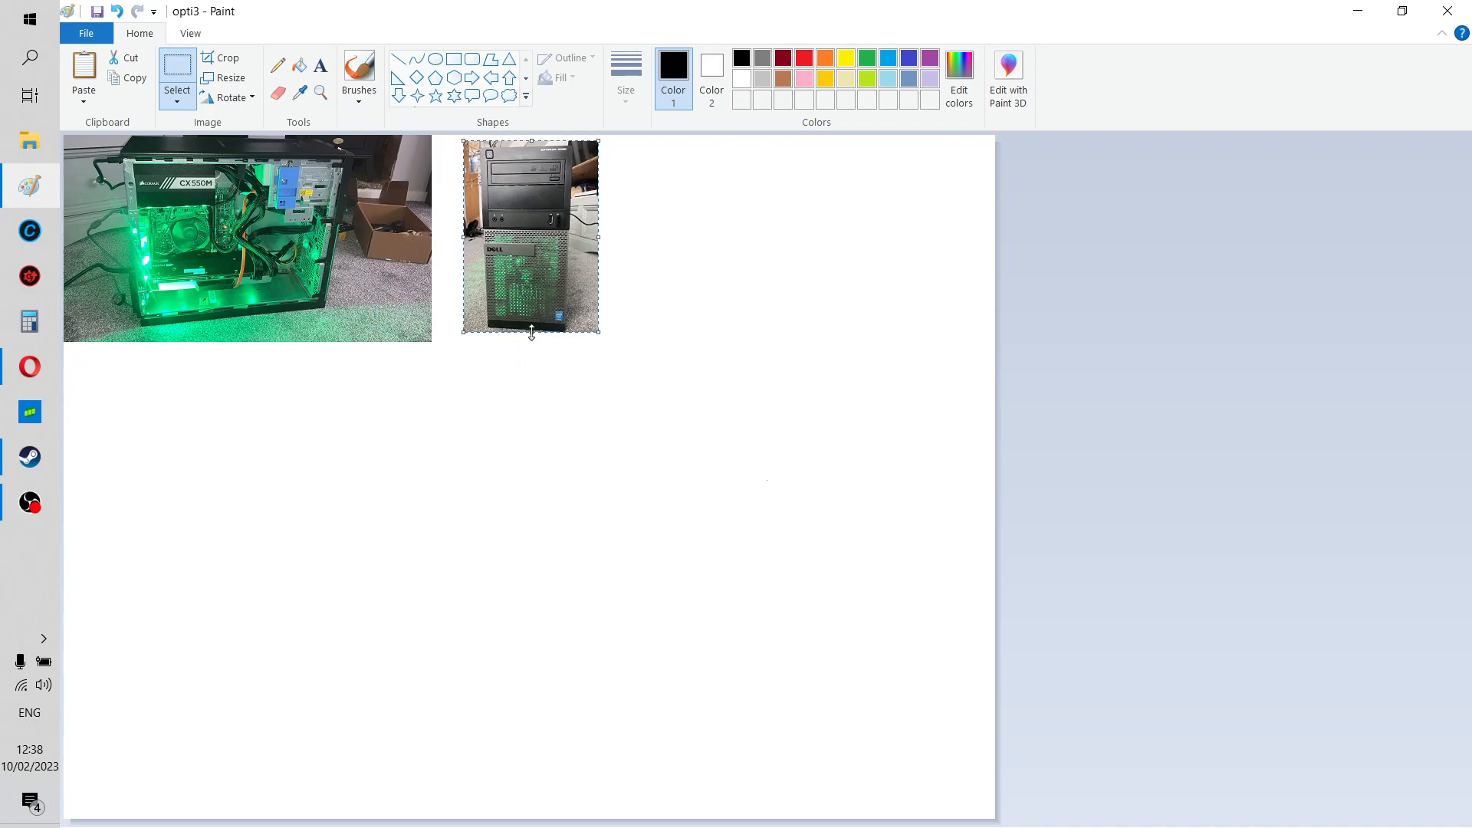
Fit the further reduced tower photo over the opti3 photo's lower-right corner and trim the canvas to the combined picture.
left_click_drag(536, 243, 495, 273)
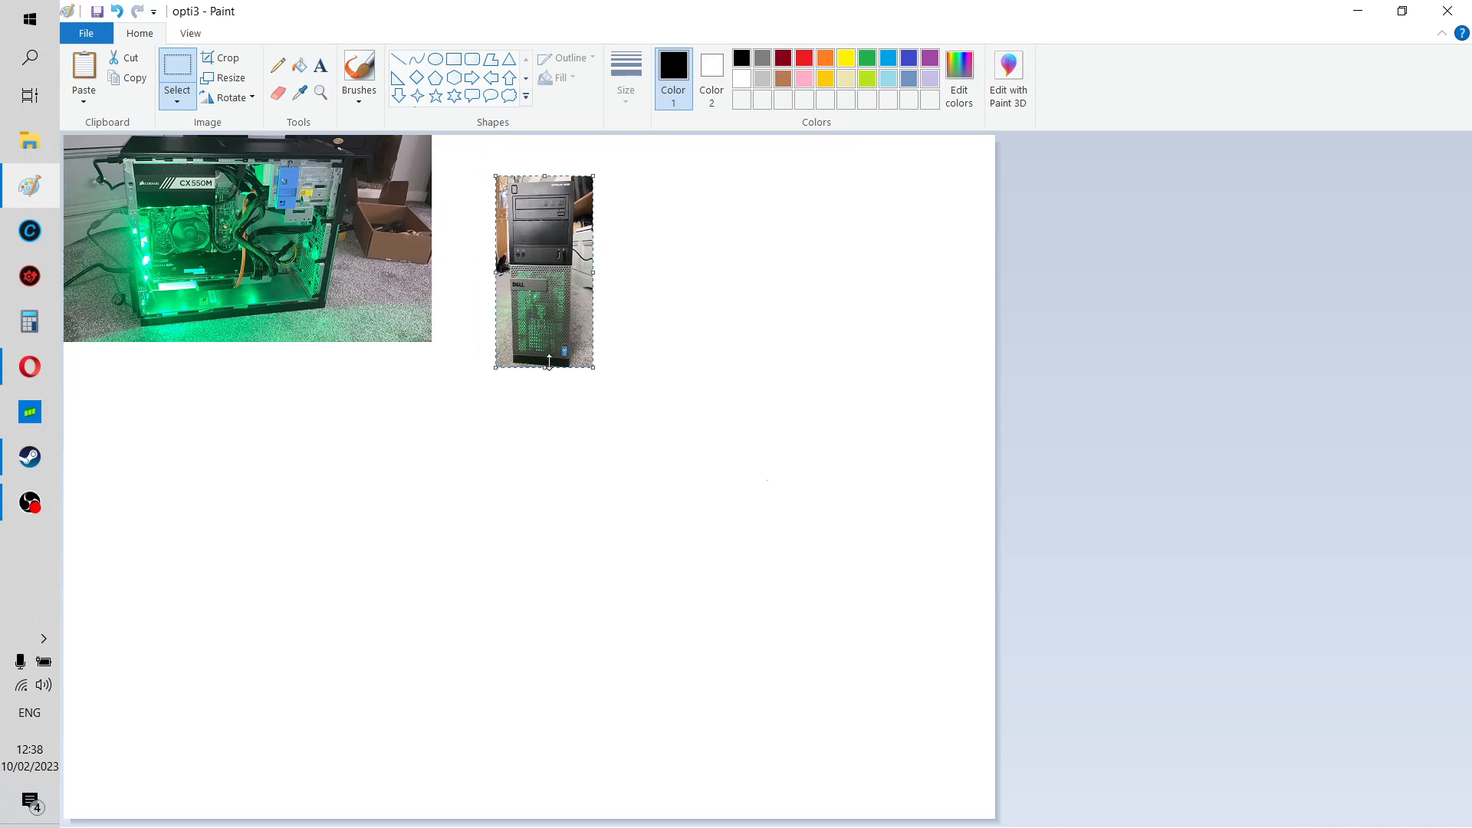
left_click_drag(545, 366, 541, 352)
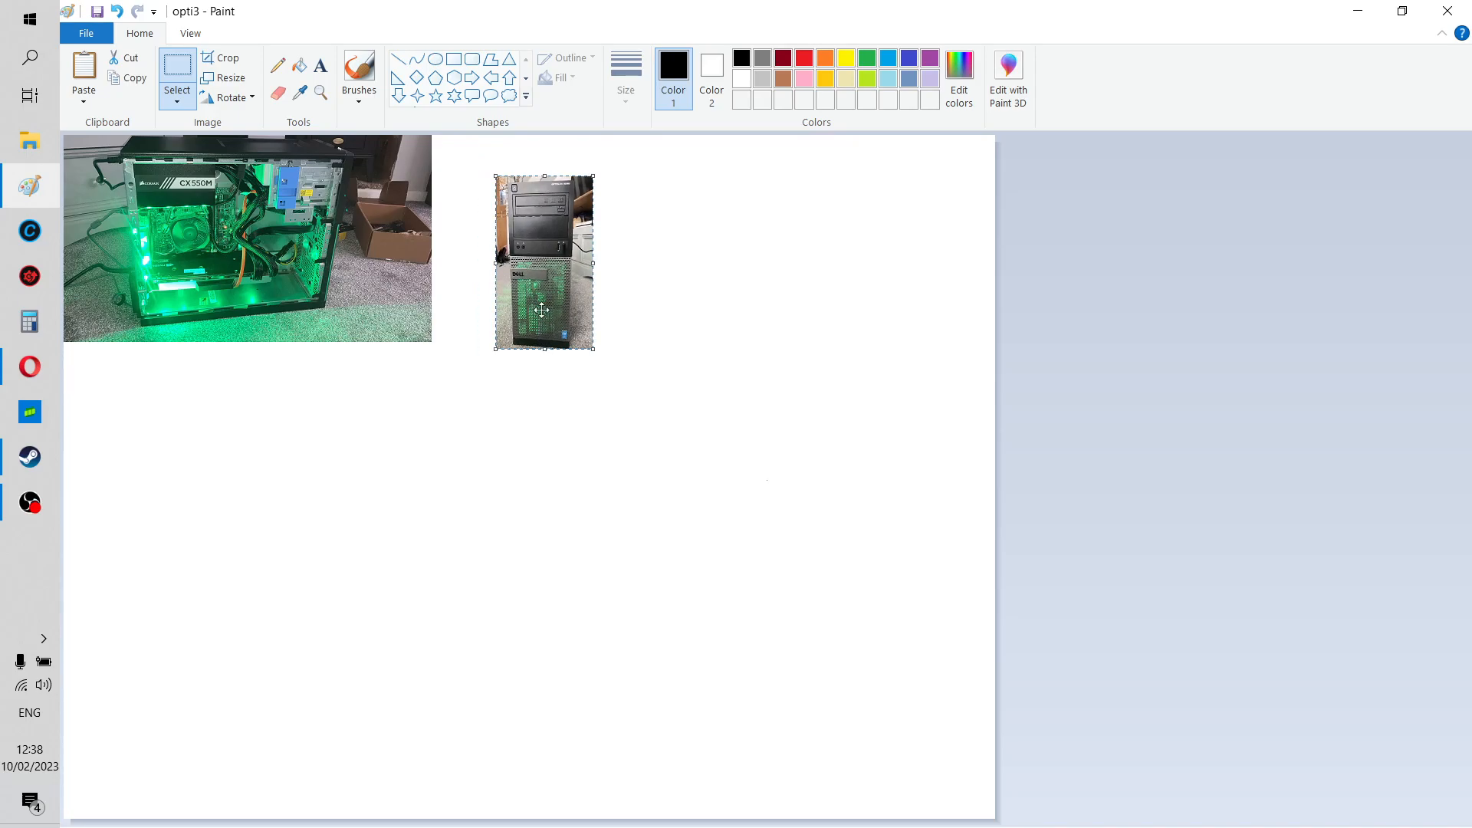
left_click_drag(546, 289, 486, 273)
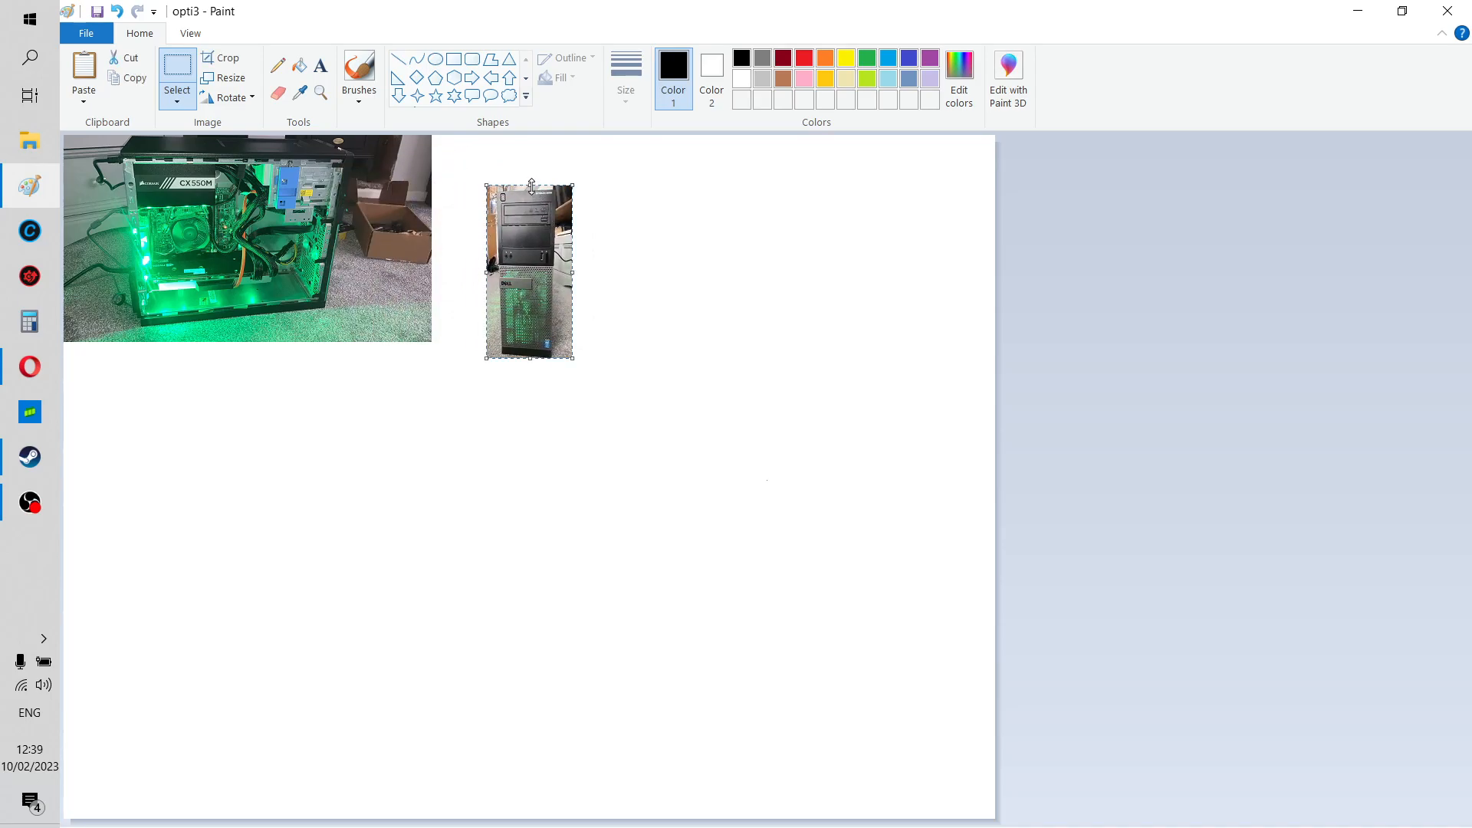
left_click_drag(532, 187, 532, 194)
left_click_drag(539, 265, 398, 247)
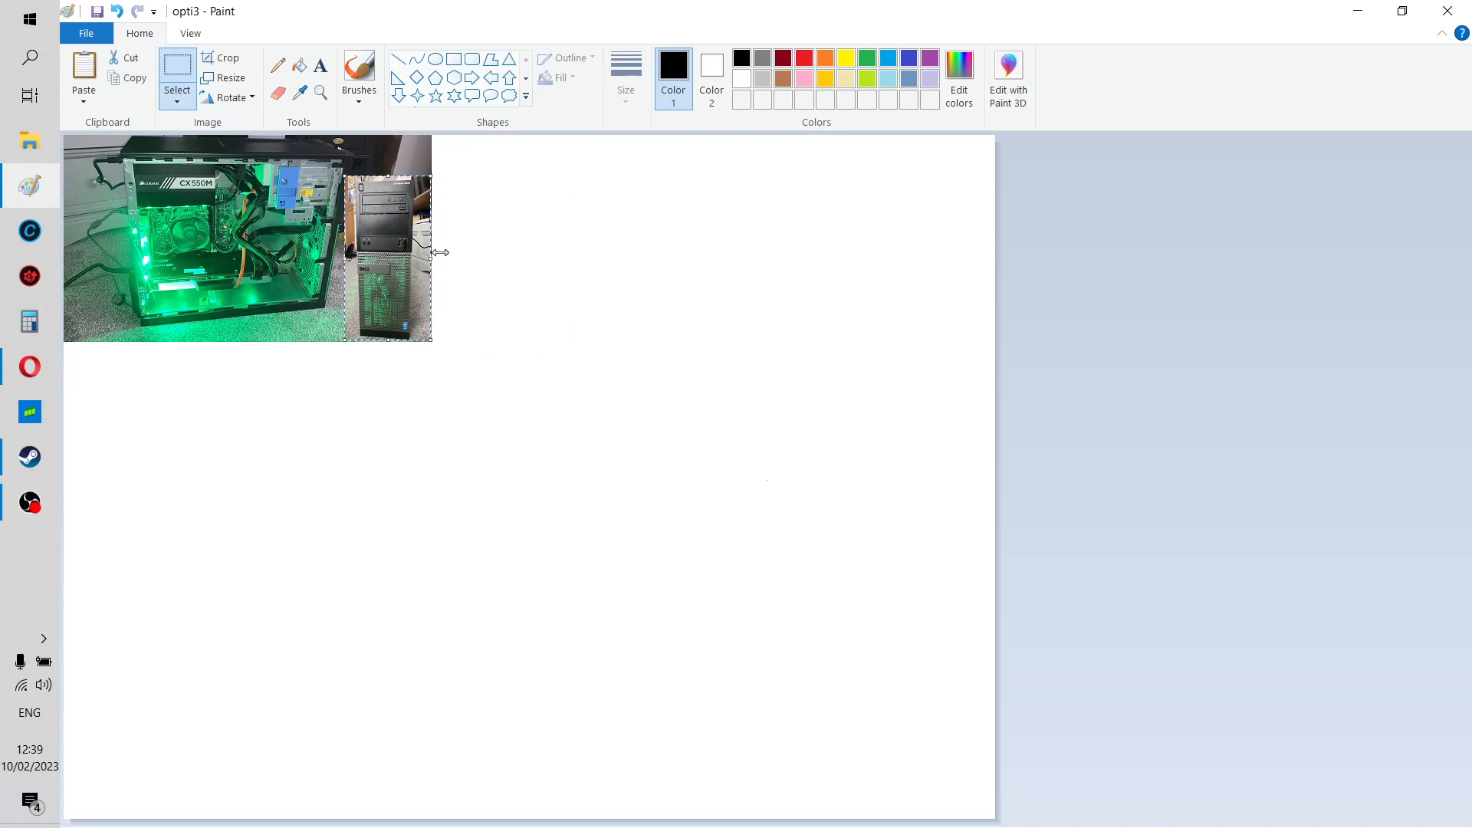
left_click(501, 265)
left_click_drag(993, 819, 433, 346)
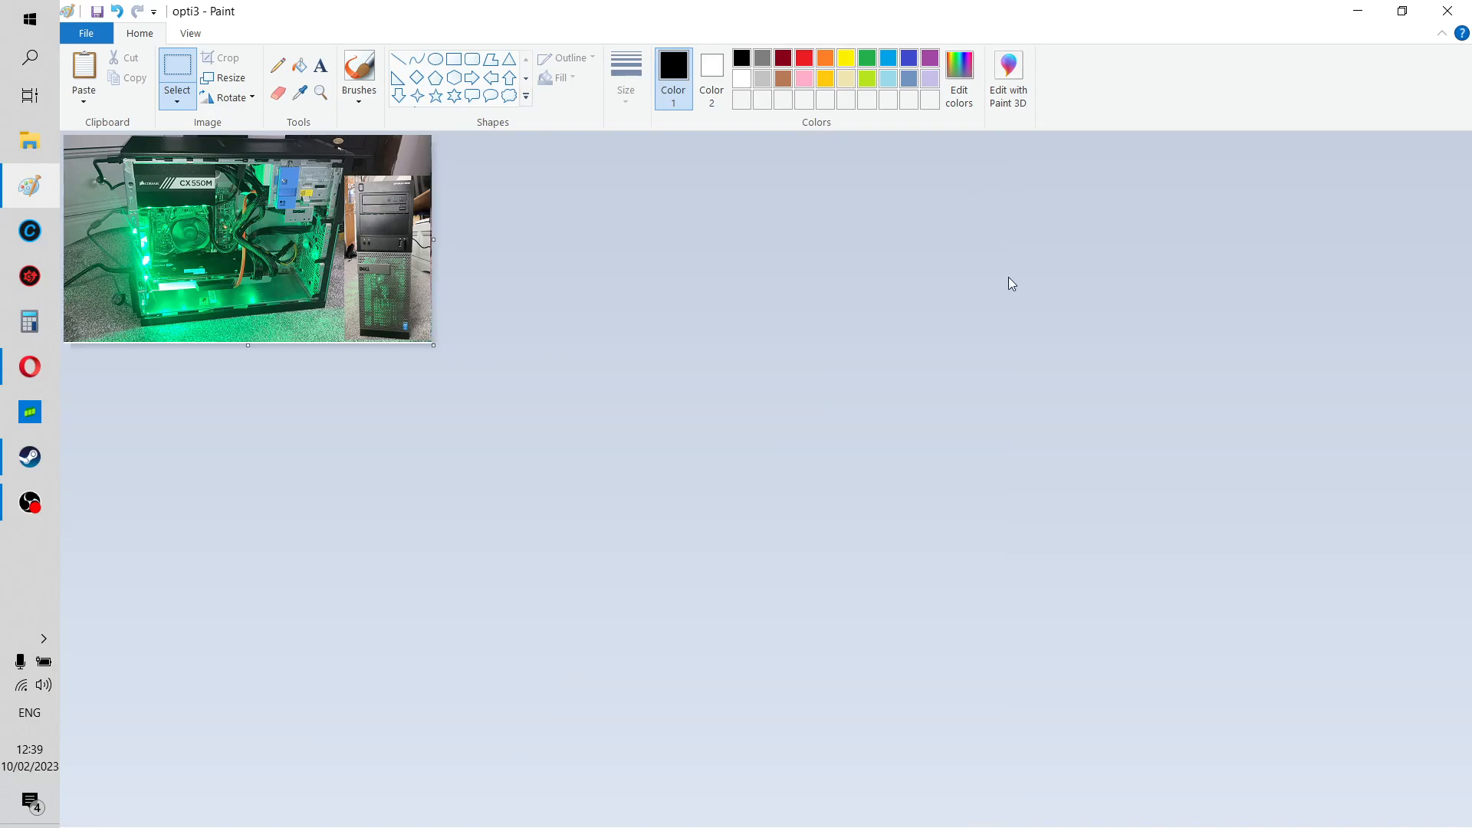
Save the combined picture as a JPEG named thumbnail in the Pictures folder, replacing the existing file.
left_click(89, 36)
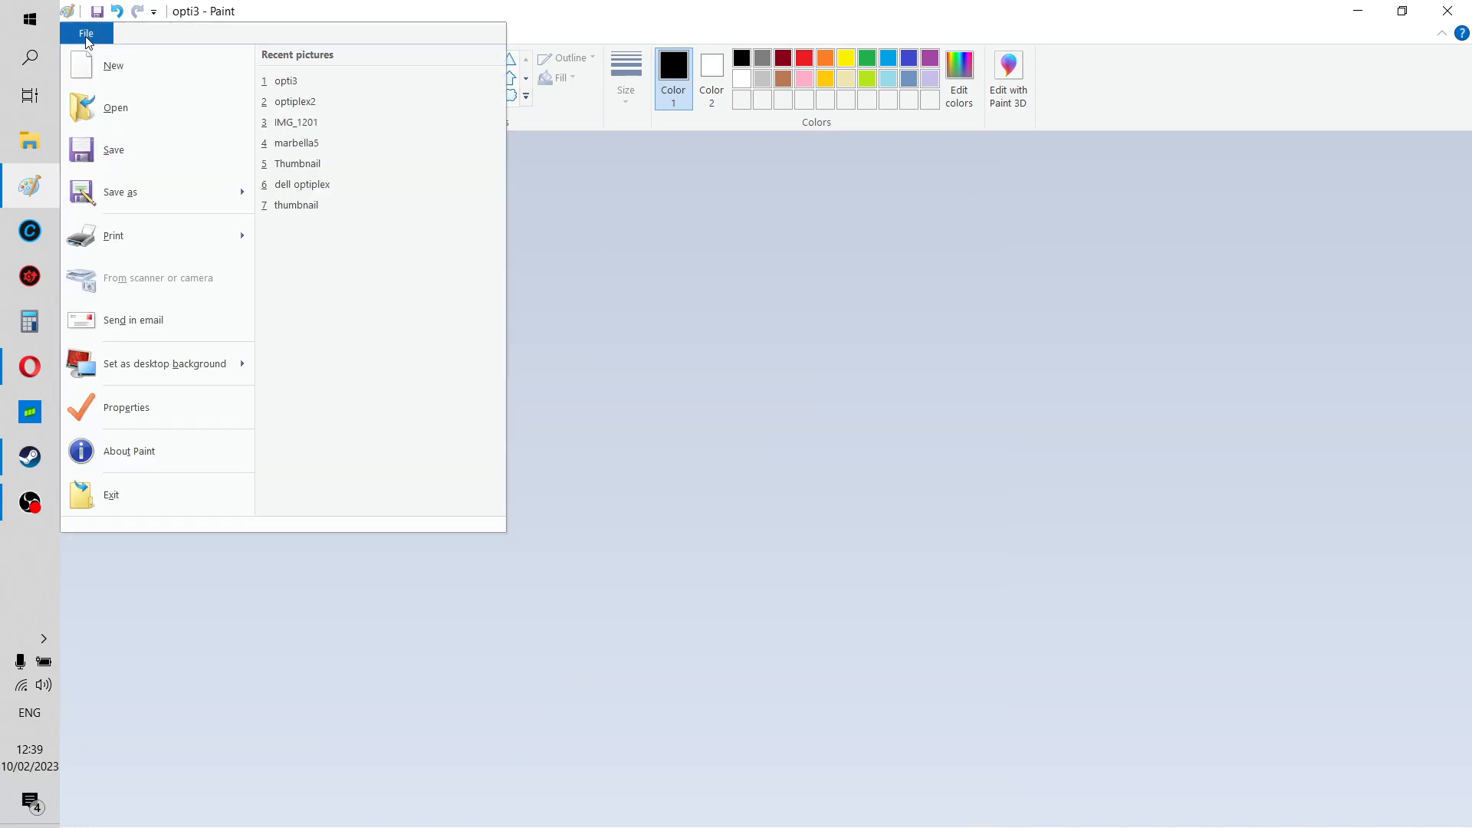
mouse_move(184, 201)
left_click(302, 165)
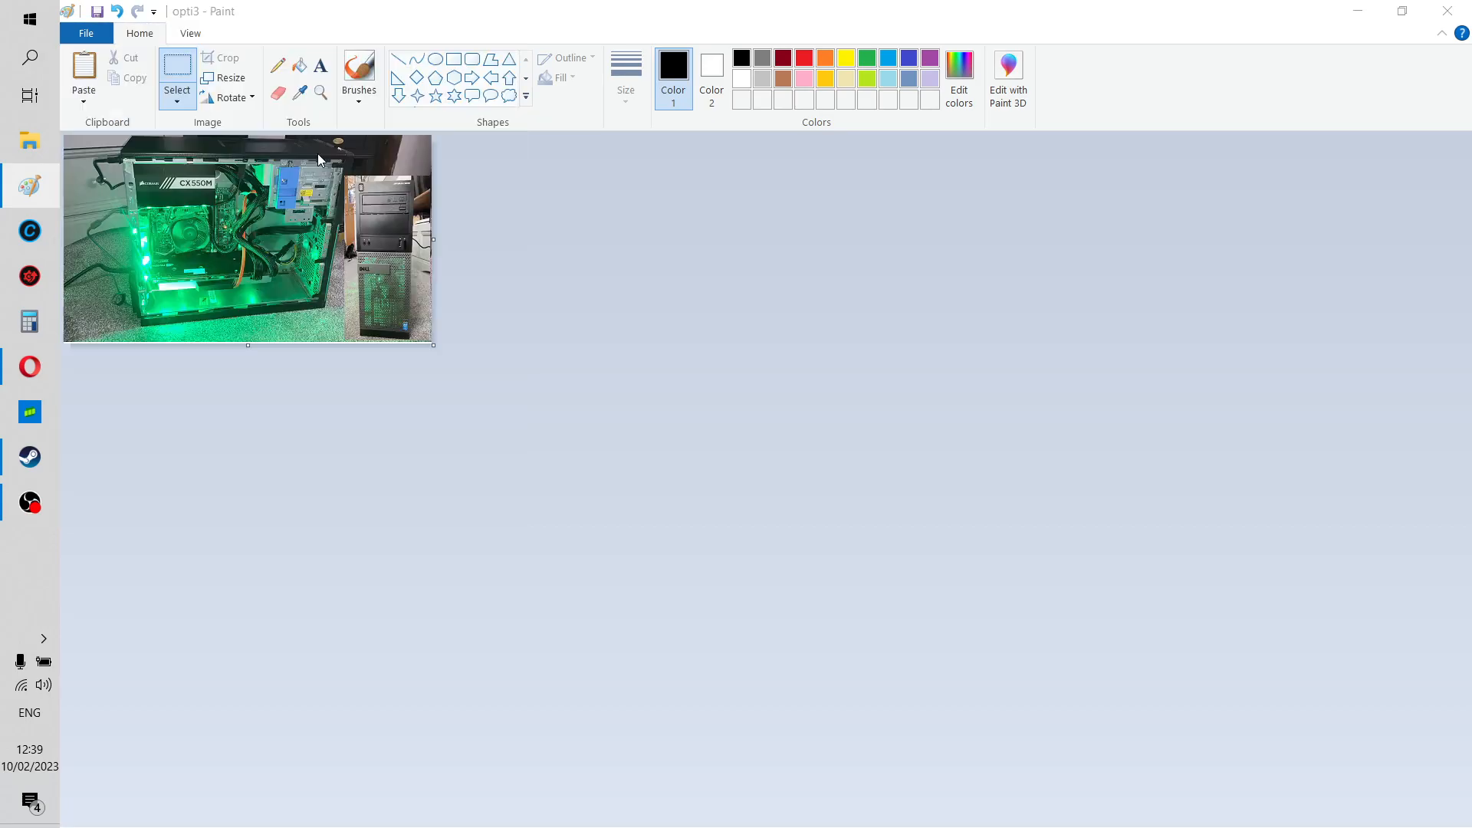
type("thumbnail")
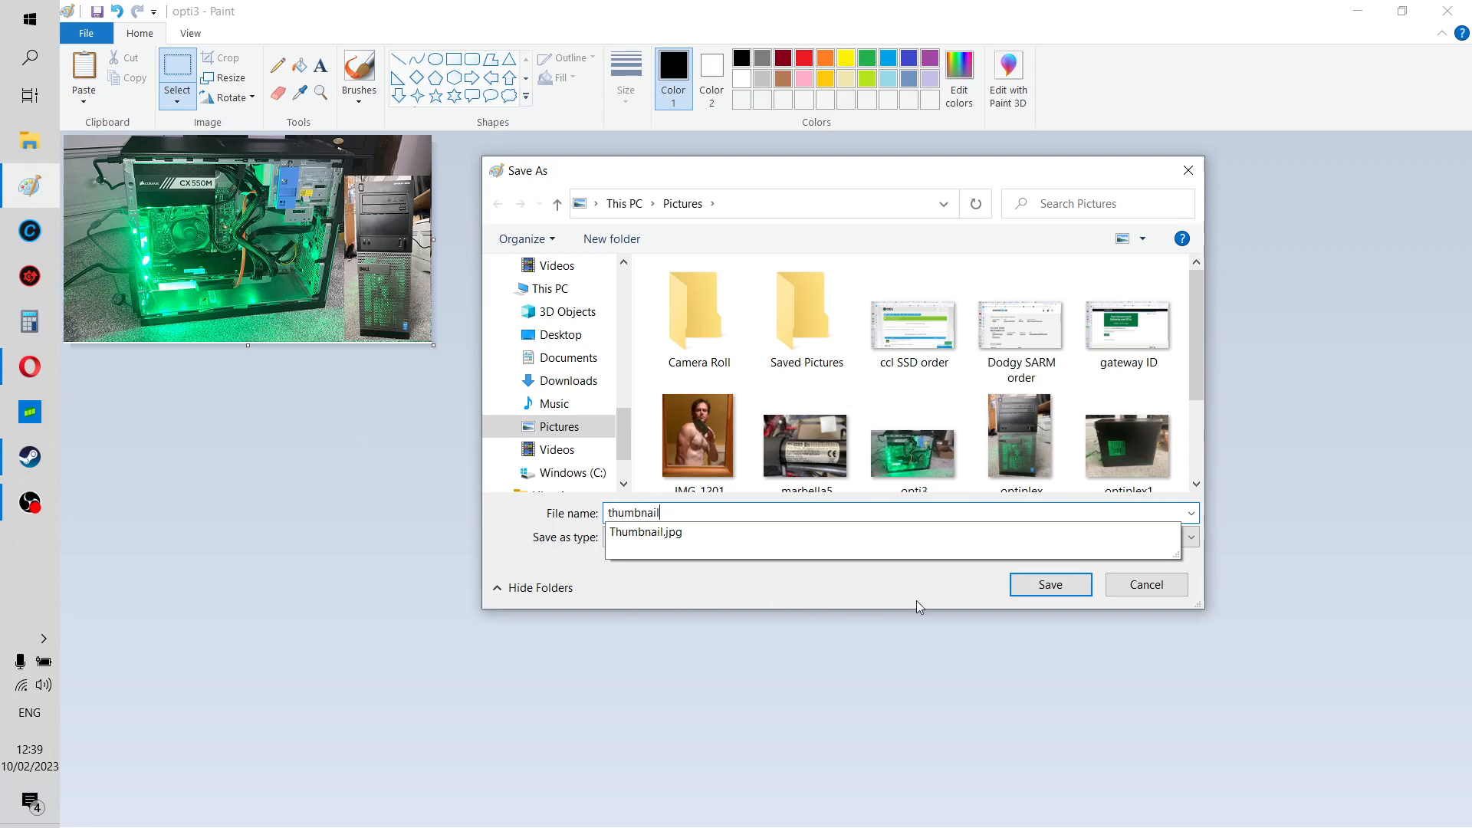
left_click(1039, 585)
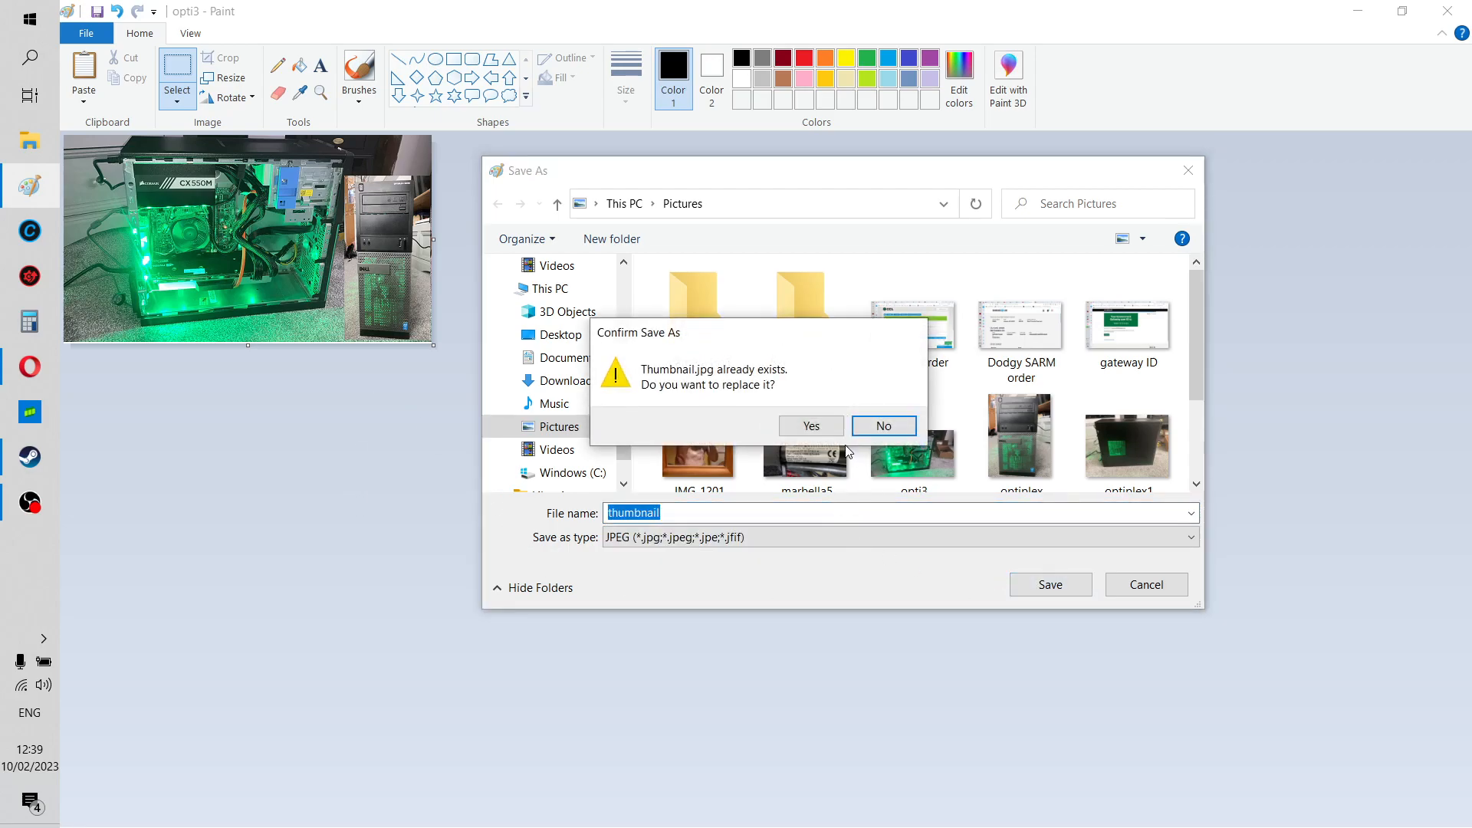
left_click(812, 426)
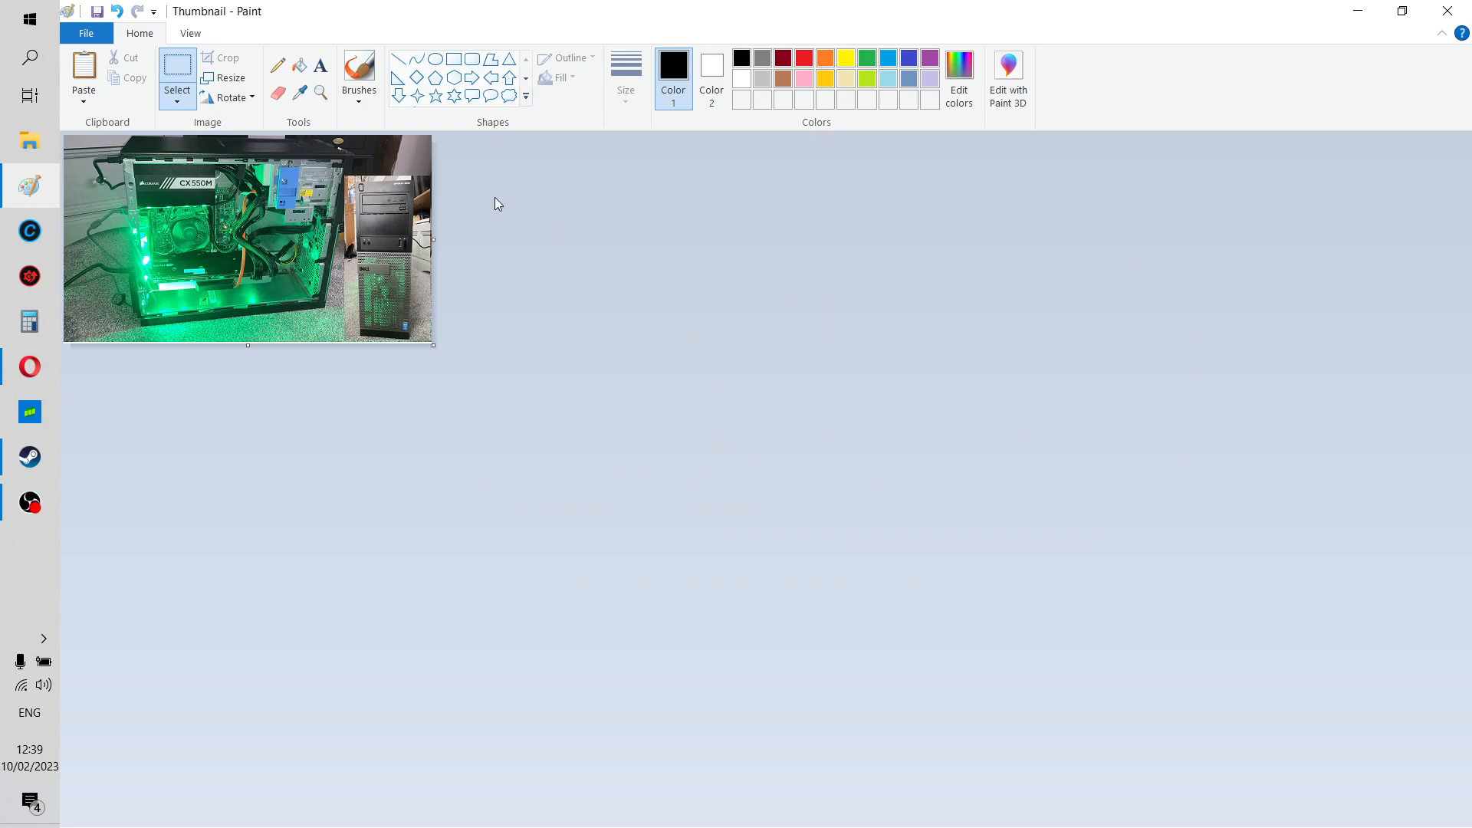
Open the saved thumbnail picture in Paint 3D with the whole image in view.
left_click(1018, 69)
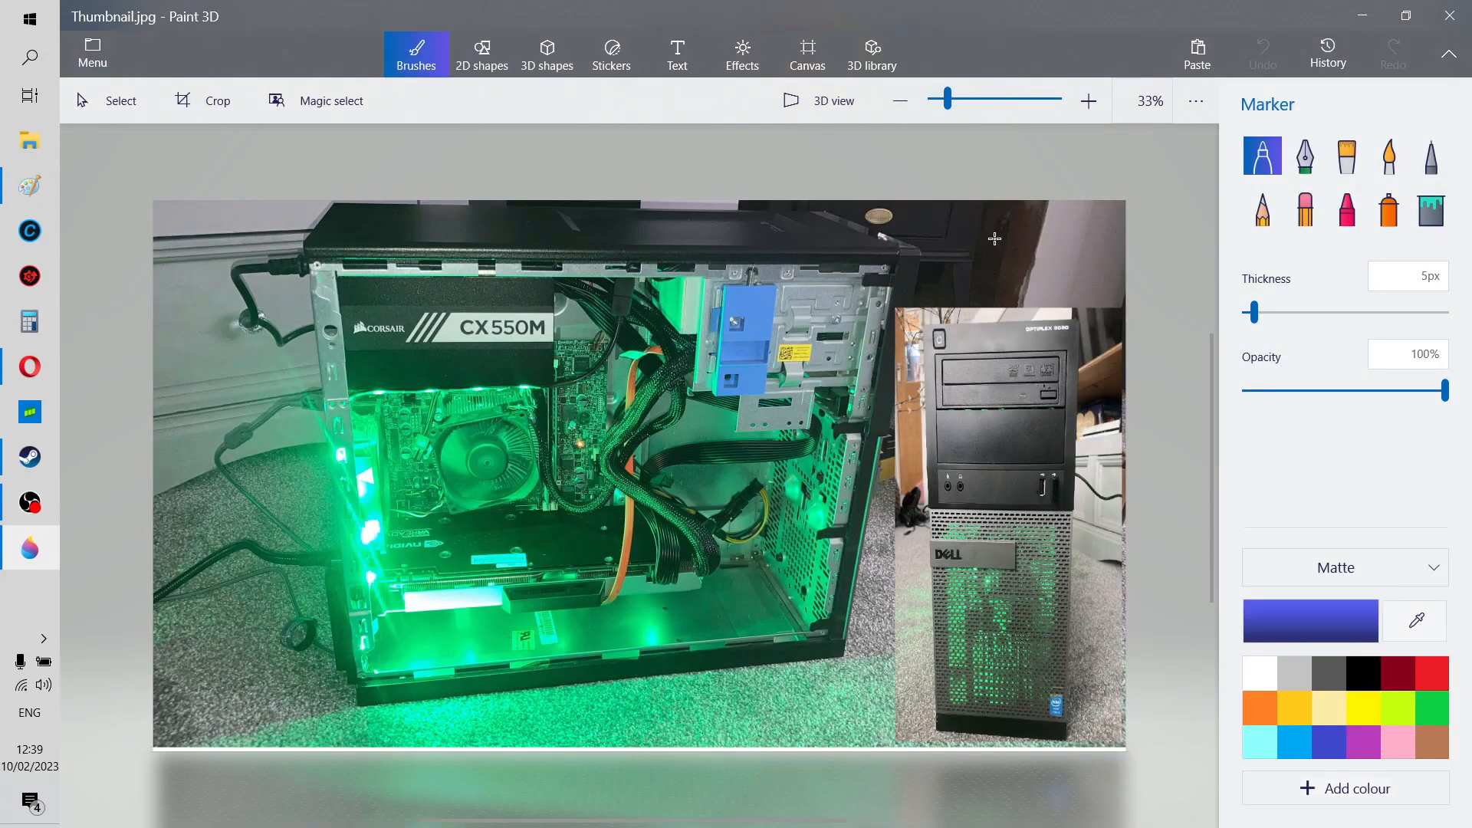
left_click_drag(949, 101, 938, 101)
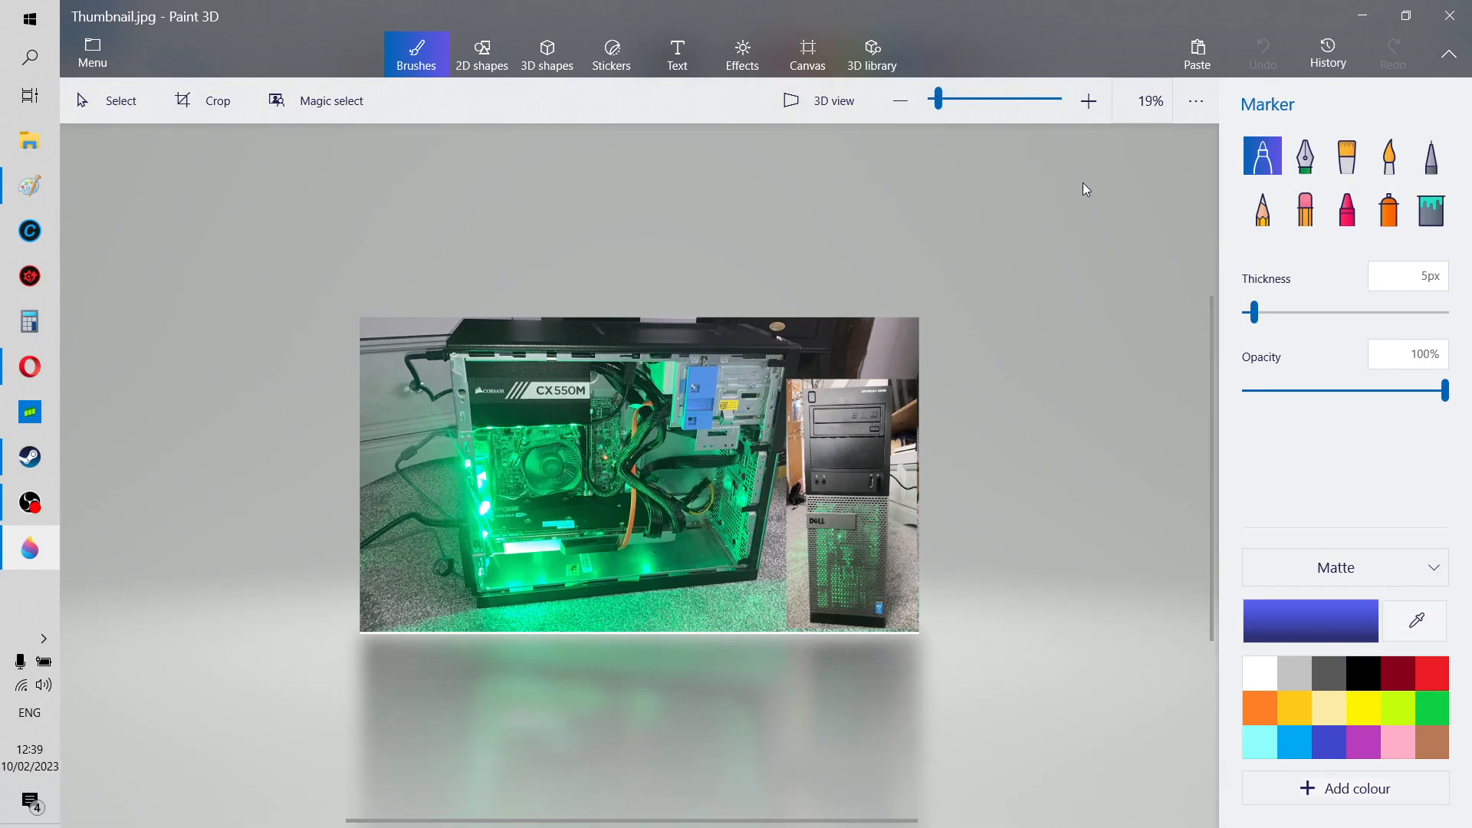
Try several filter effects on the picture, including Taffy, Mist with a rotated light direction, and Spearmint.
left_click(742, 52)
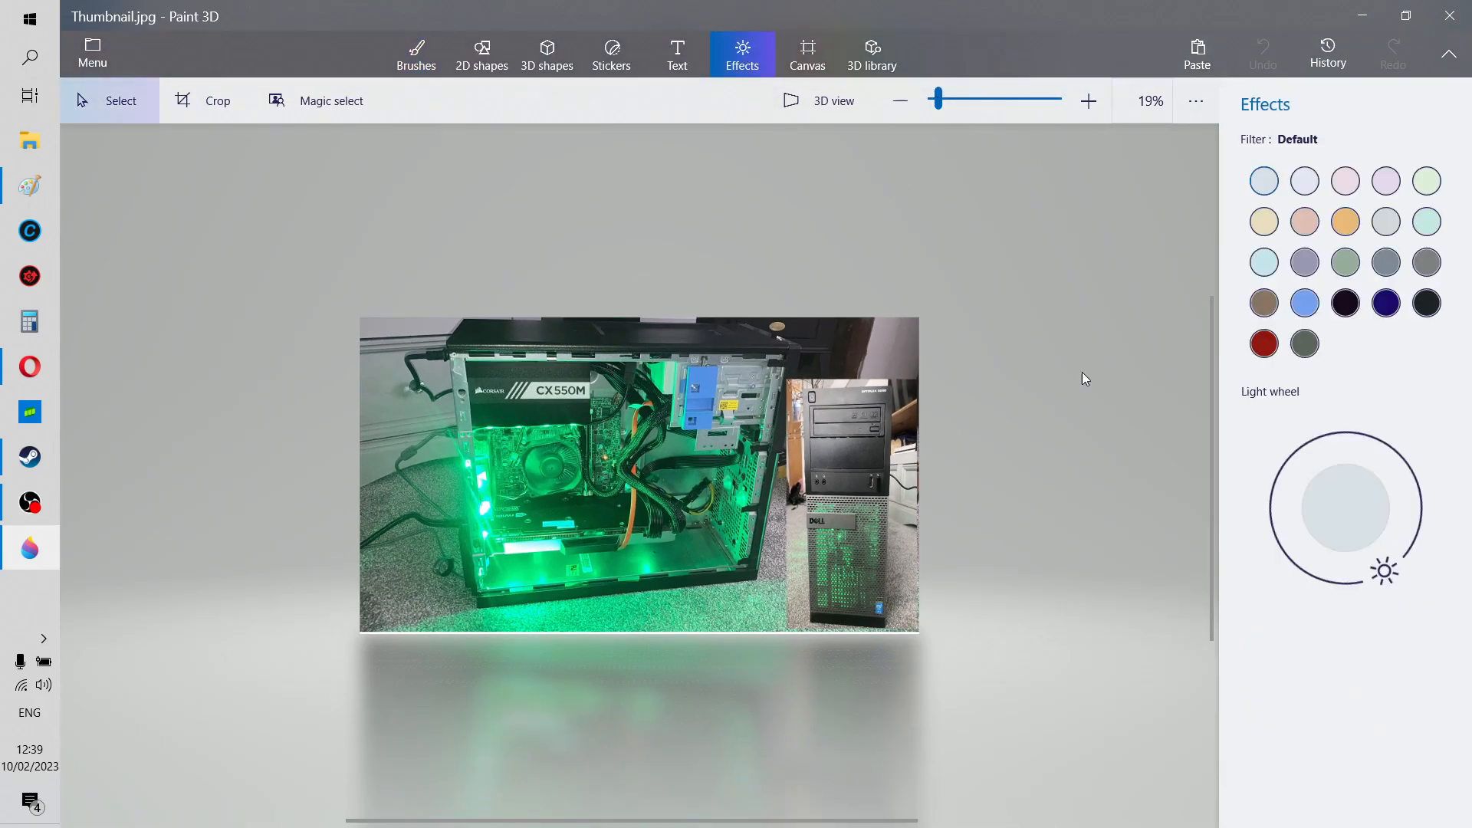
left_click(1350, 183)
left_click(1386, 184)
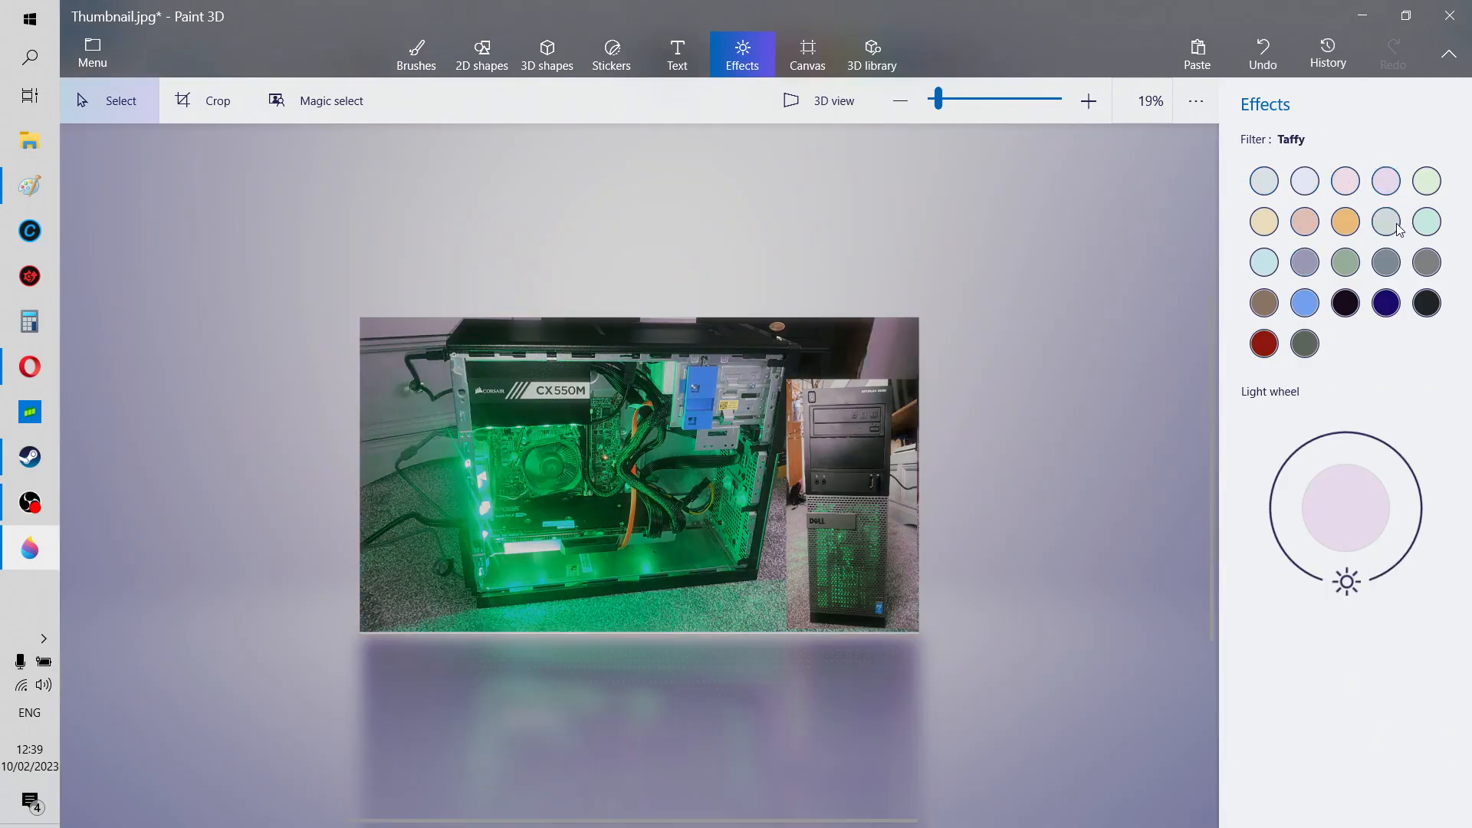
left_click(1386, 222)
left_click_drag(1374, 577, 1288, 481)
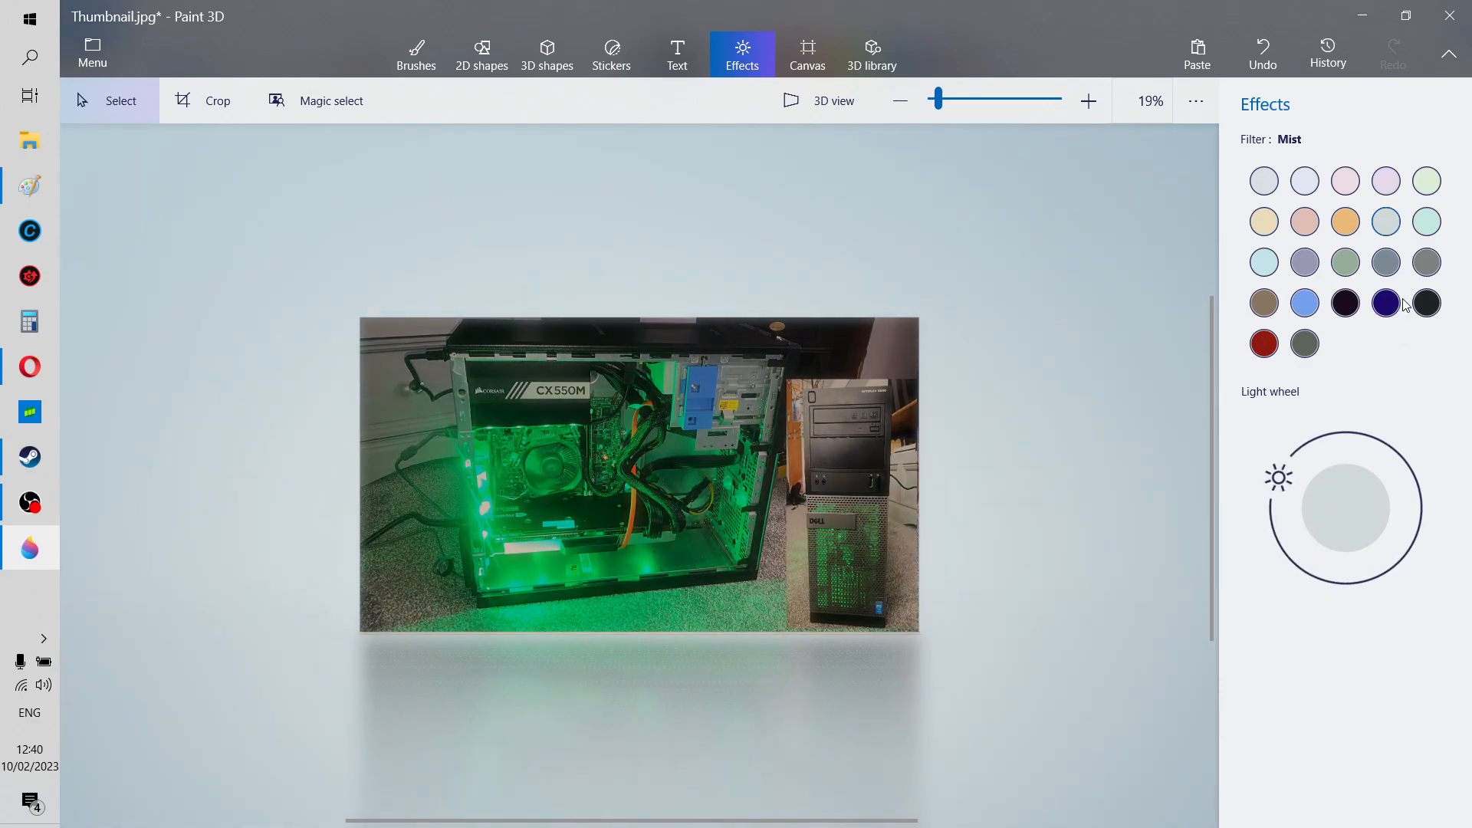
left_click(1351, 309)
left_click(1384, 264)
left_click(1428, 263)
left_click(1434, 181)
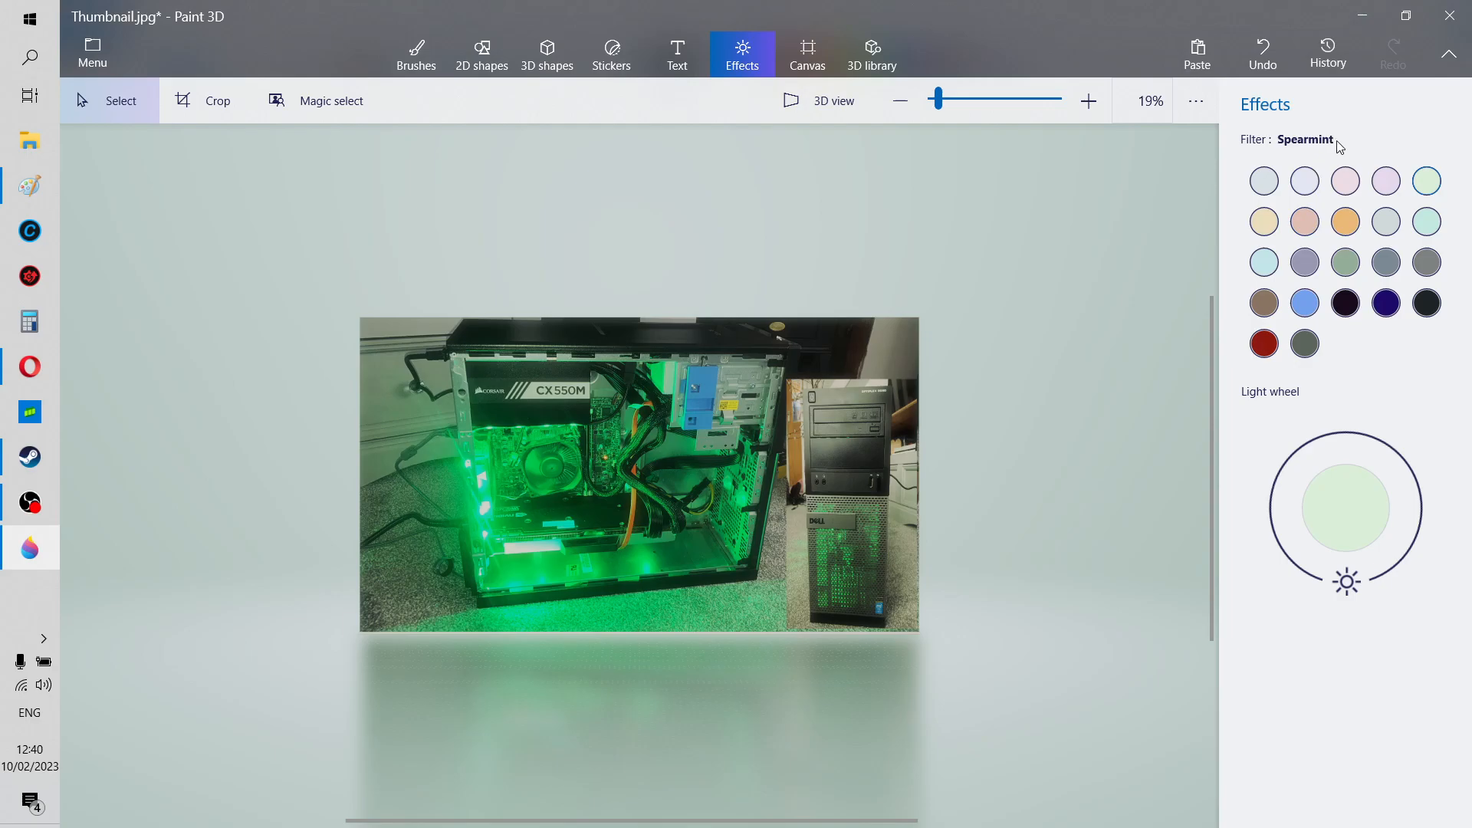
Undo all the filter and lighting changes to restore the Default filter.
key("ctrl+z")
key("ctrl+z")
key("ctrl+z")
key("ctrl+z")
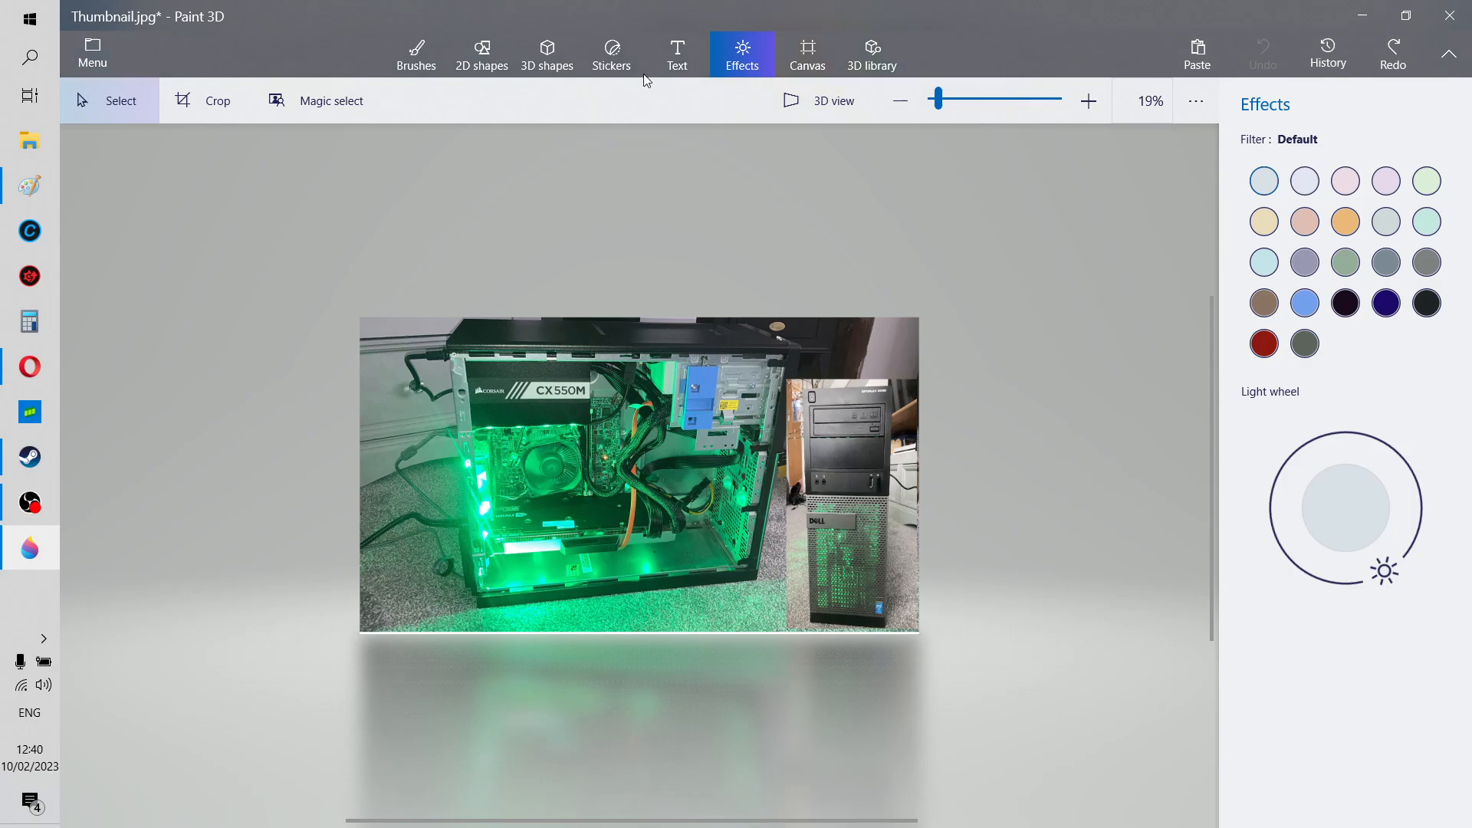
Add a 2D text box along the picture's bottom edge, stretched from near its left side to the smaller PC photo.
left_click(677, 53)
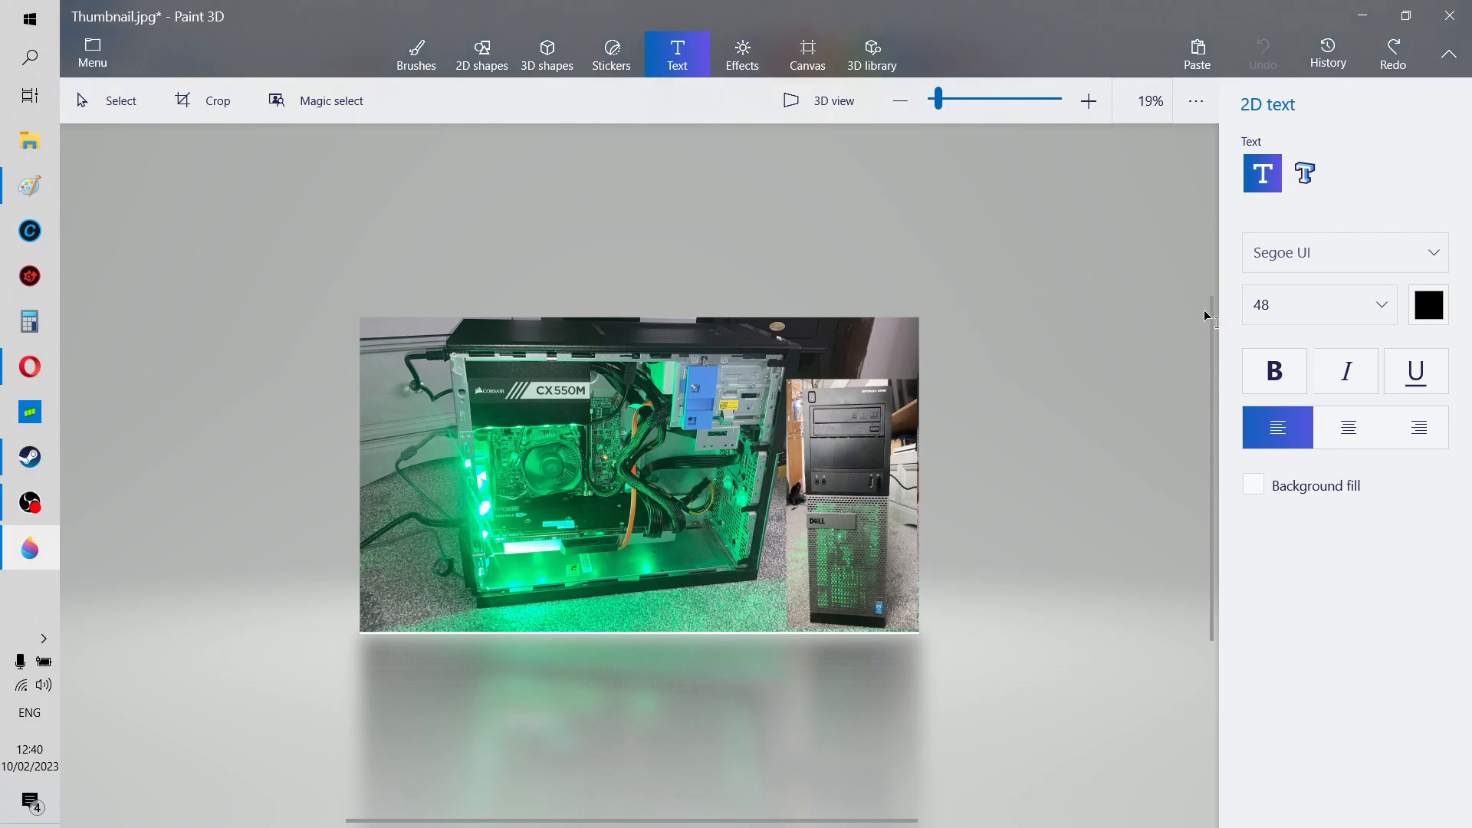
left_click(408, 586)
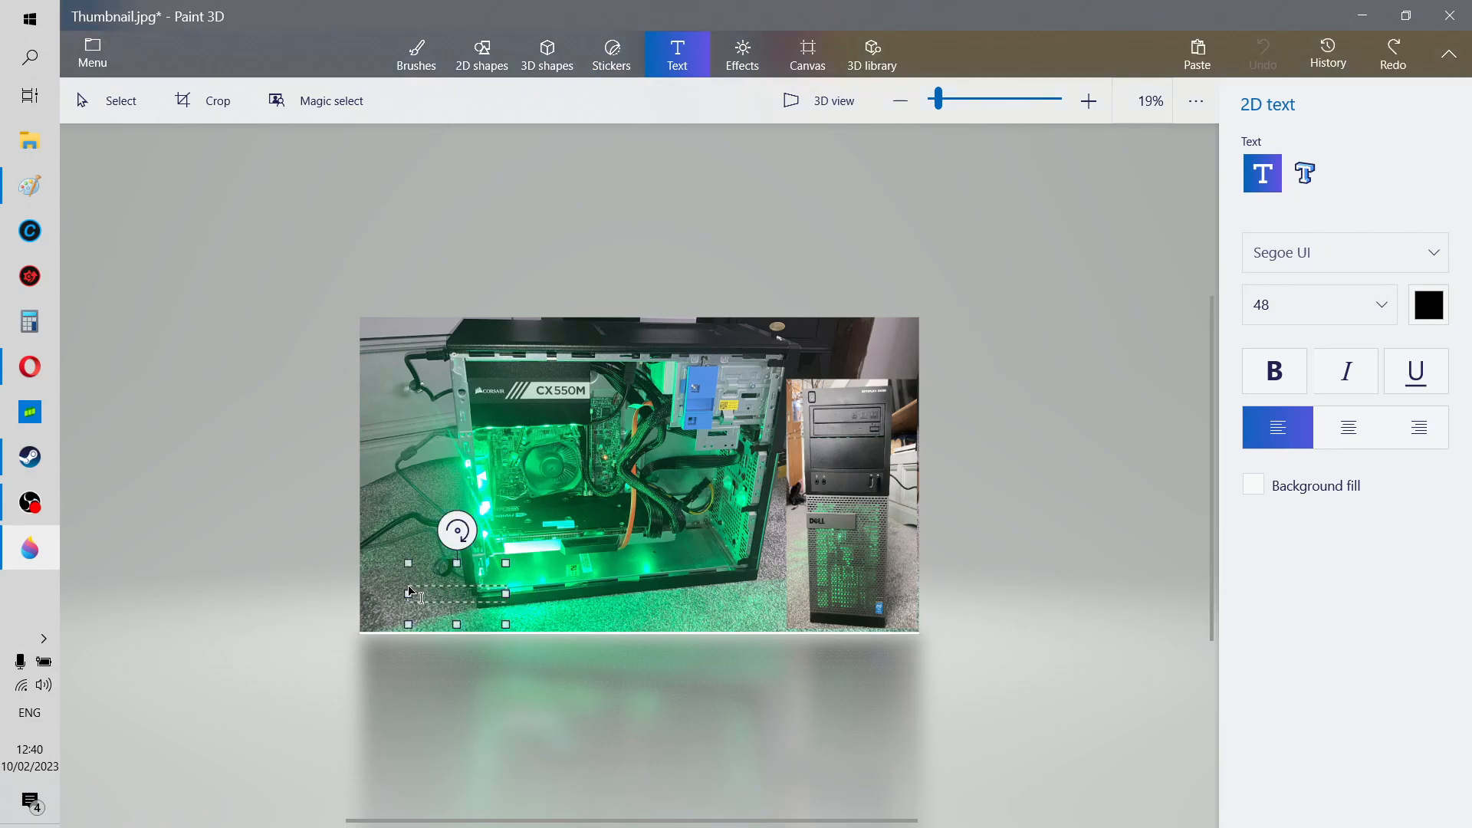
left_click_drag(506, 596, 800, 601)
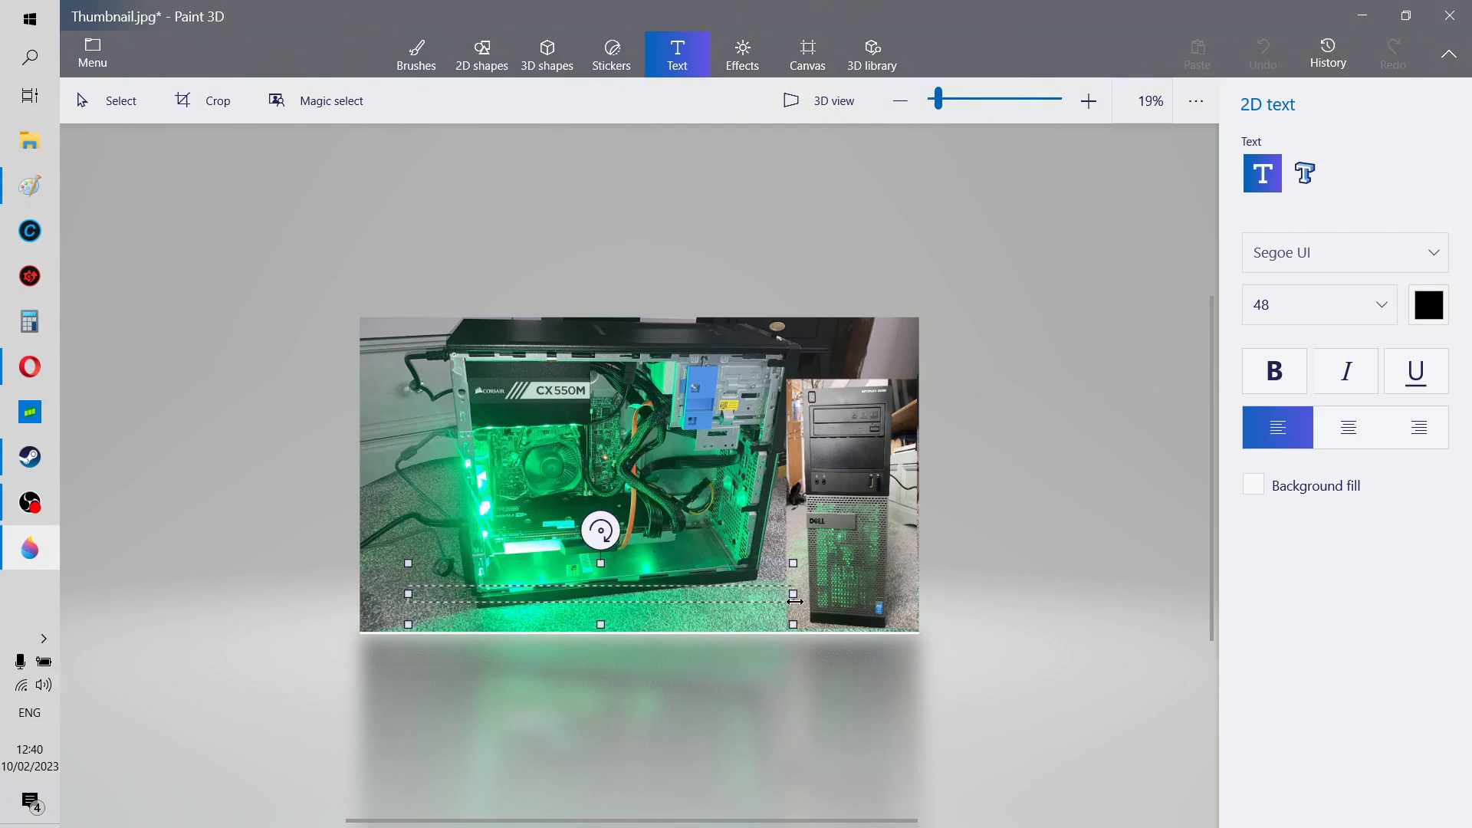
left_click_drag(620, 623, 608, 658)
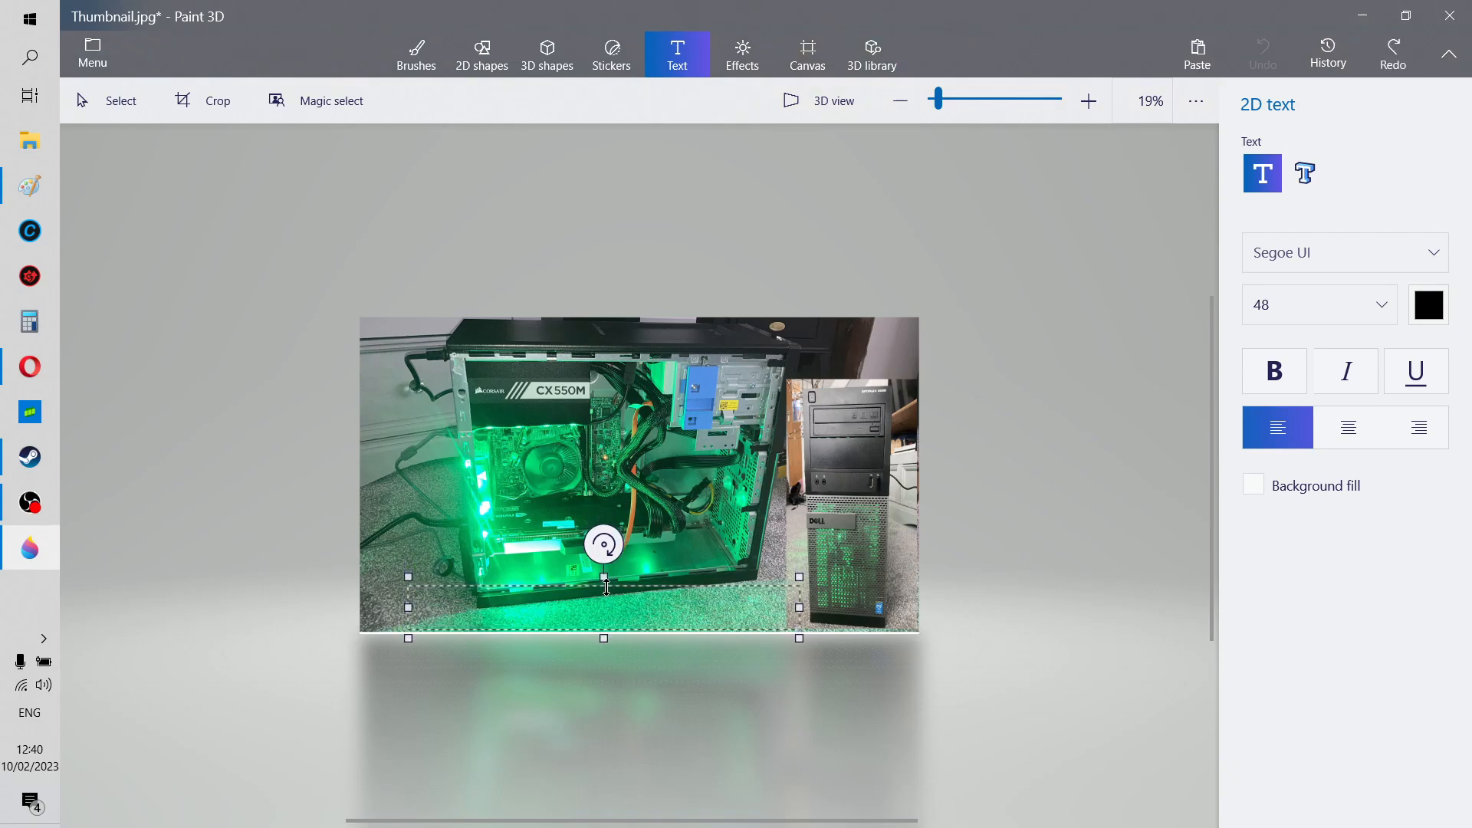
left_click_drag(604, 576, 605, 546)
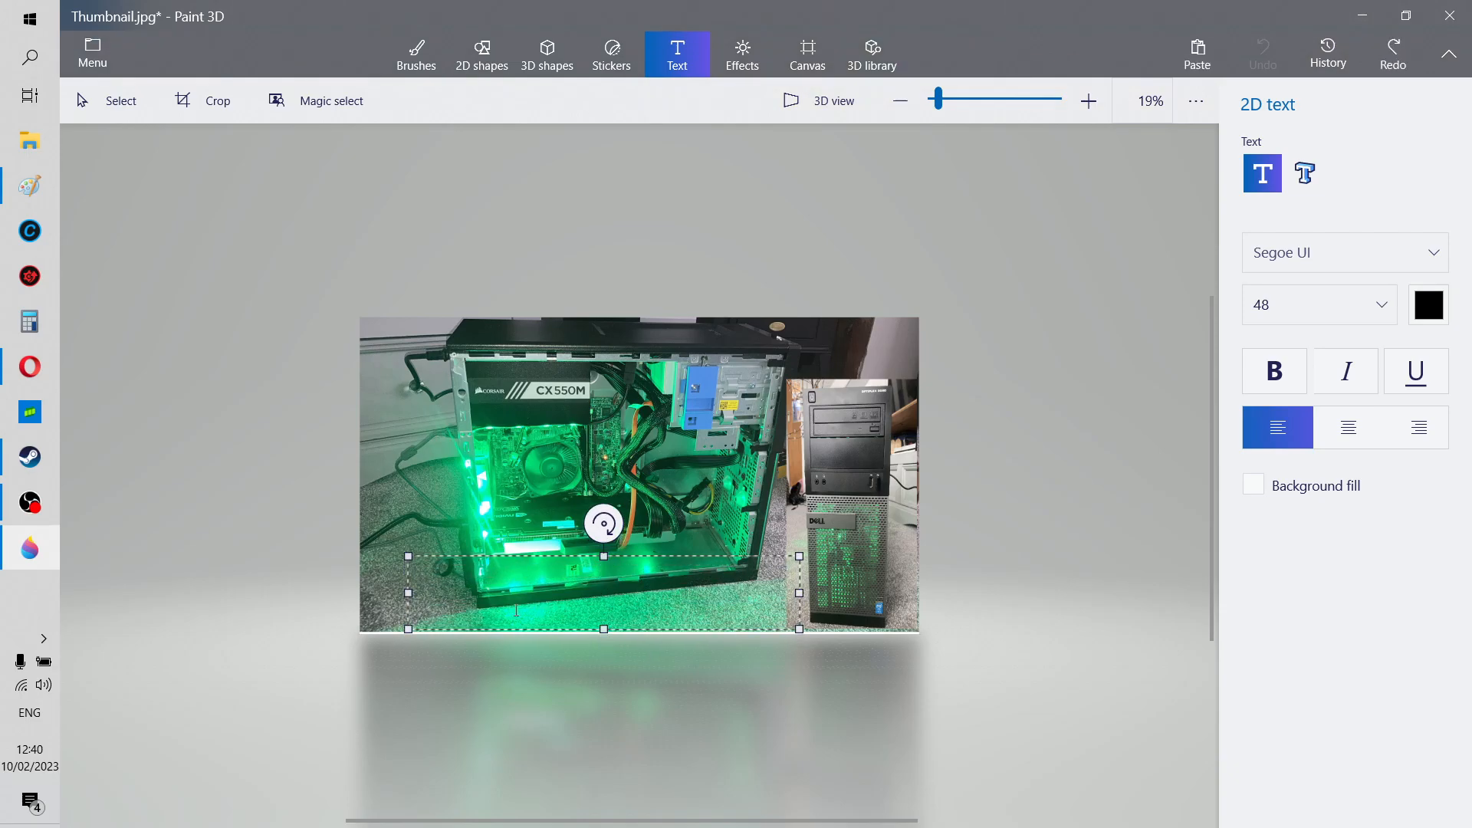
left_click_drag(406, 597, 381, 594)
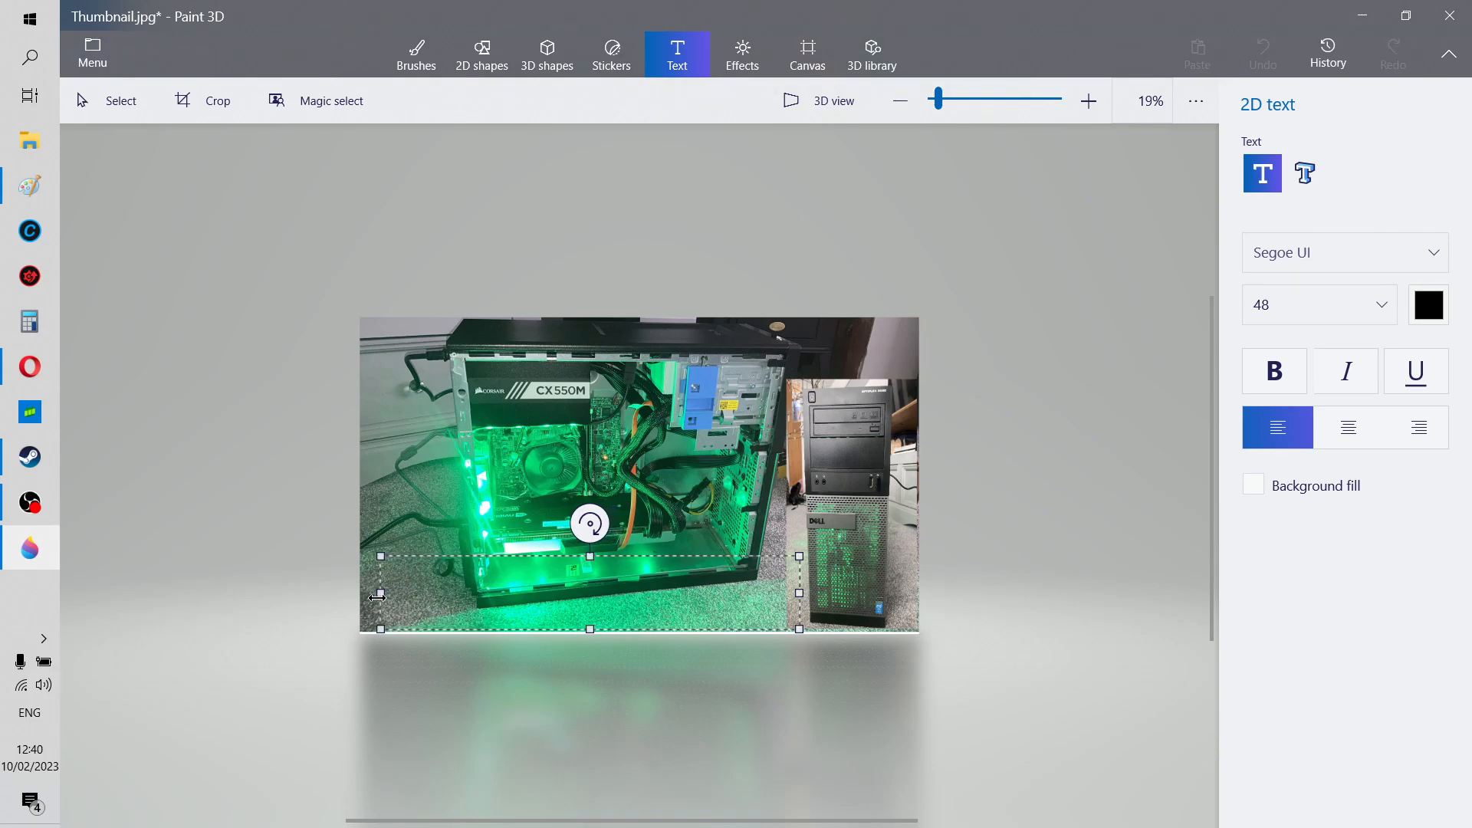
Set the text font to Comic Sans MS.
left_click(1435, 245)
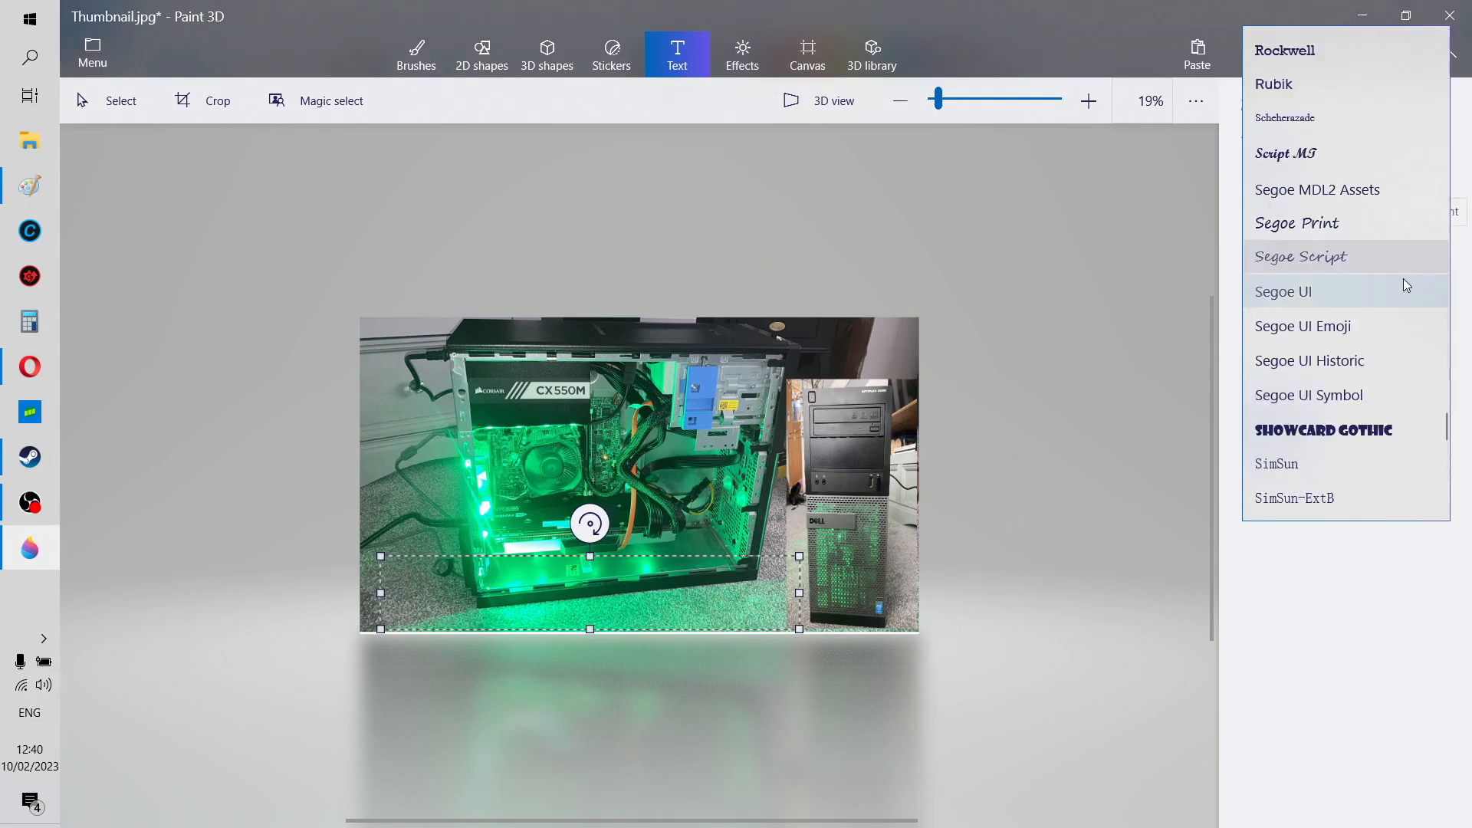
scroll(1351, 284, "up", 10)
scroll(1348, 285, "up", 12)
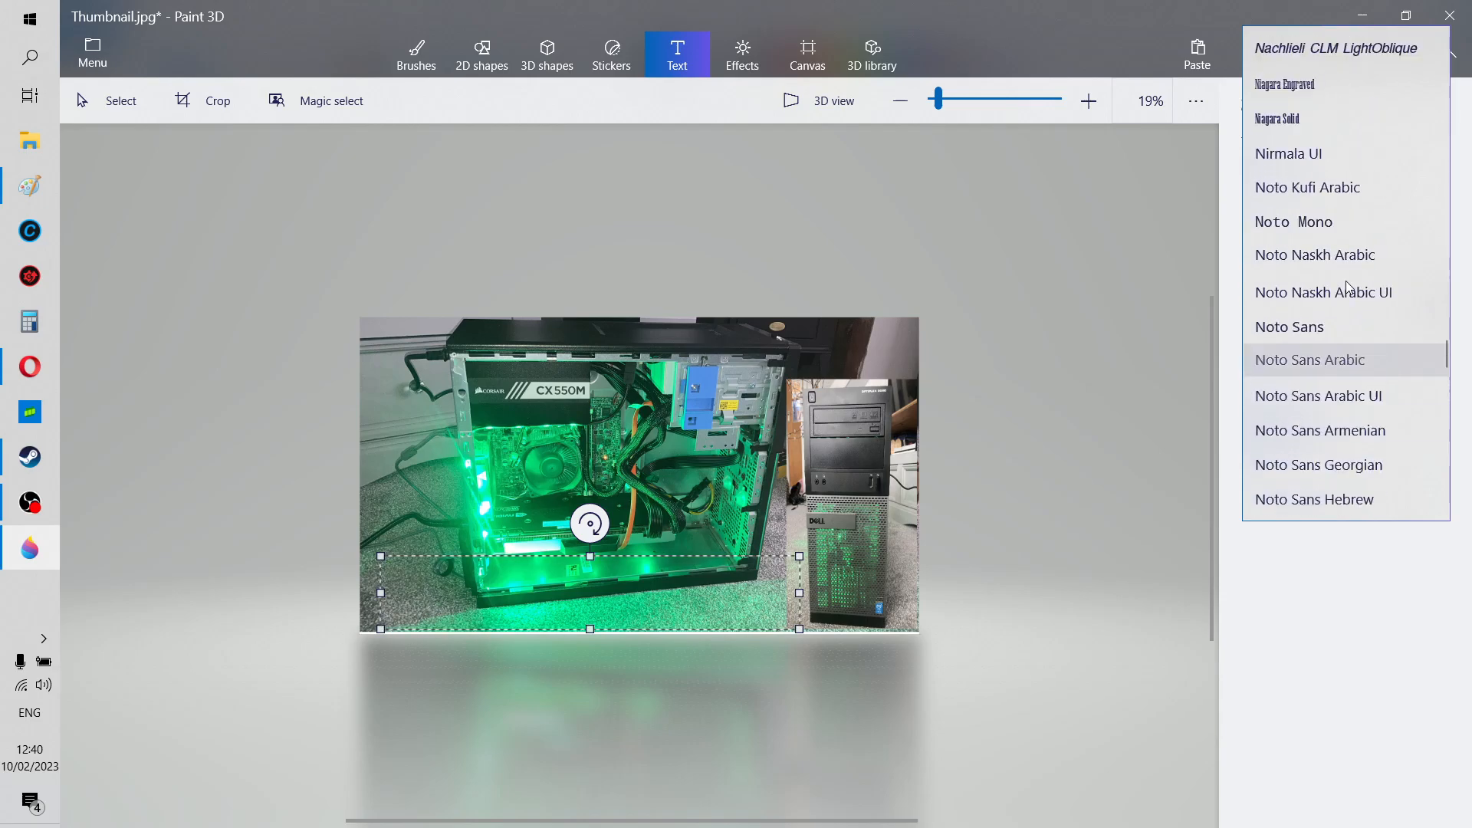
scroll(1337, 276, "up", 10)
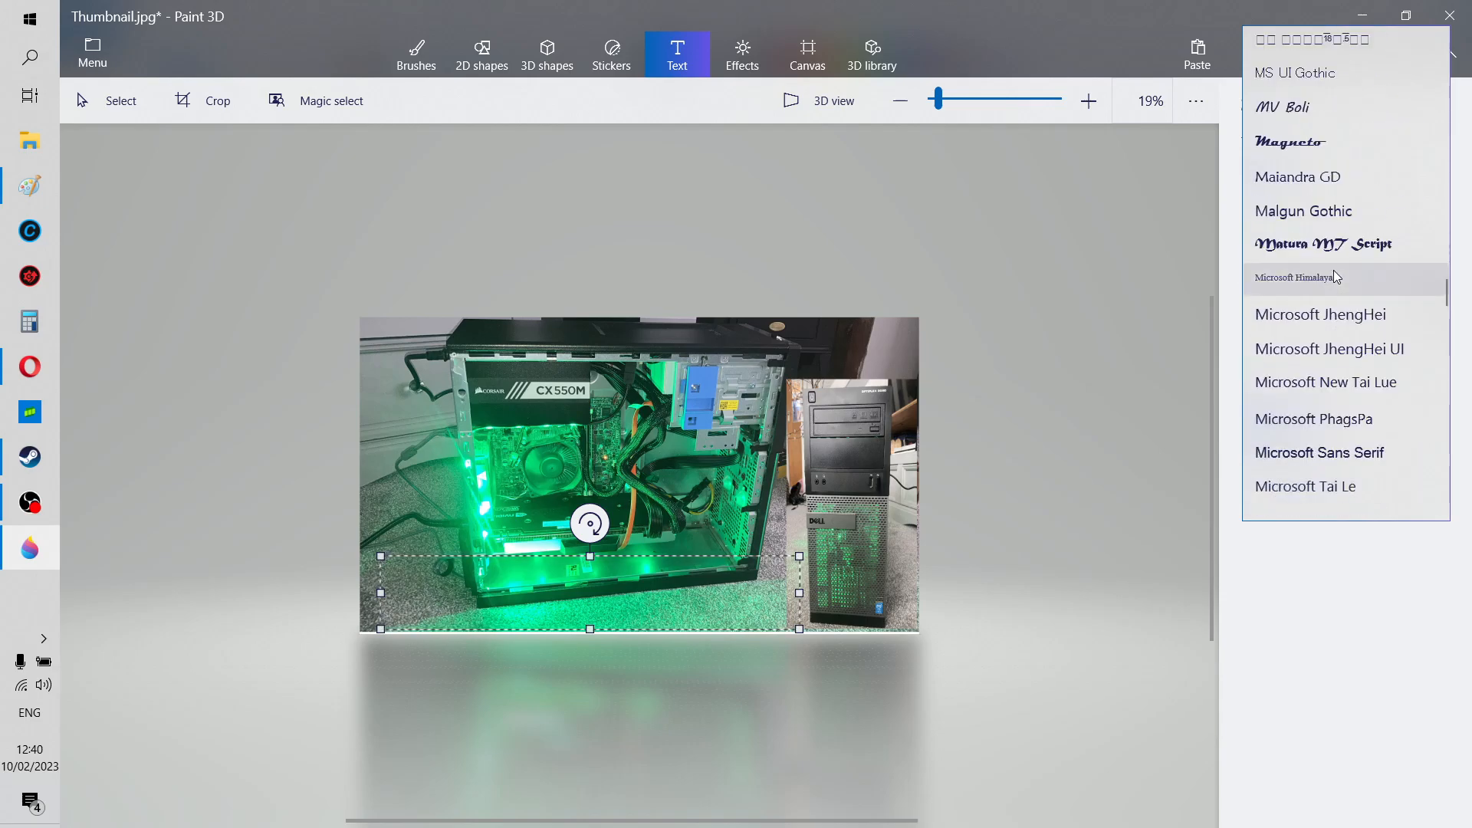
scroll(1309, 358, "up", 5)
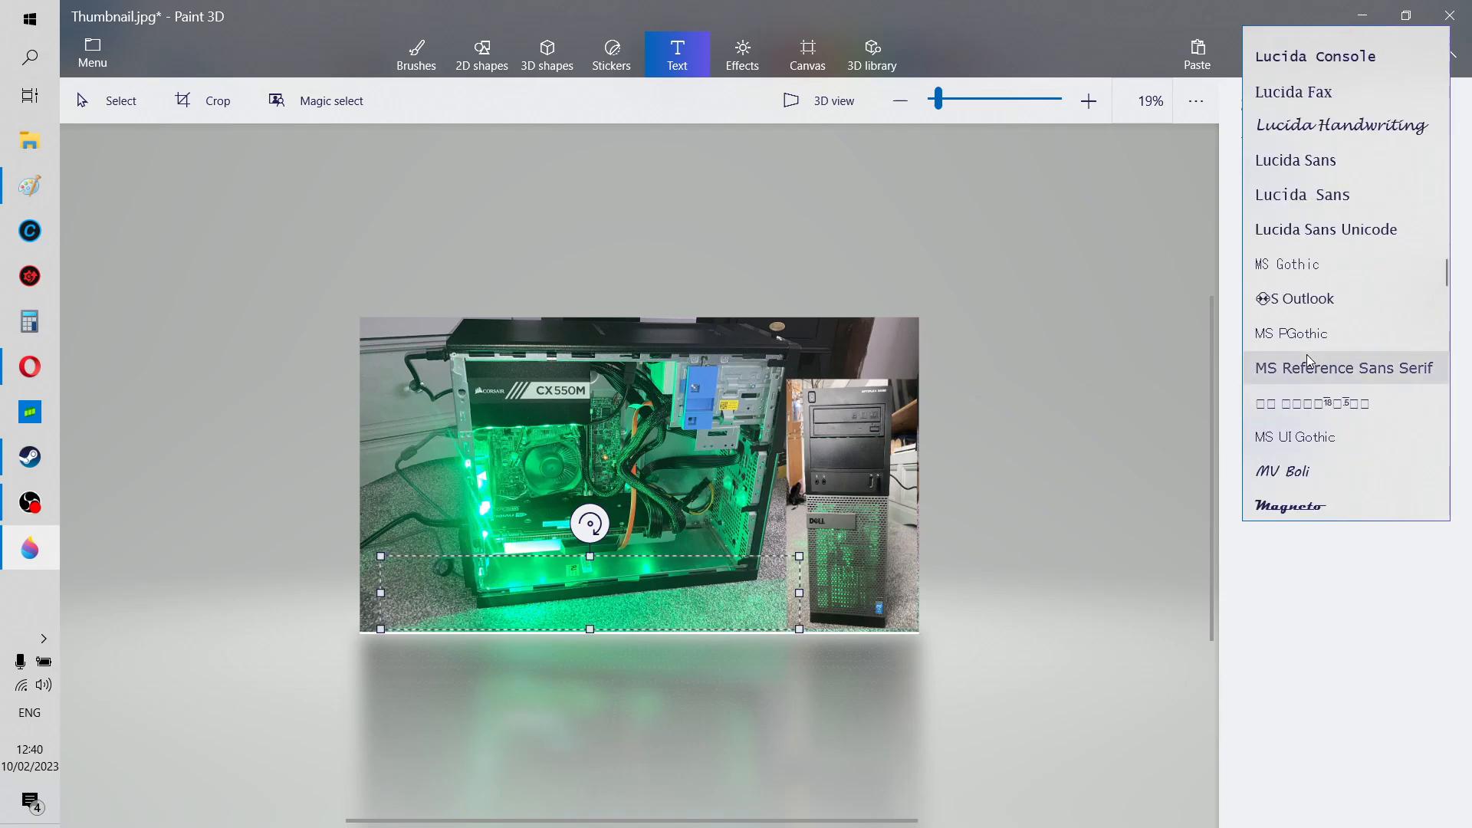
scroll(1310, 360, "up", 10)
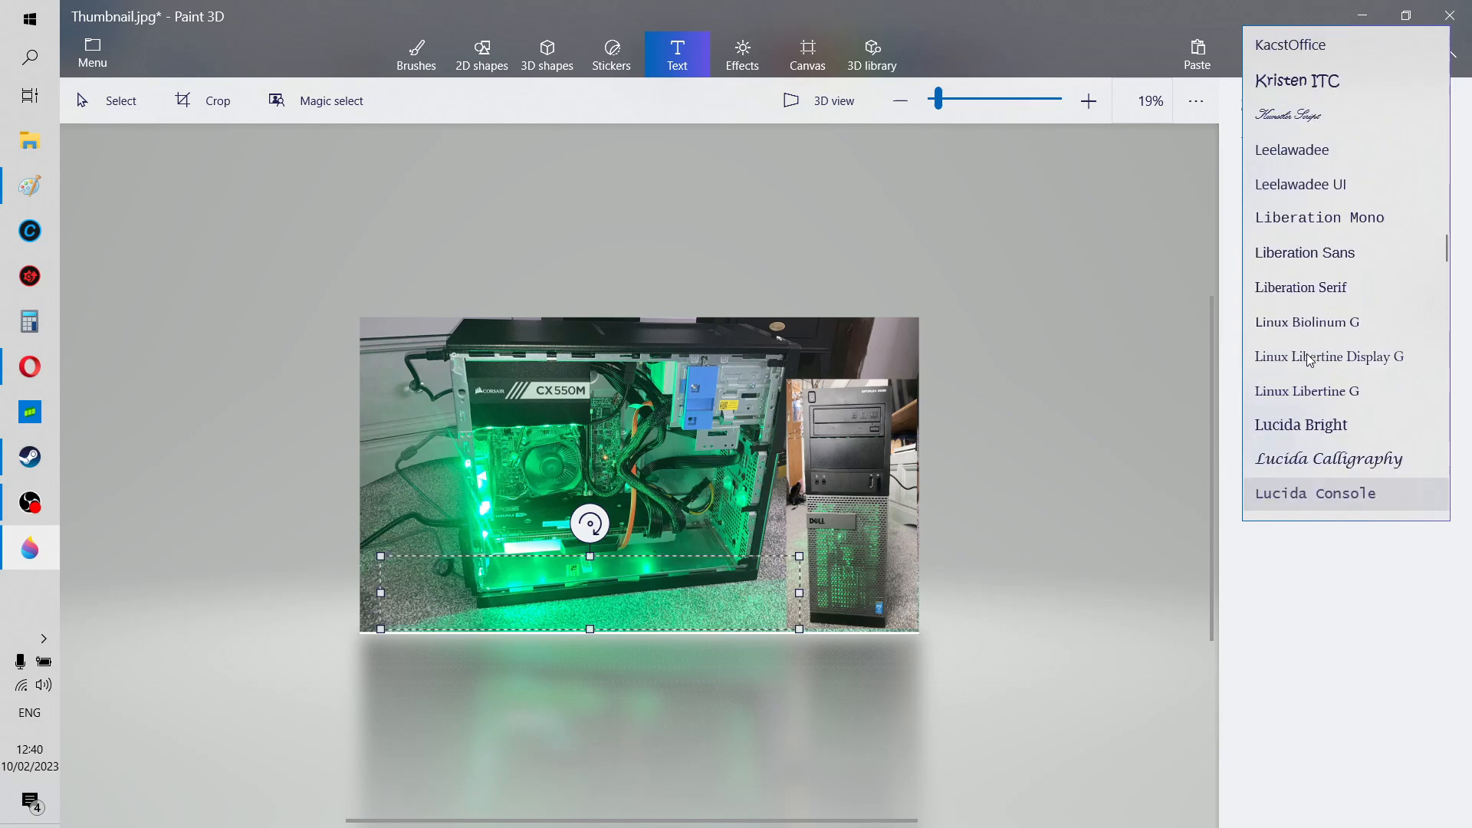
scroll(1309, 361, "up", 10)
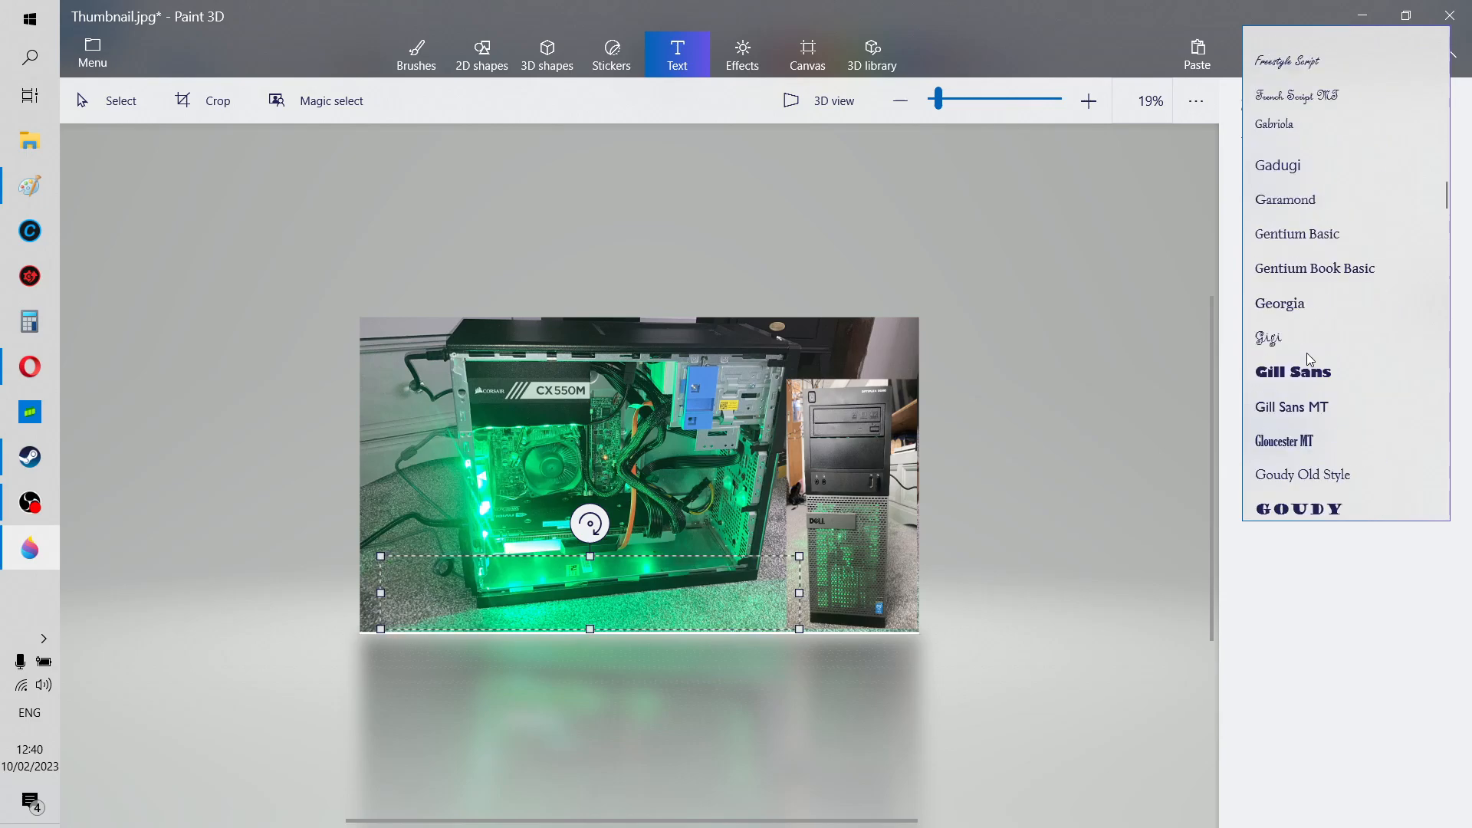
scroll(1310, 359, "up", 10)
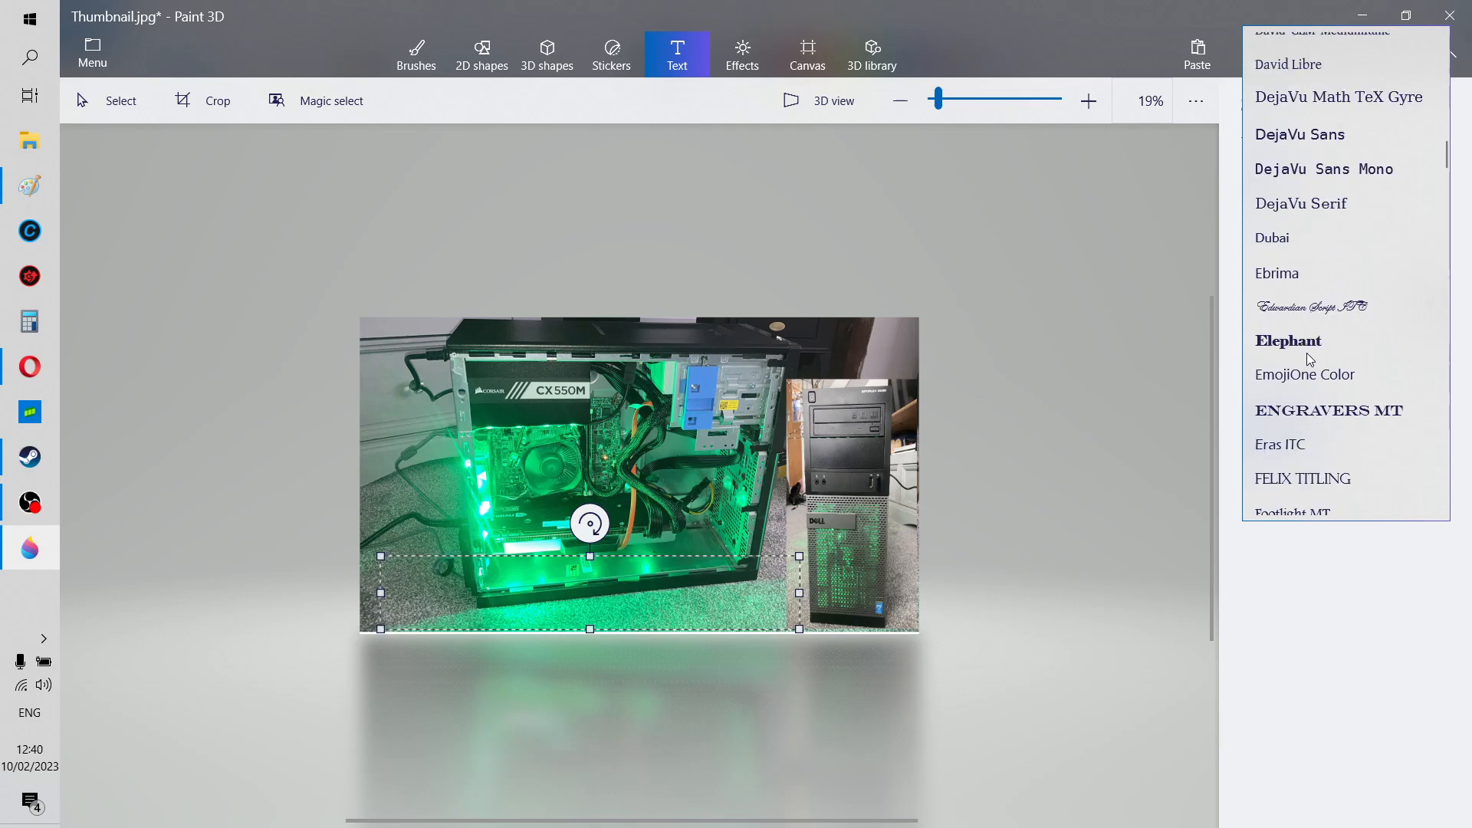
scroll(1309, 359, "up", 4)
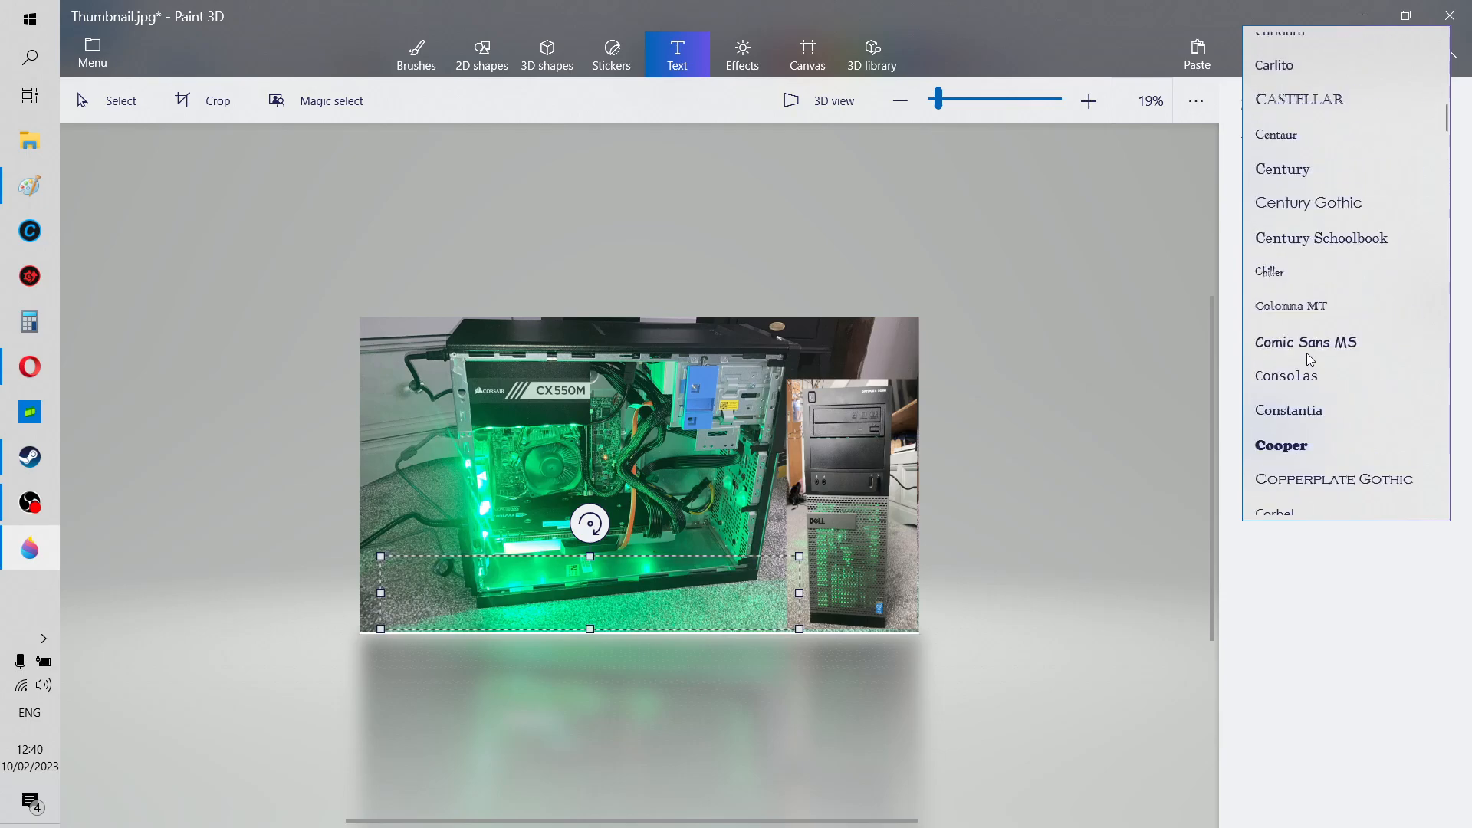
left_click(1308, 341)
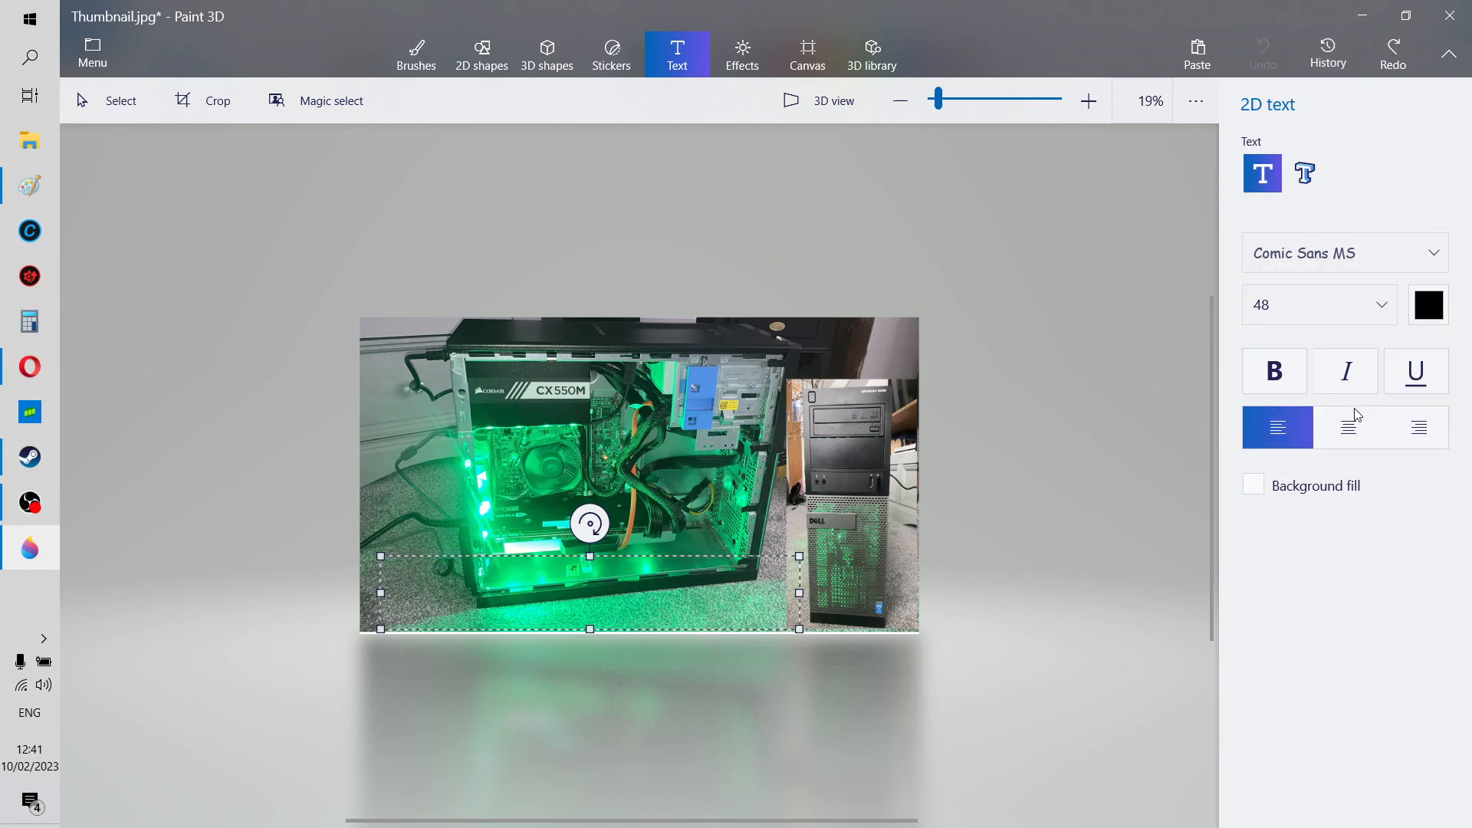
Set the text colour to white and the font size to 130.
left_click(1334, 305)
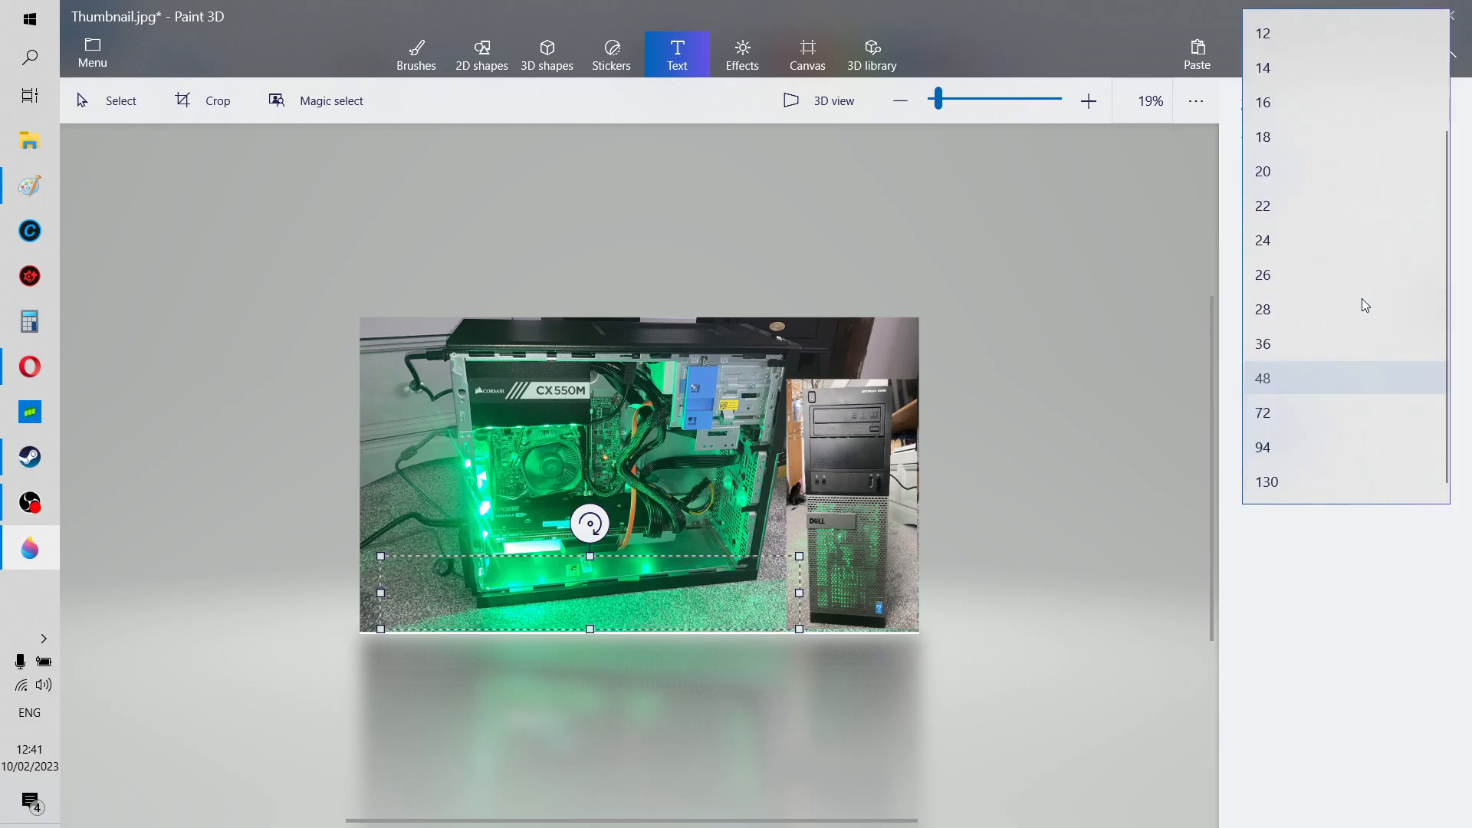
left_click(1338, 438)
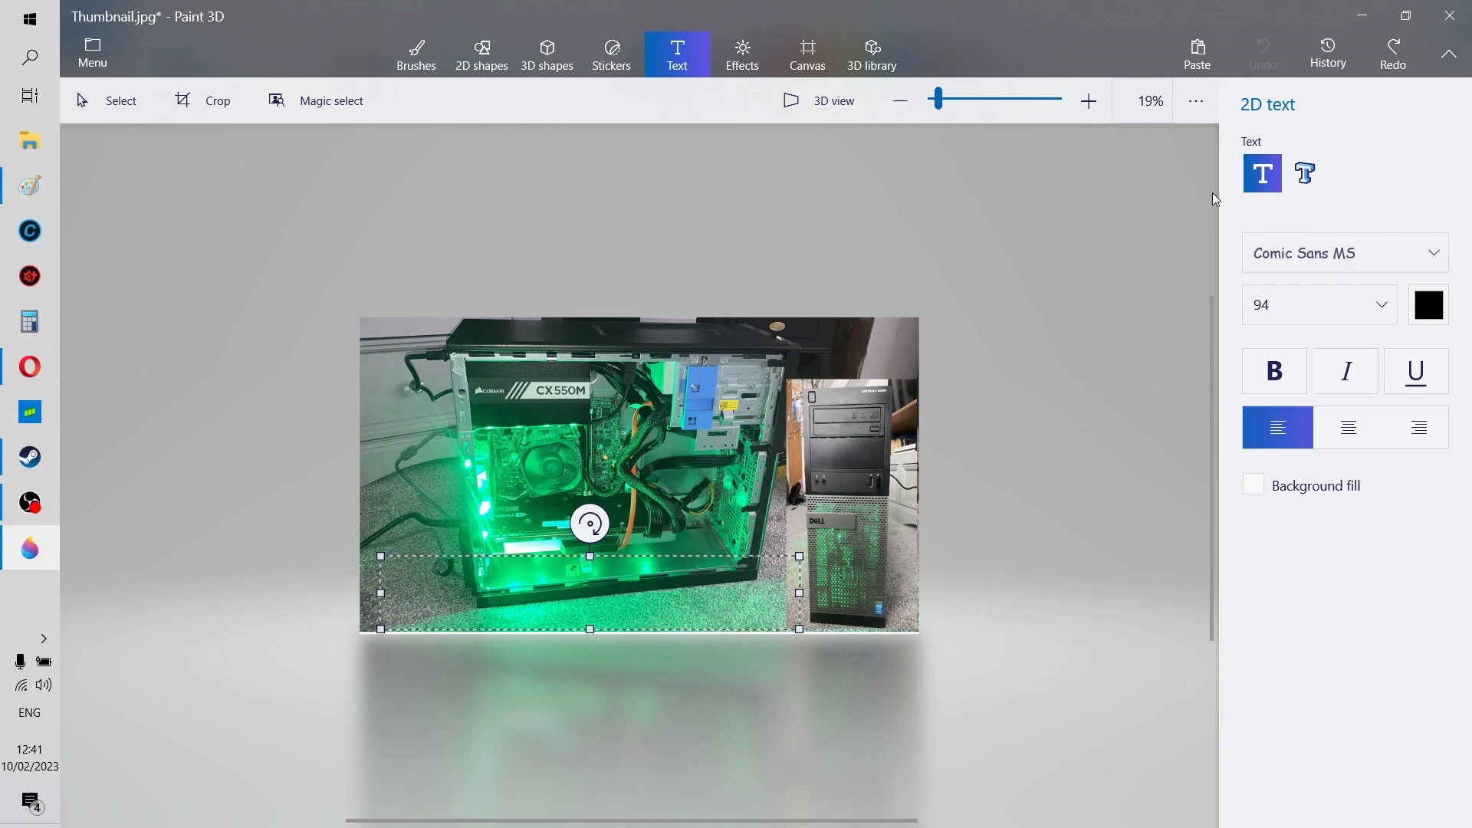
left_click(1431, 305)
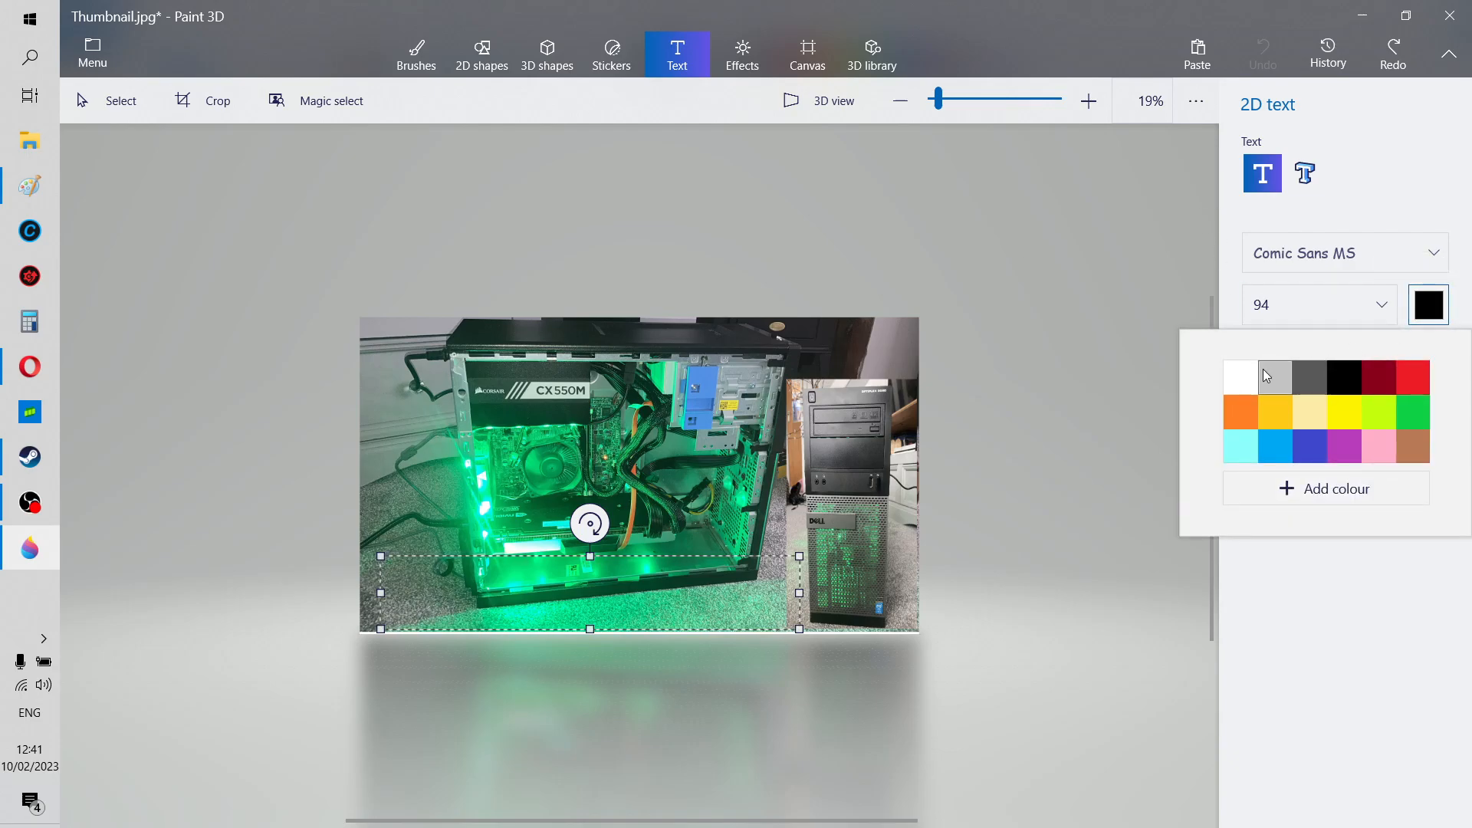
left_click(1241, 376)
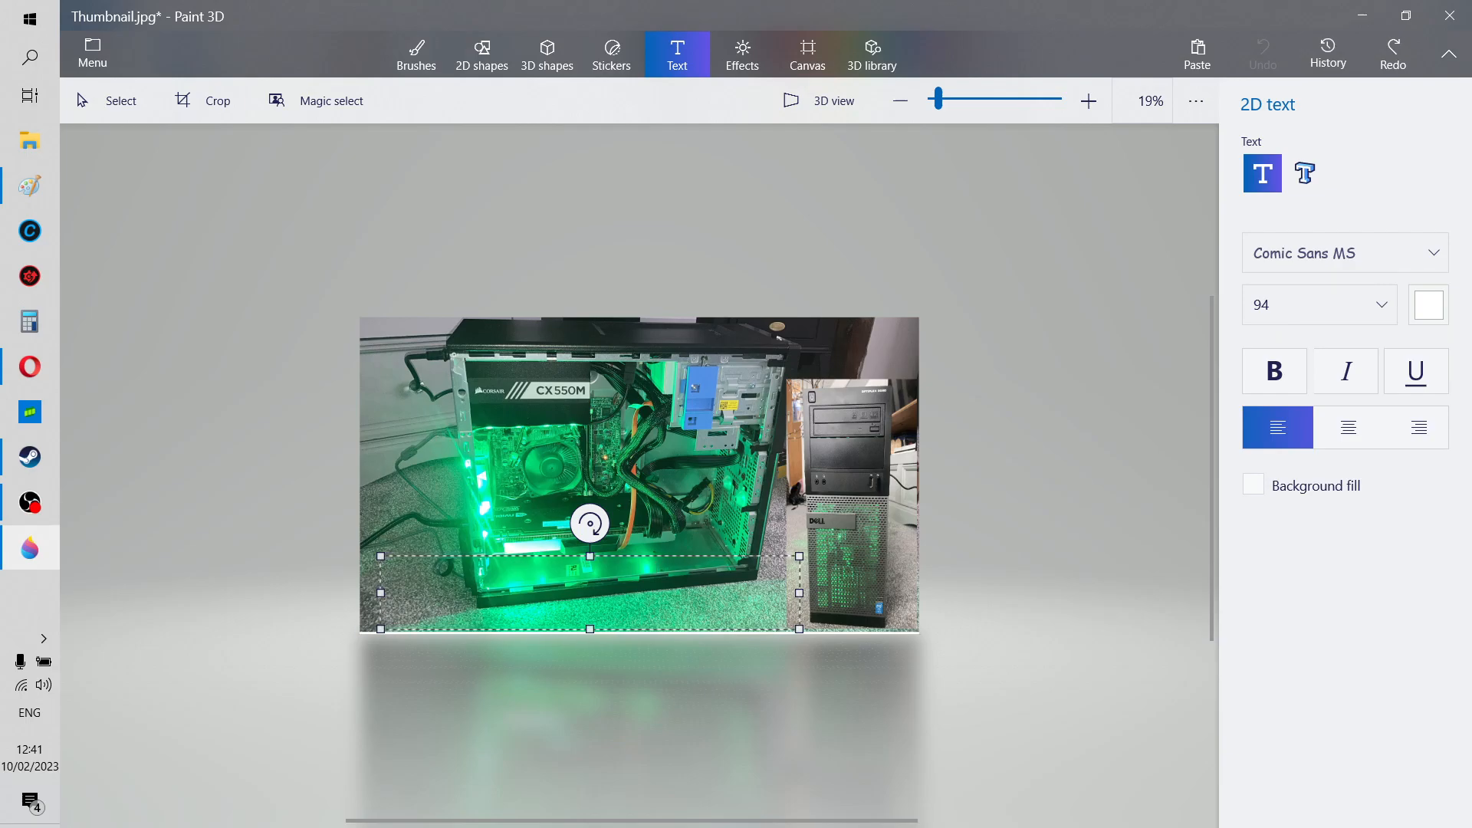
type("D")
key("BackSpace")
left_click(1311, 305)
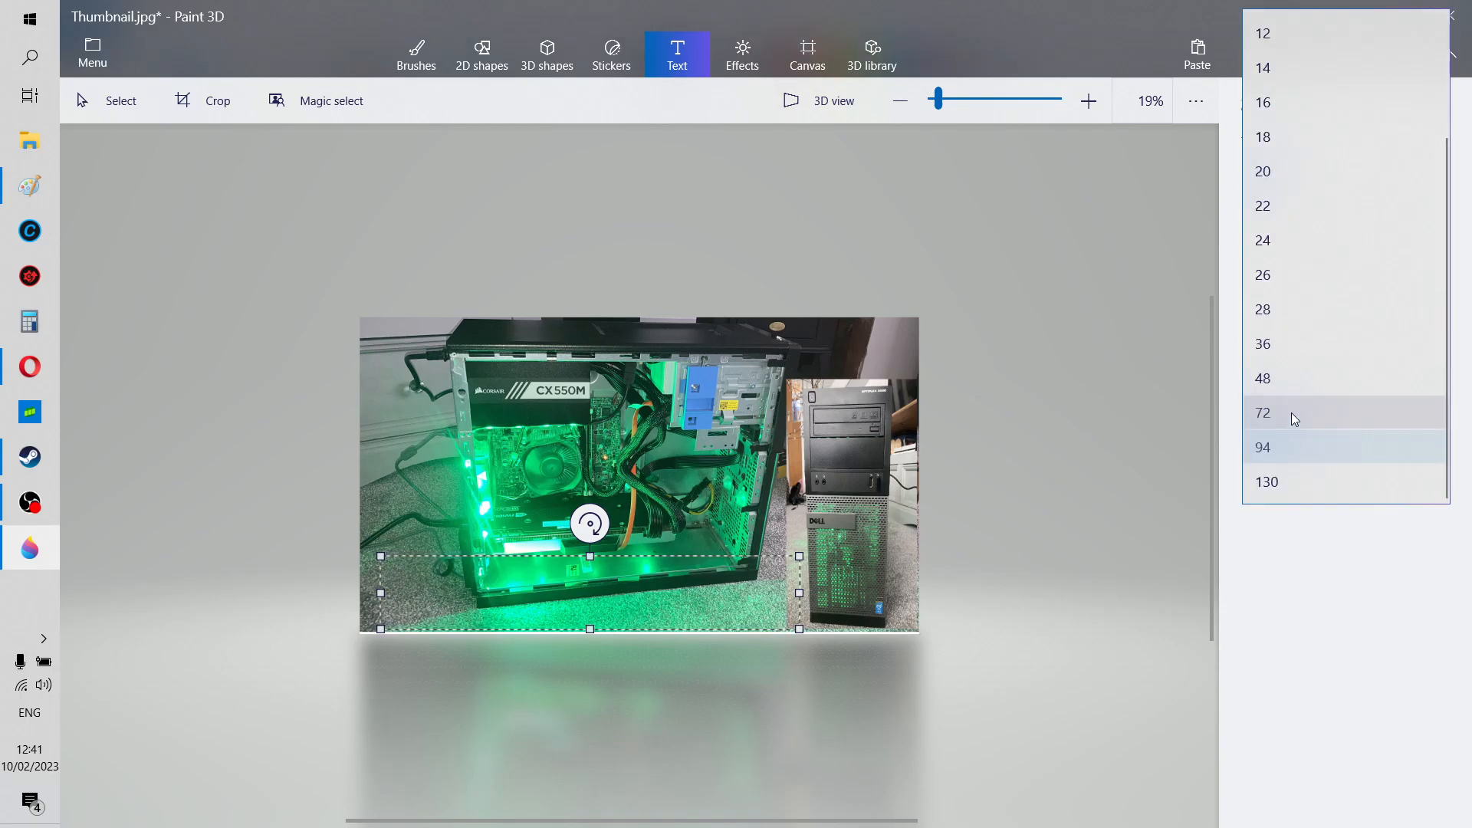
left_click(1292, 482)
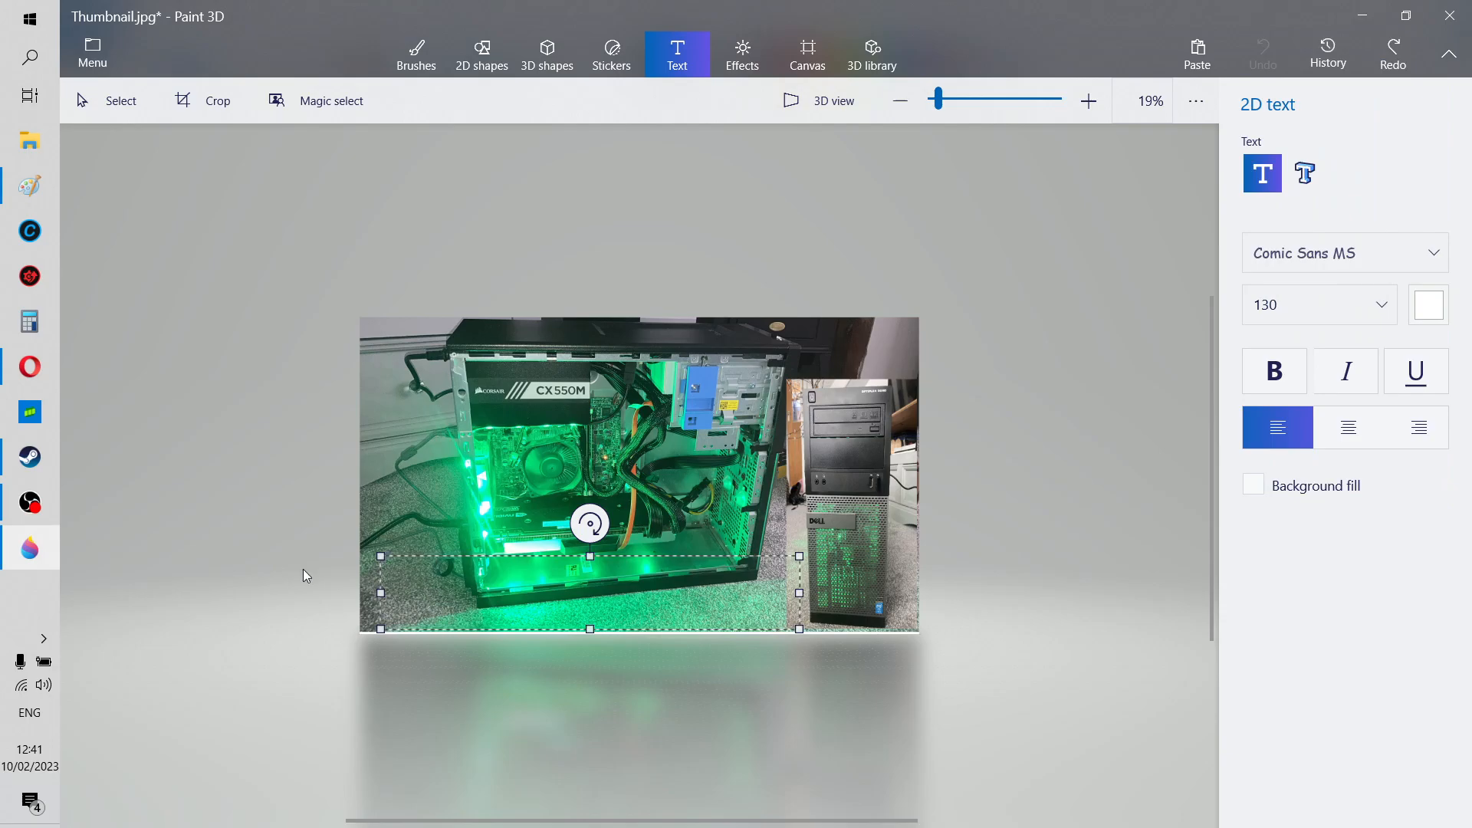
Enter the caption "Ultimate Optiplex Build", shift it down and slightly right within the picture, and place it.
type("Ultimate")
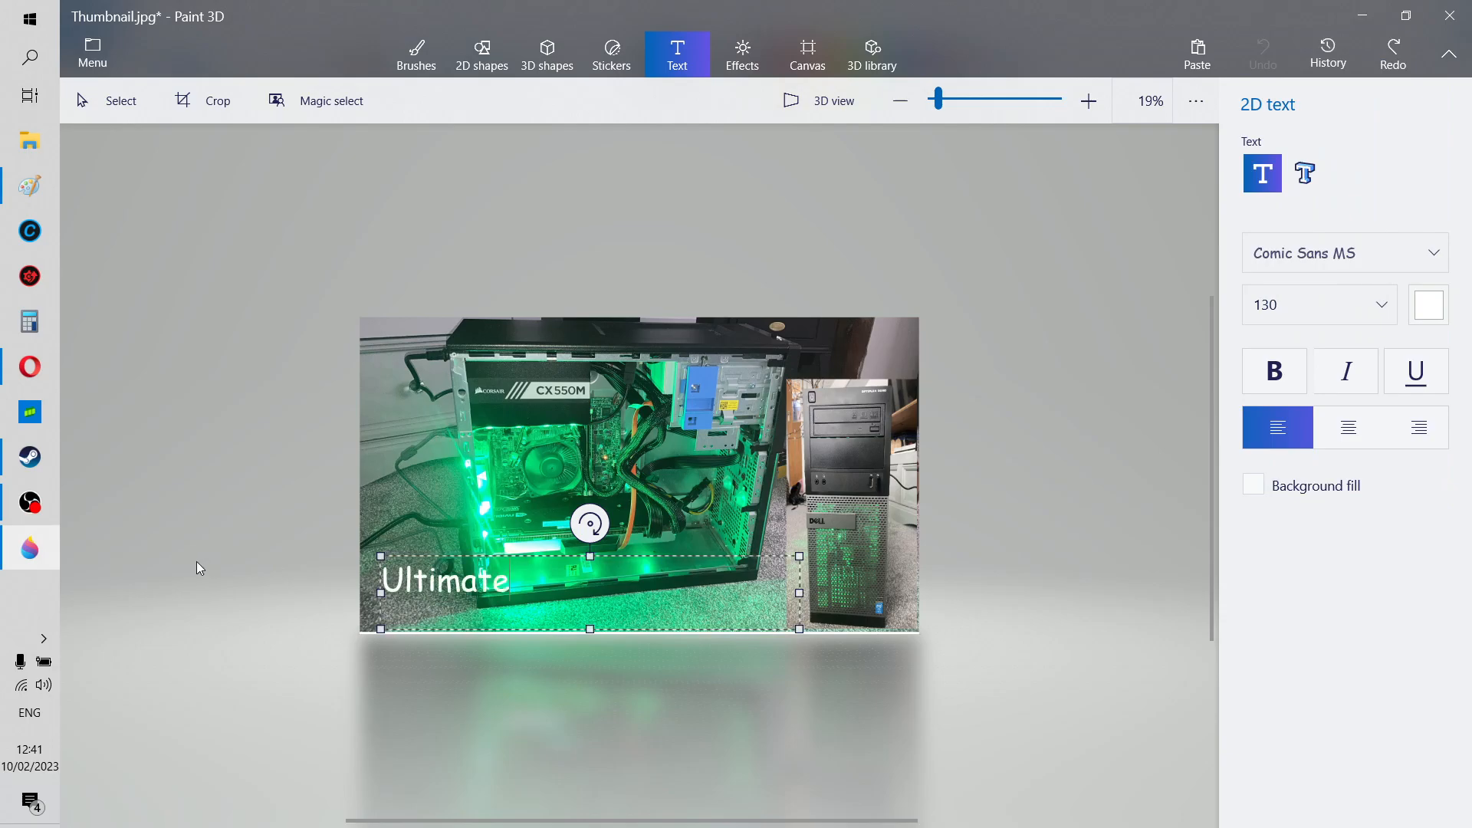
type(" Optiplex Bu")
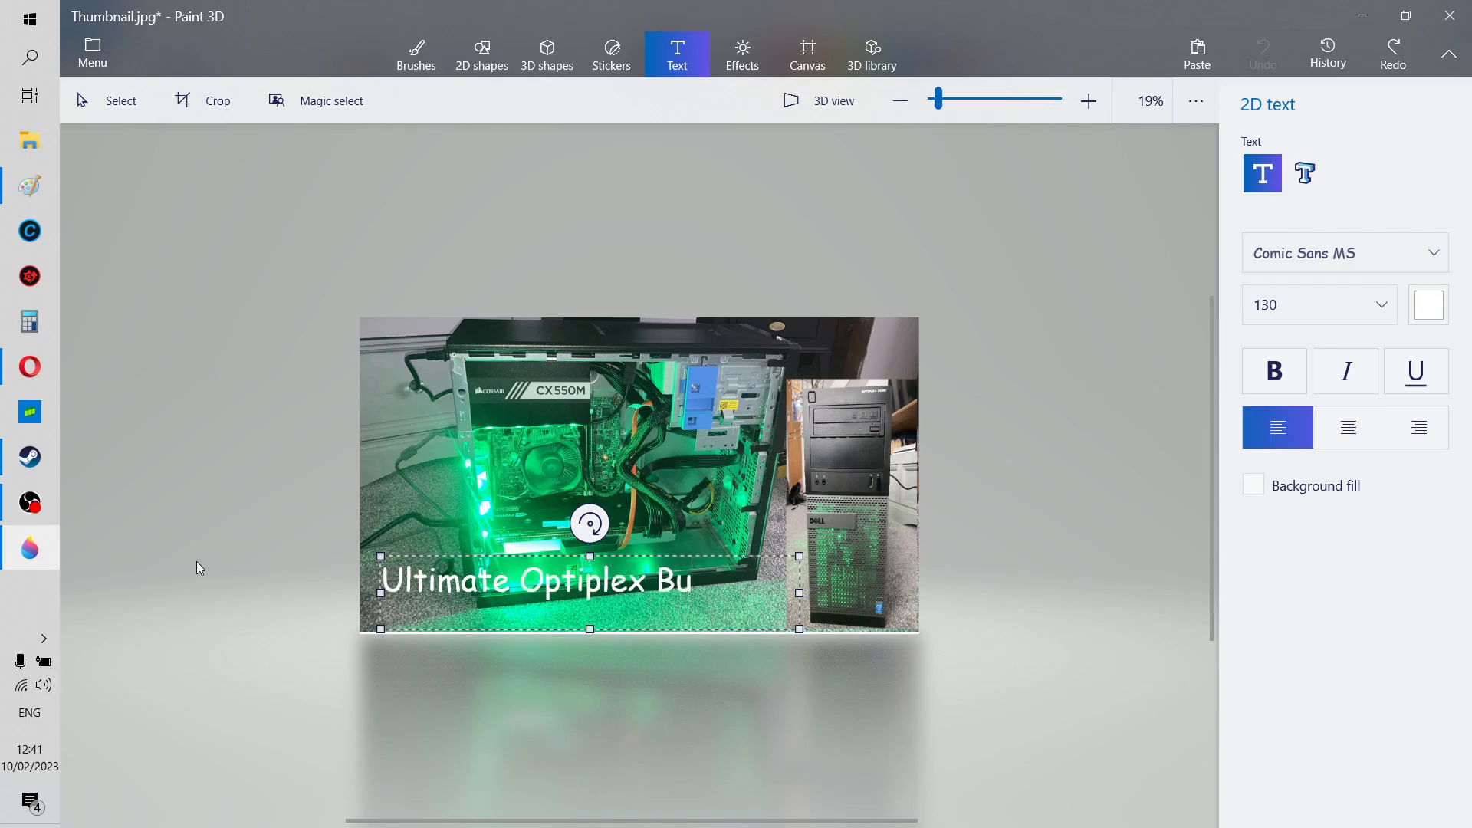
type("ild")
left_click_drag(589, 555, 590, 558)
left_click_drag(591, 568, 590, 575)
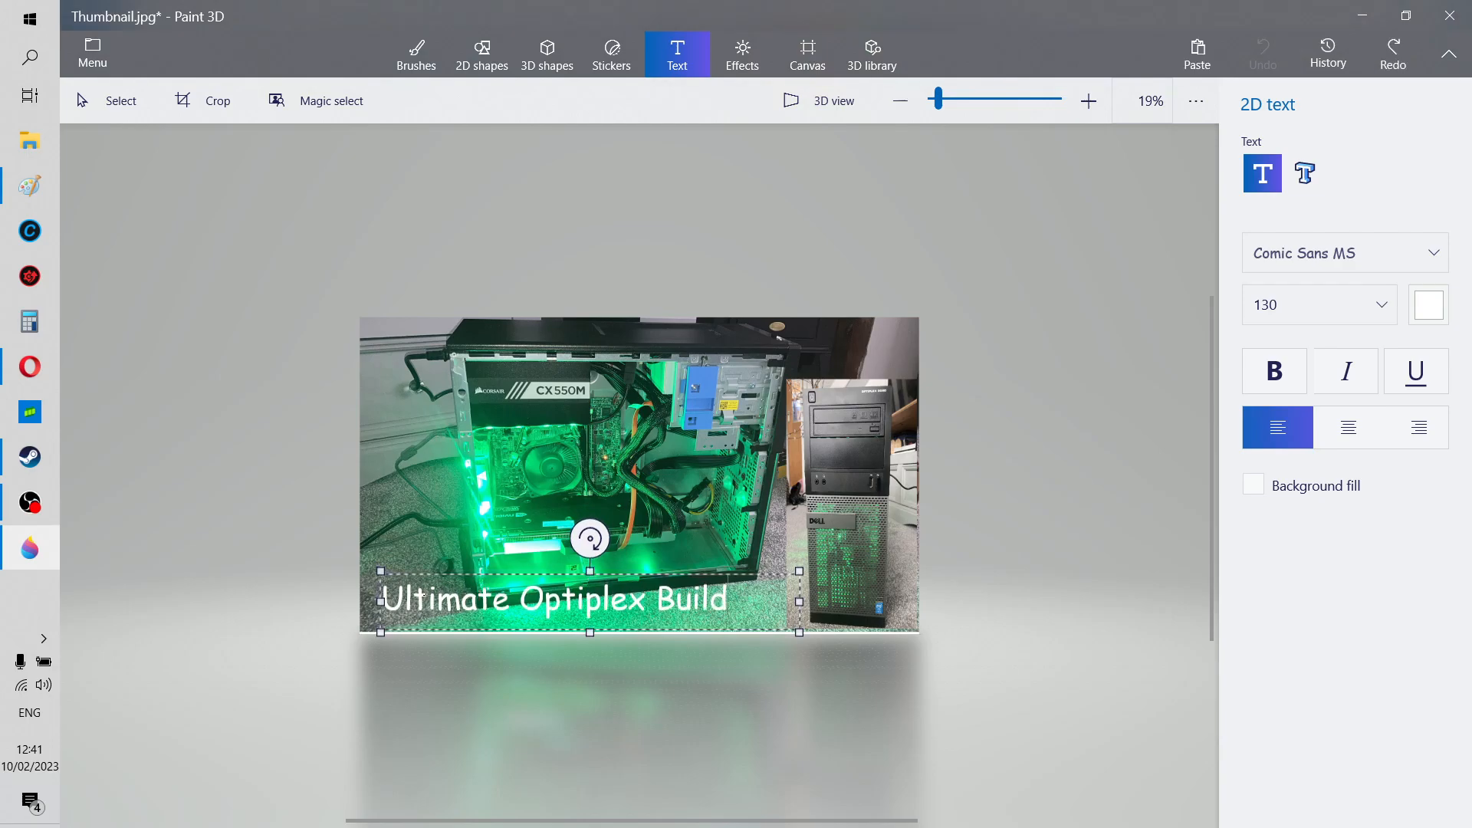
left_click_drag(380, 602, 420, 605)
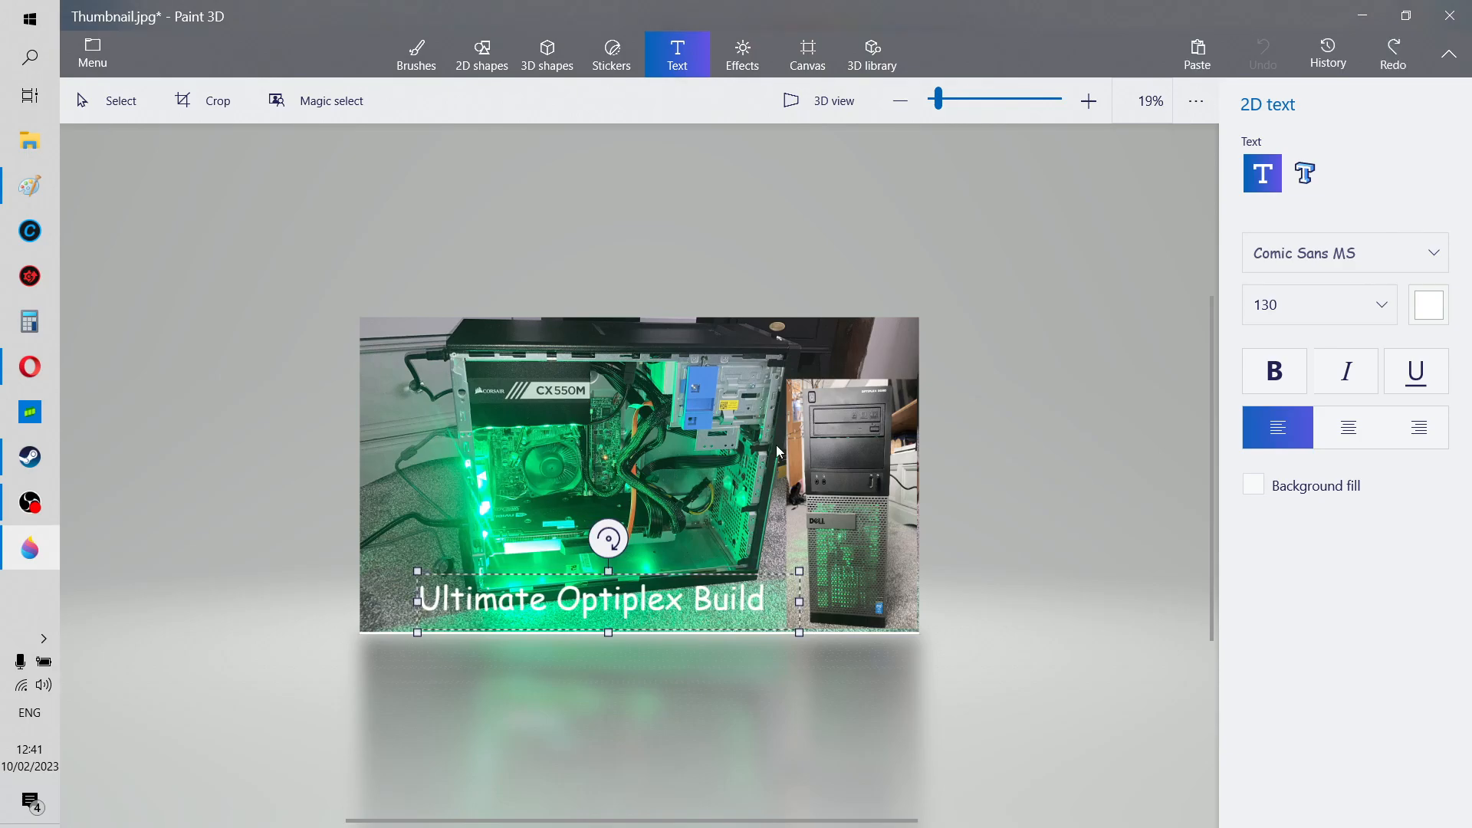
left_click(992, 480)
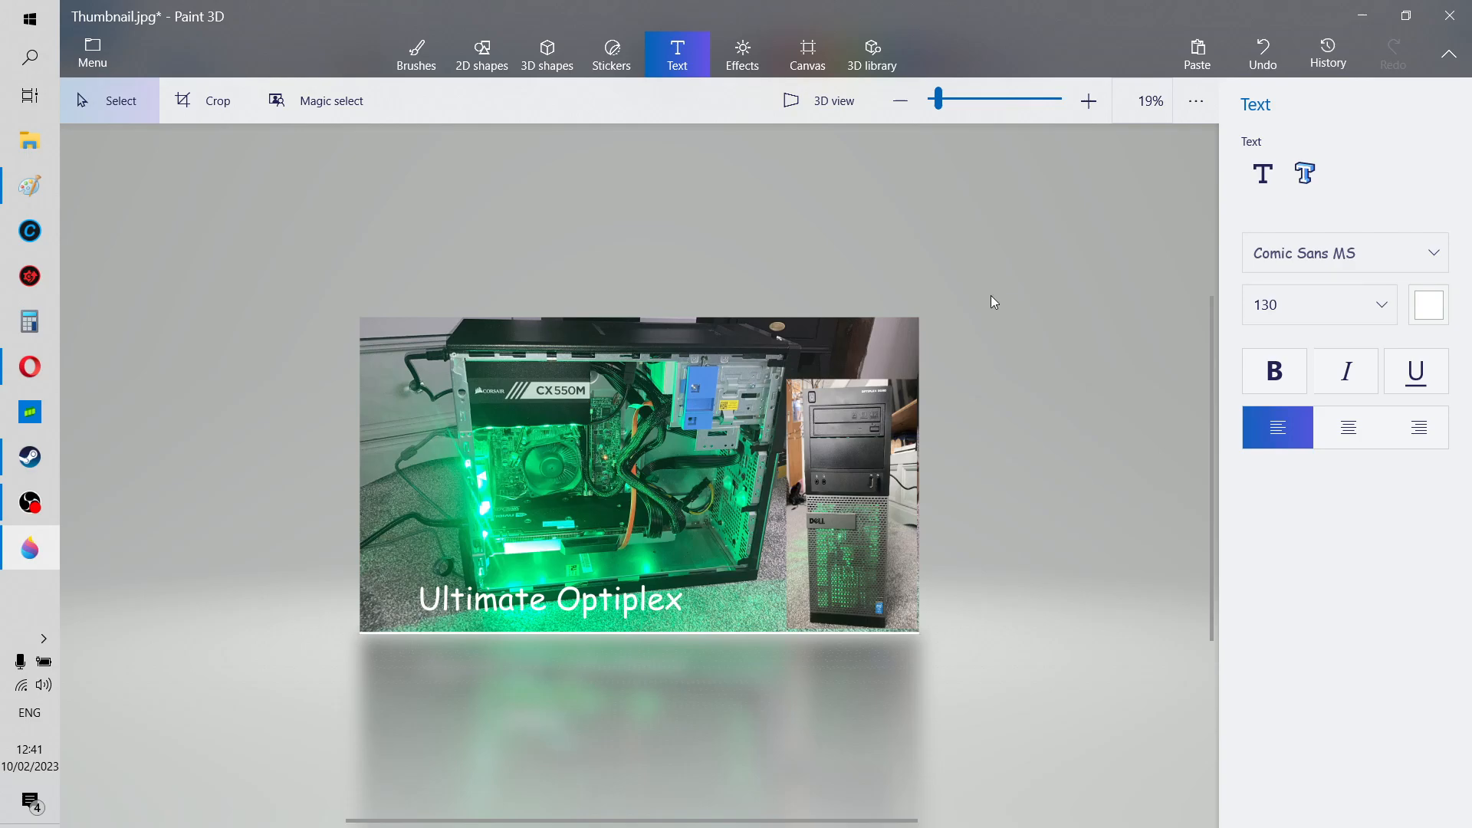
Add a second 2D text reading "Build" just after "Optiplex", align it with the caption line, and place it.
left_click(1262, 173)
left_click(725, 595)
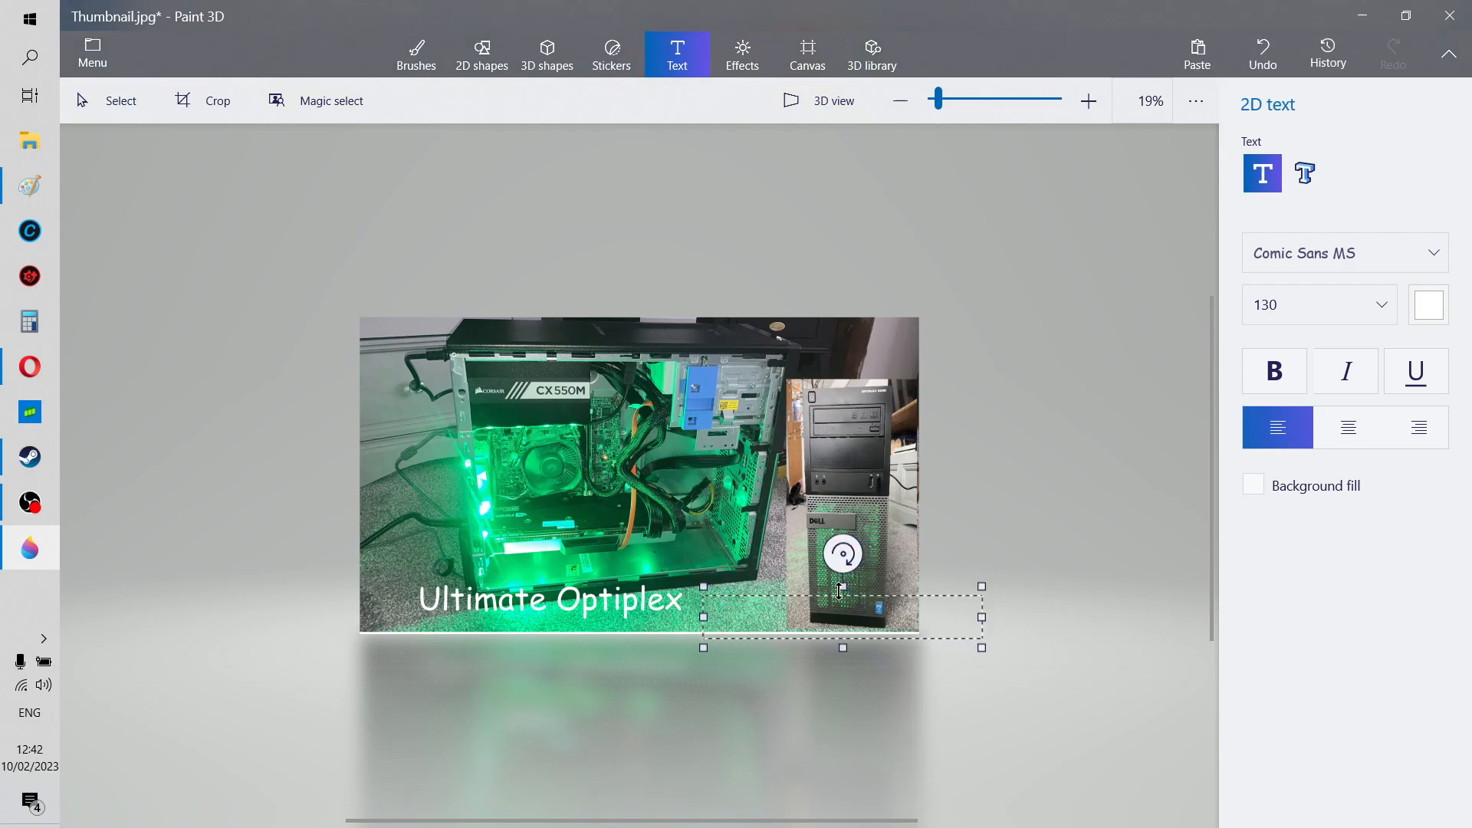
left_click_drag(842, 587, 834, 566)
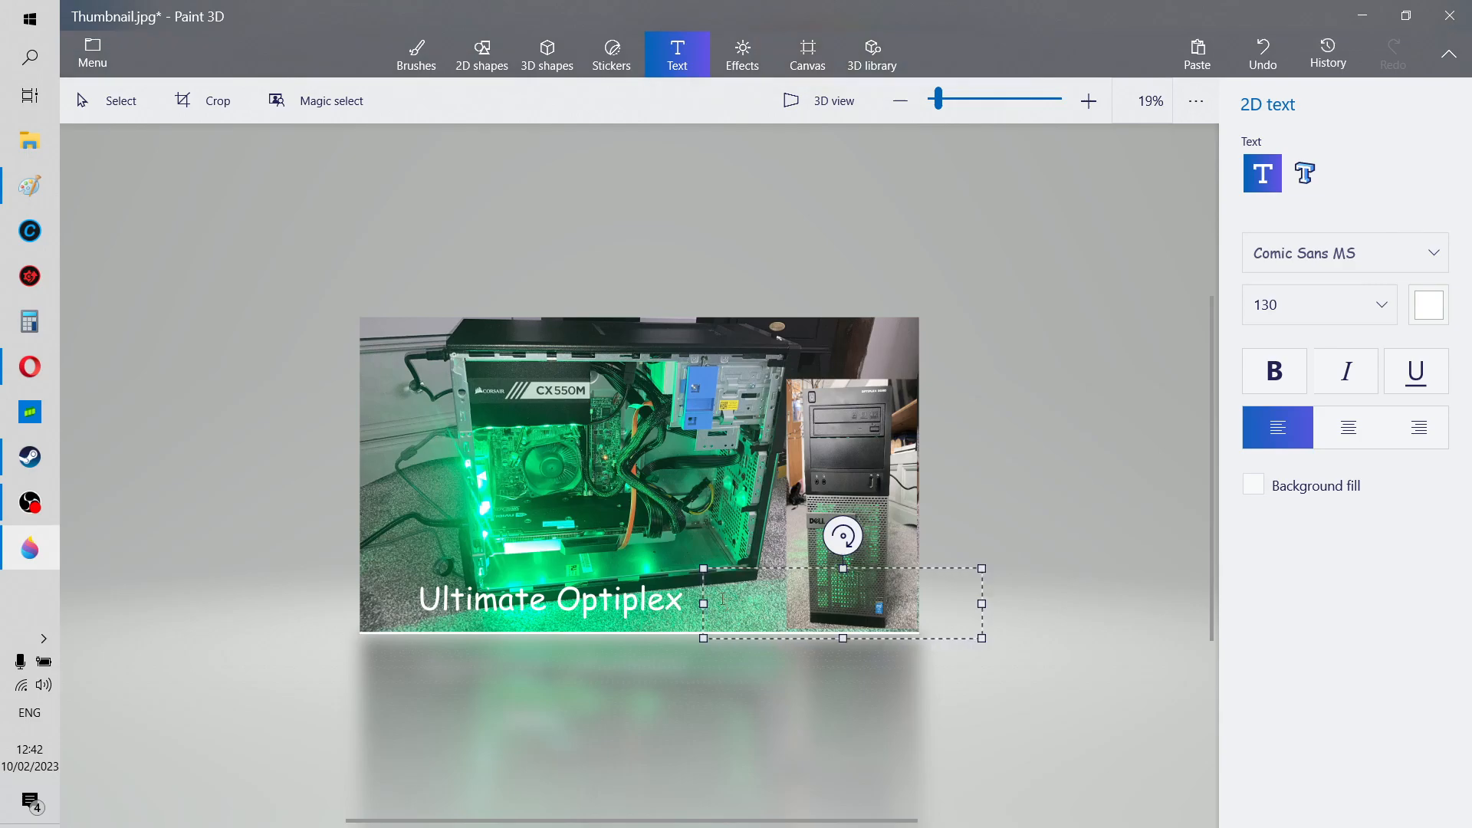
left_click_drag(709, 603, 697, 604)
type("B")
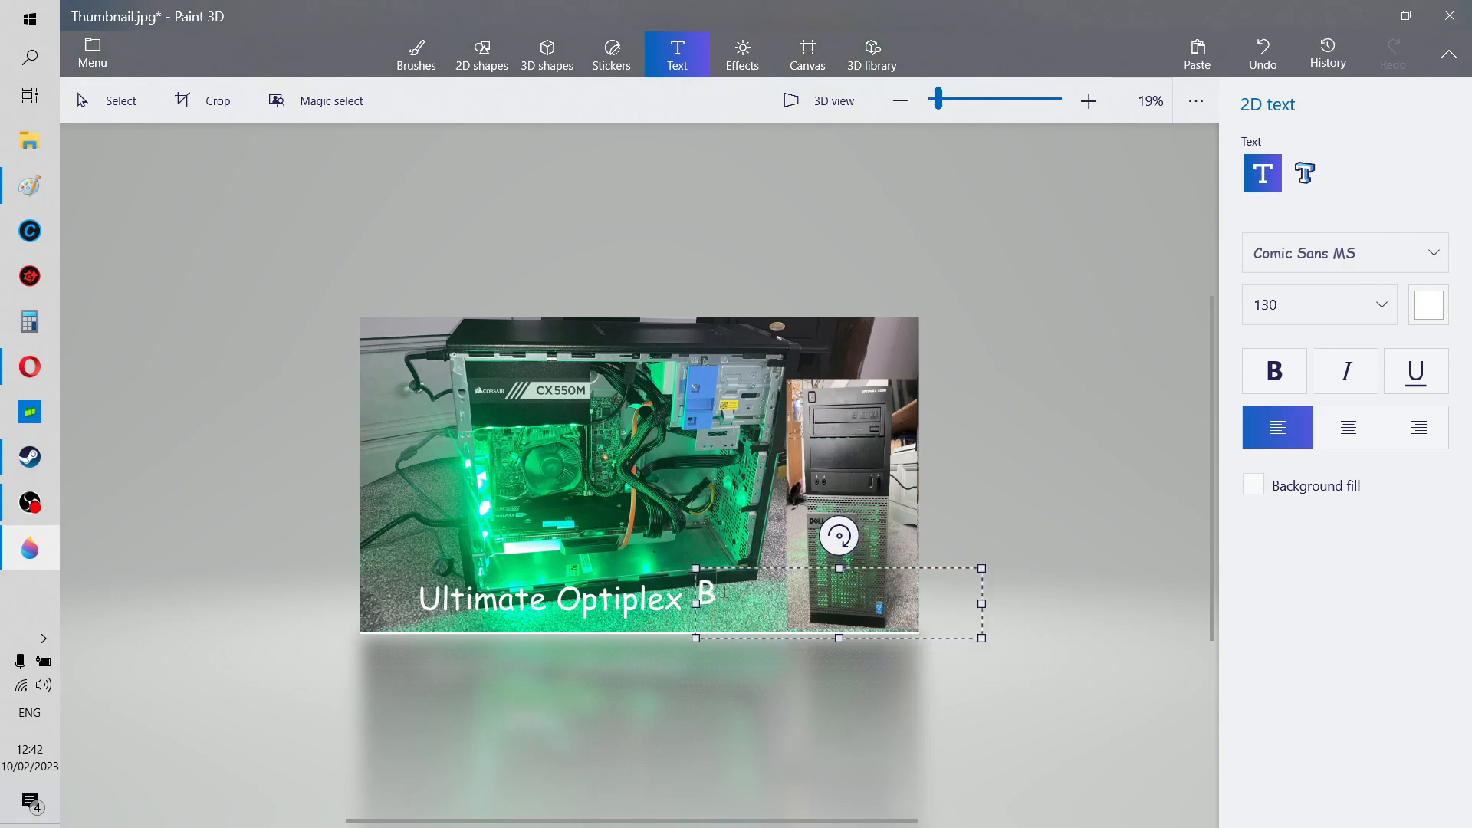
type("uild")
left_click_drag(839, 569, 841, 579)
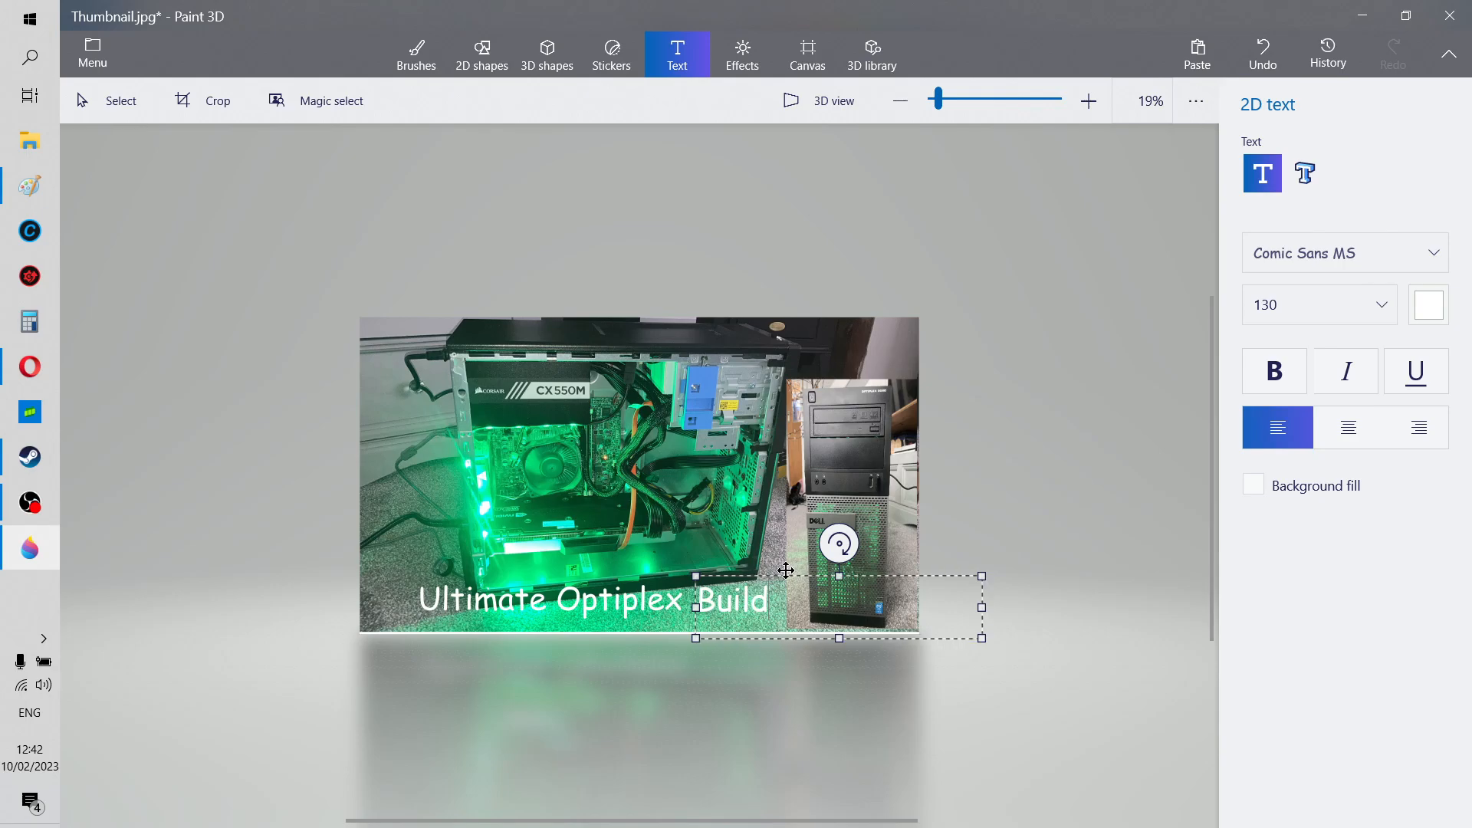
left_click(1059, 568)
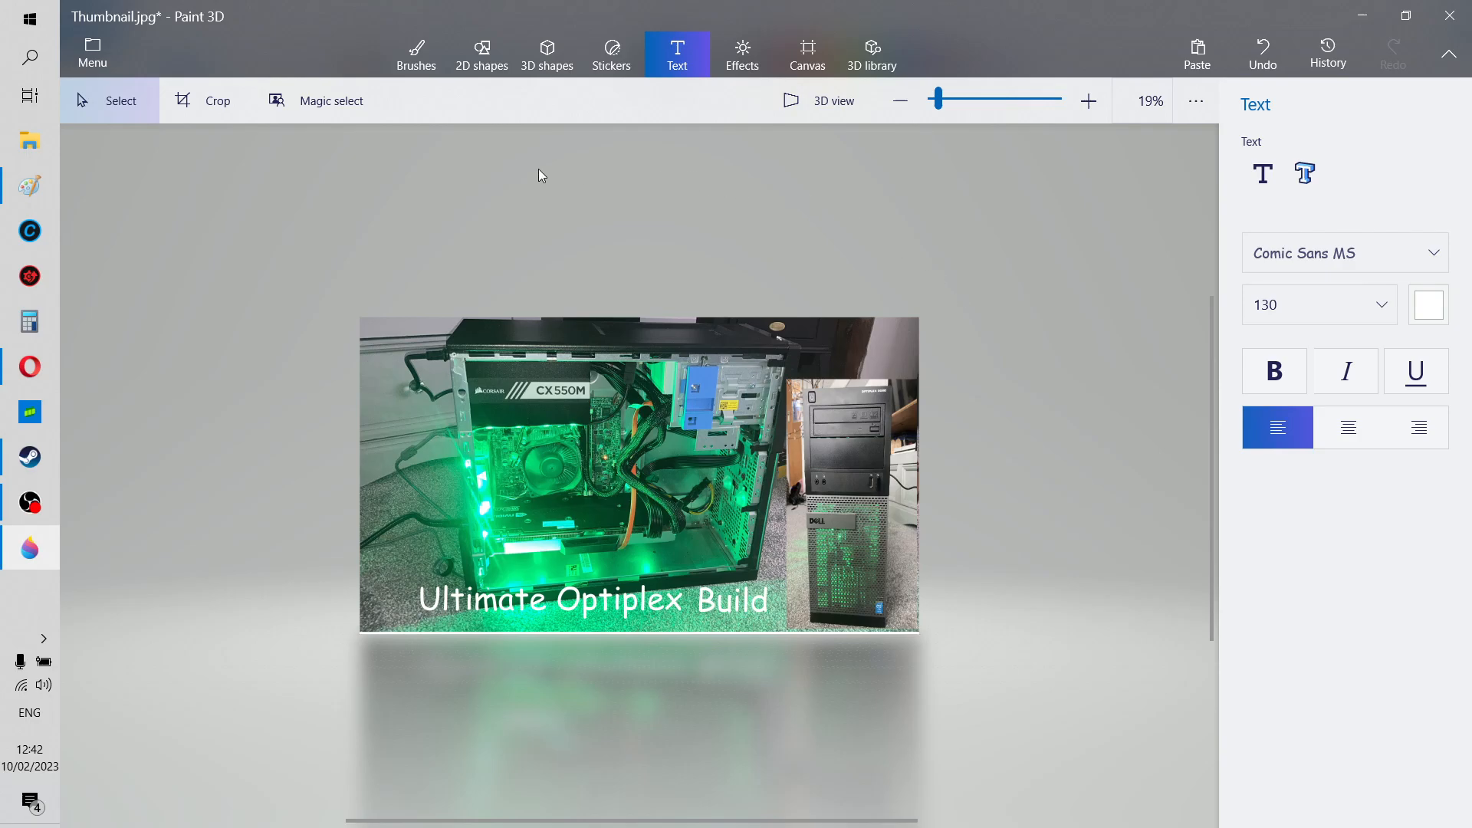
Save the captioned thumbnail under its existing name, and close both Paint 3D and Paint.
left_click(98, 48)
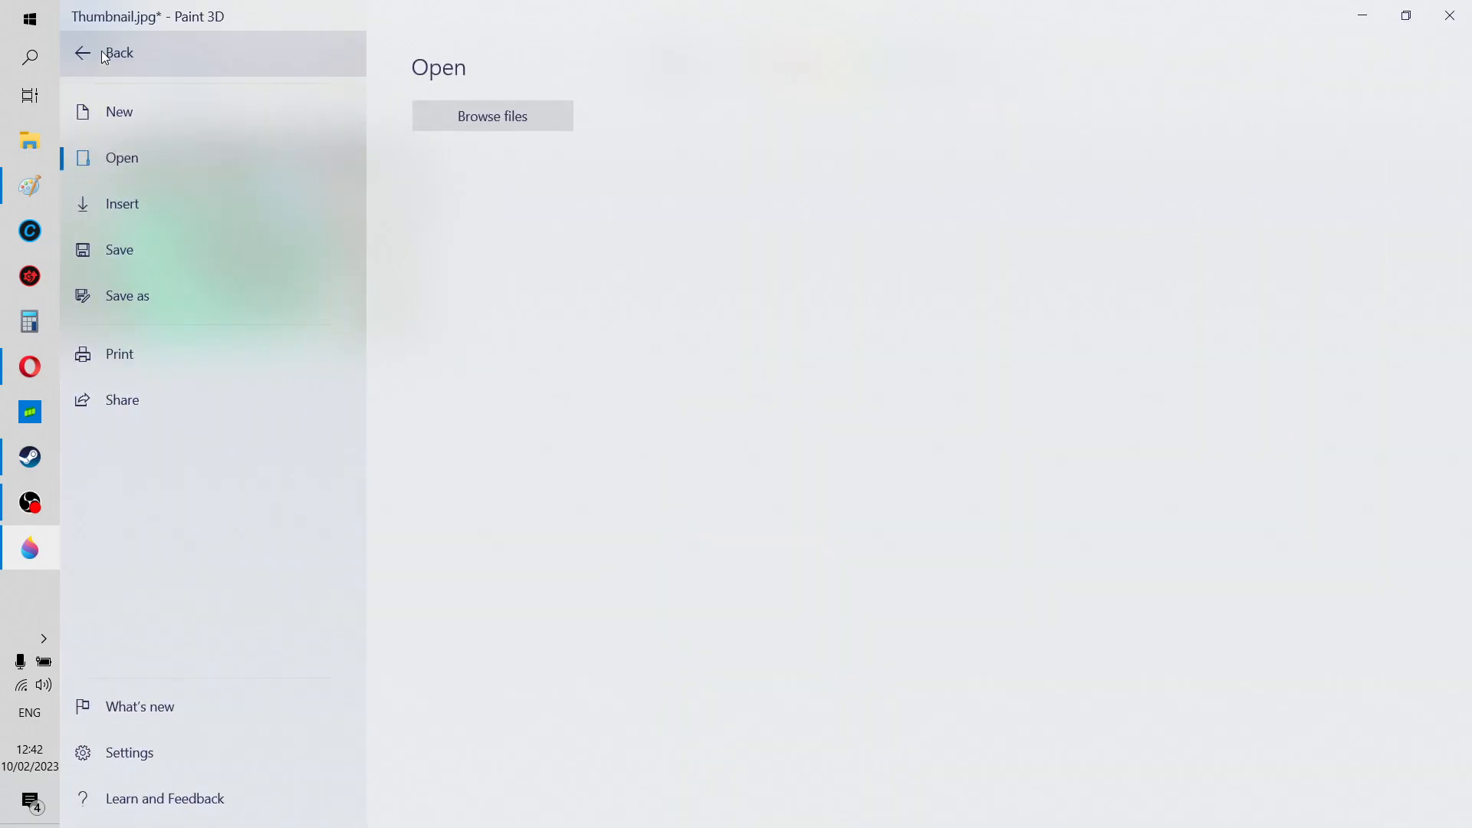
left_click(86, 52)
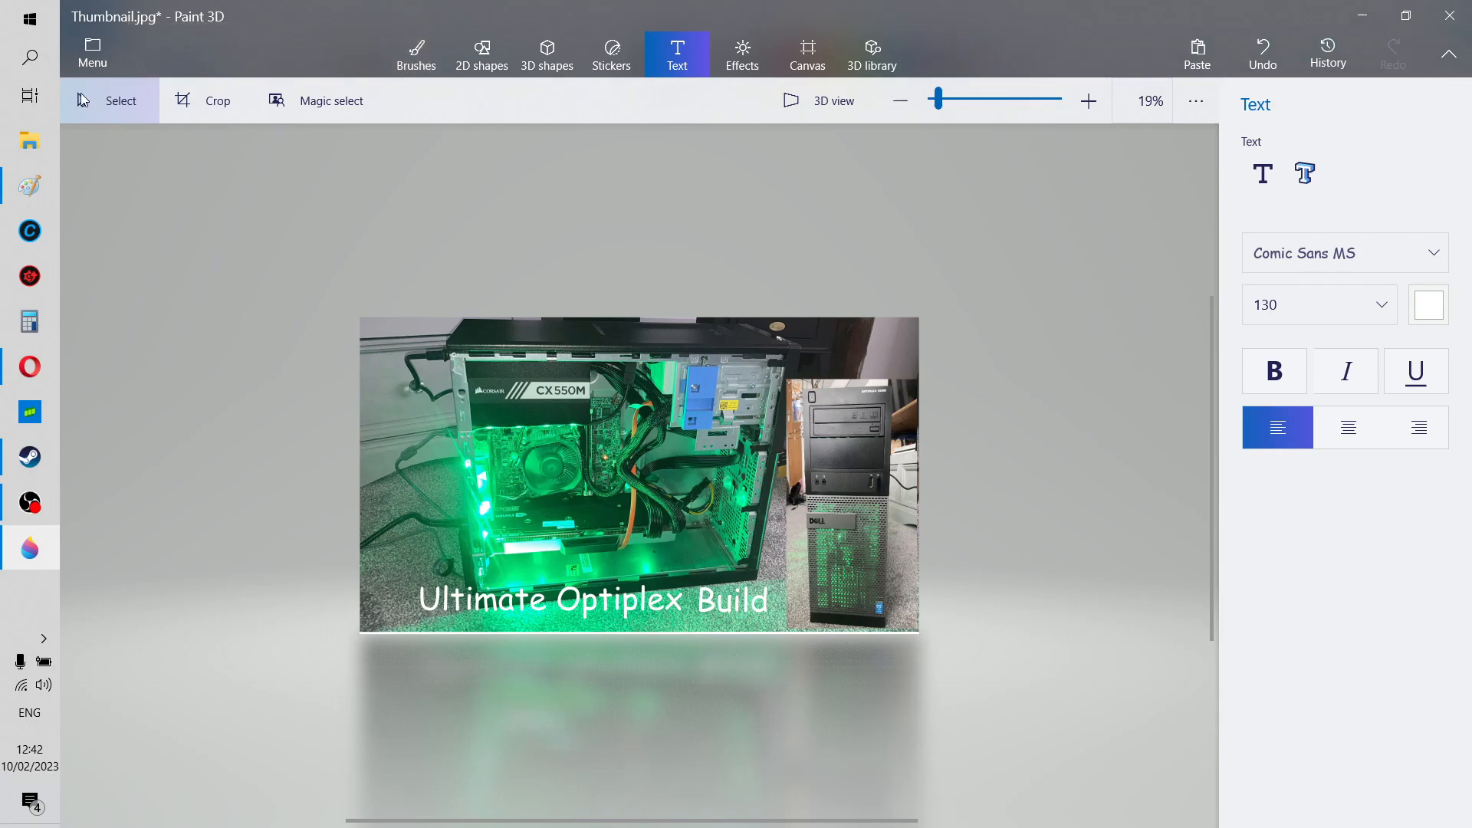
left_click(88, 57)
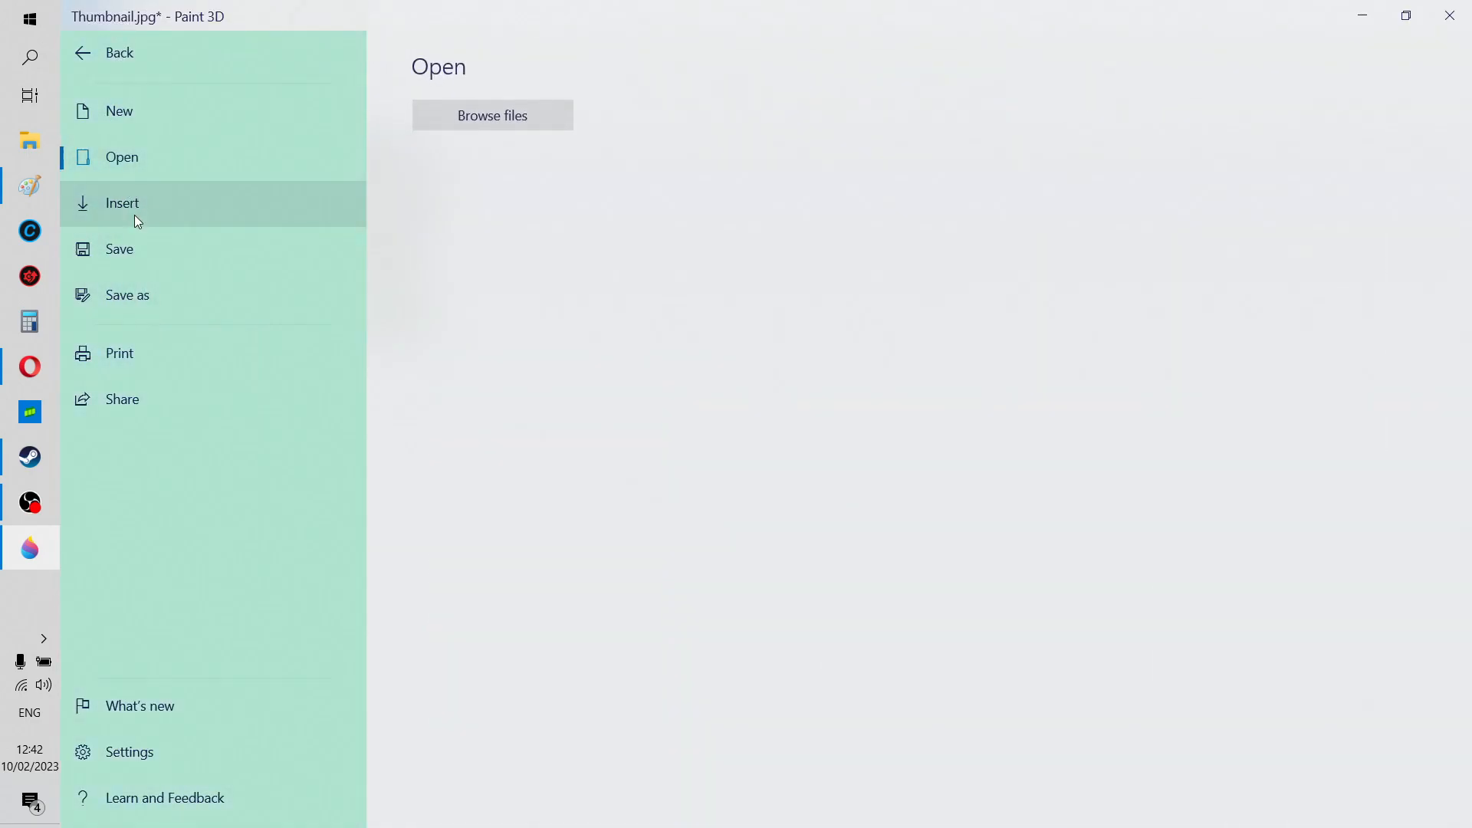
left_click(123, 256)
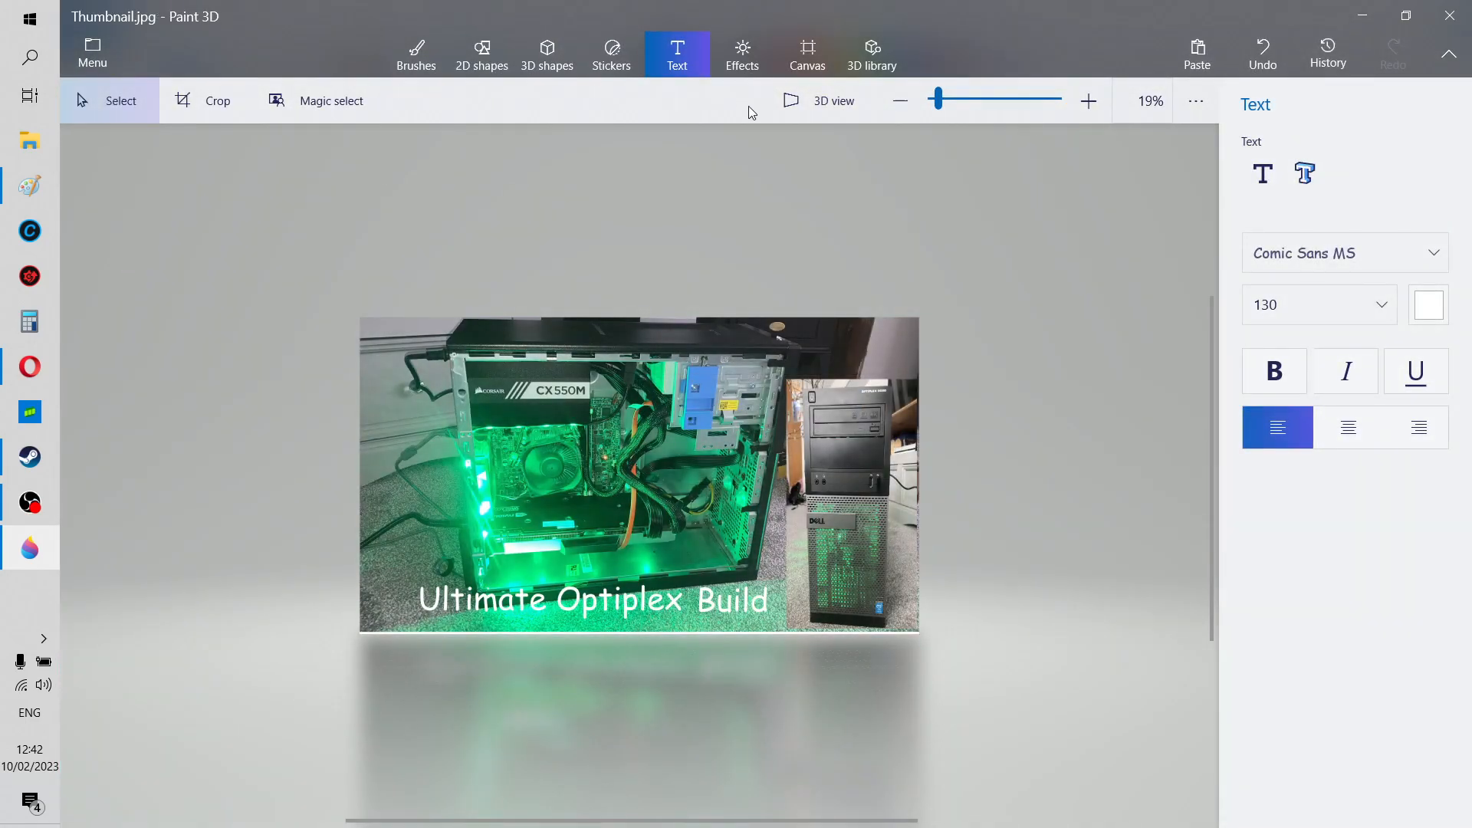
left_click(1449, 15)
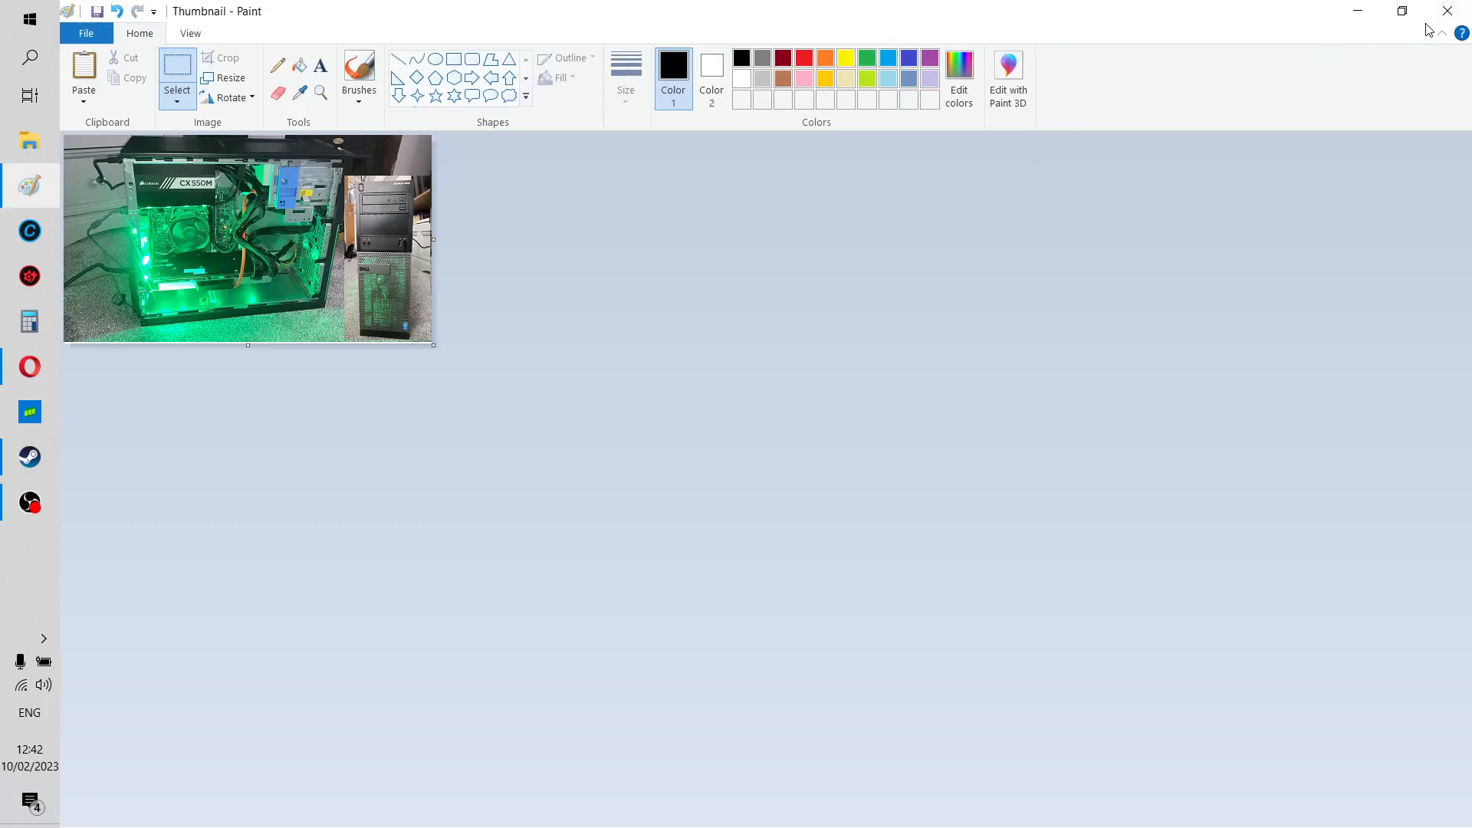
left_click(1446, 16)
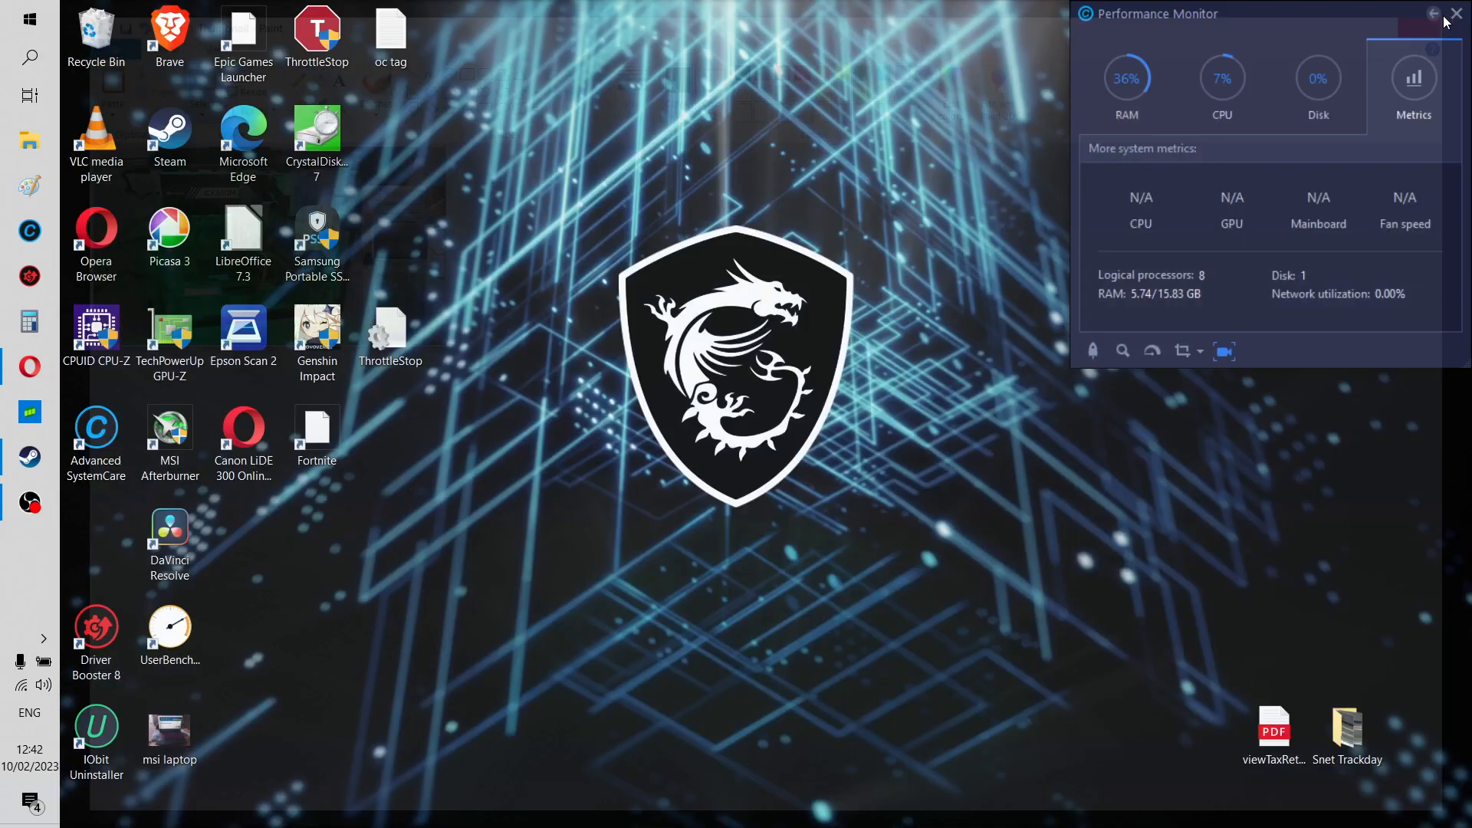